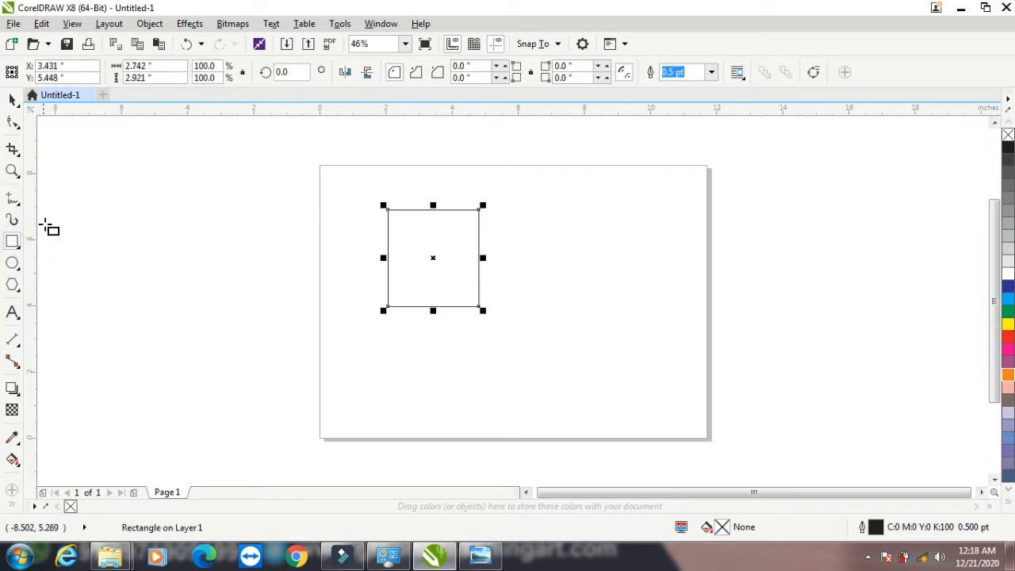
Switch to Windows Photo Viewer, examine the keyboard and mouse picture, and return to the CorelDRAW drawing
left_click(12, 99)
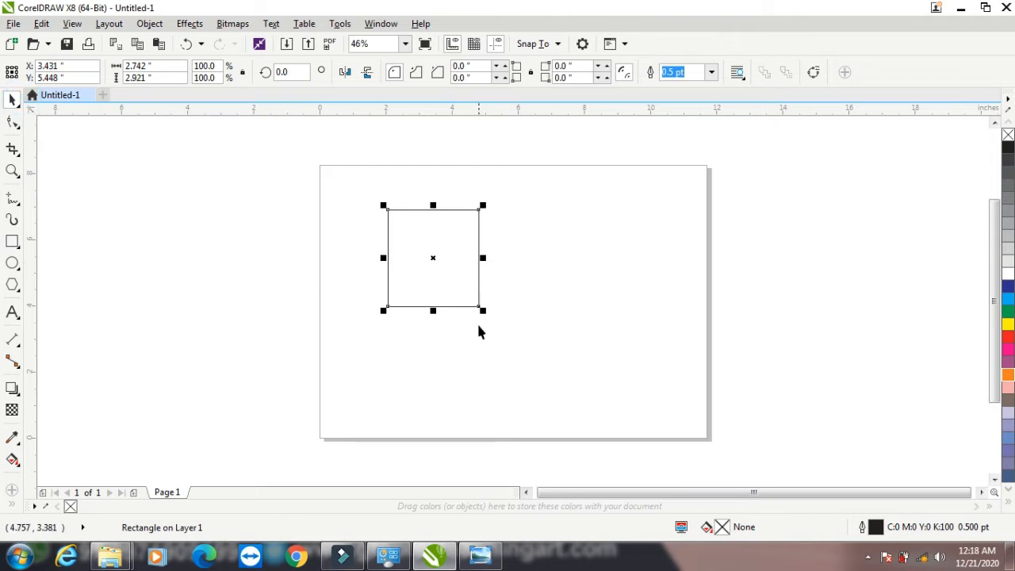
mouse_move(483, 310)
left_mouse_down()
mouse_move(583, 402)
mouse_move(505, 309)
mouse_move(585, 388)
mouse_move(494, 306)
mouse_move(554, 391)
mouse_move(490, 307)
left_mouse_up()
key("shift")
left_click(480, 555)
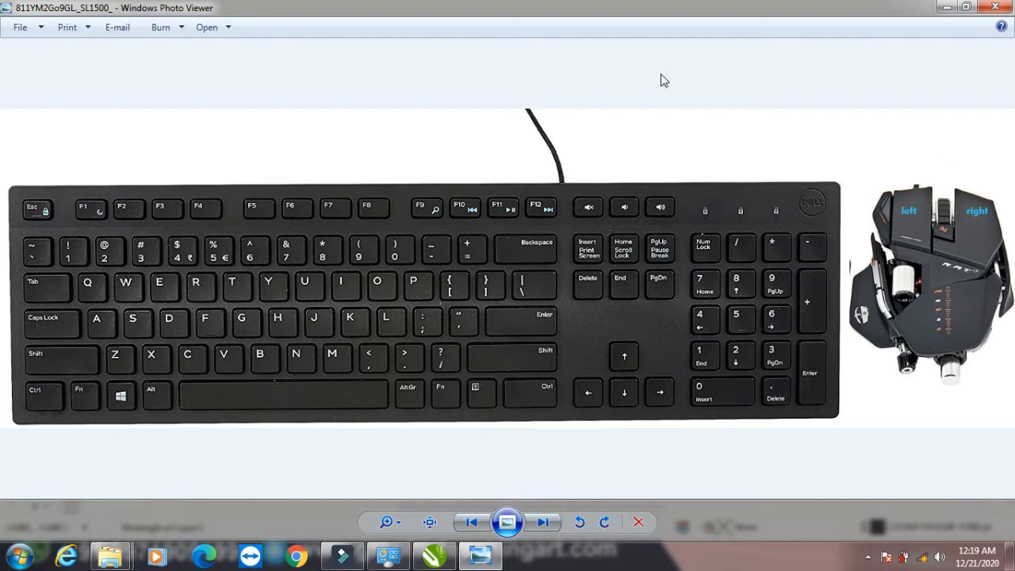
left_click(947, 7)
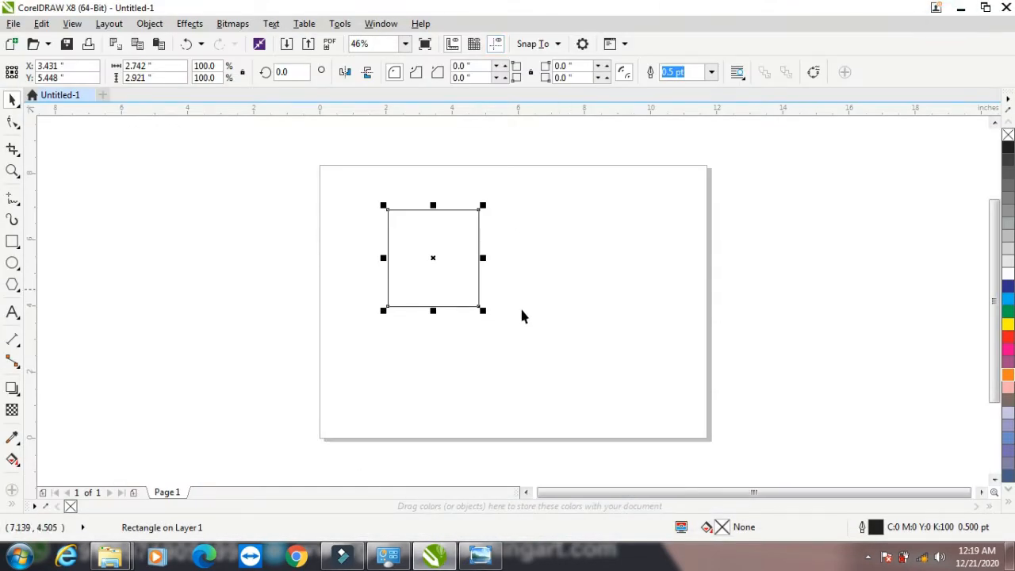
Enlarge the rectangle proportionally to about 141% and centre it on the page
left_click_drag(483, 312, 557, 368)
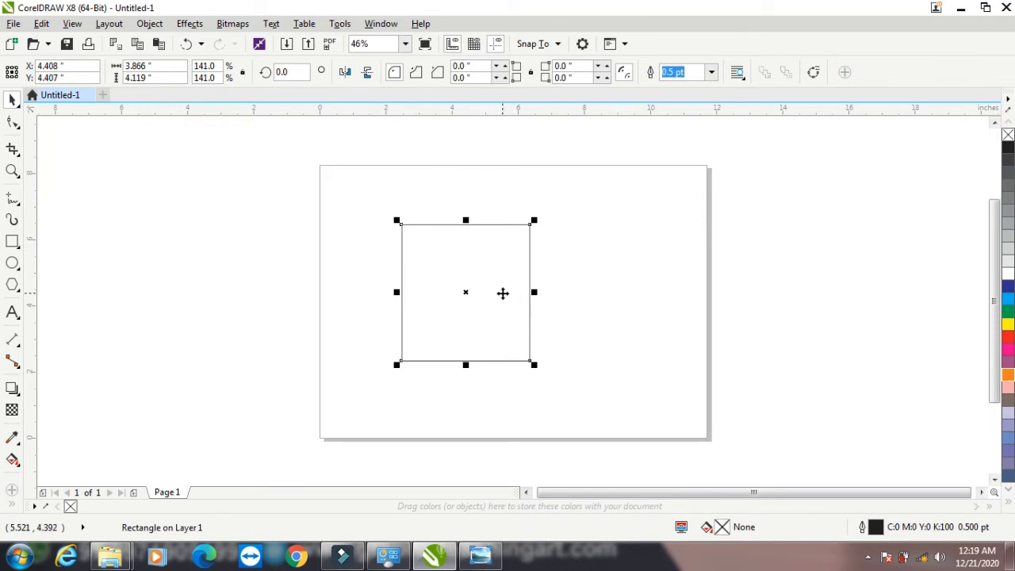
key("p")
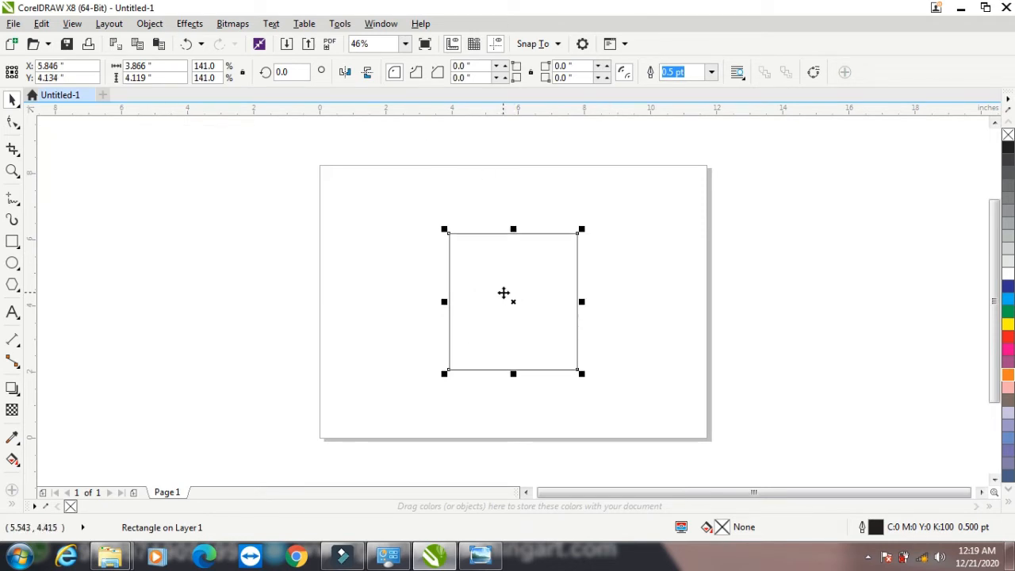
left_click(12, 99)
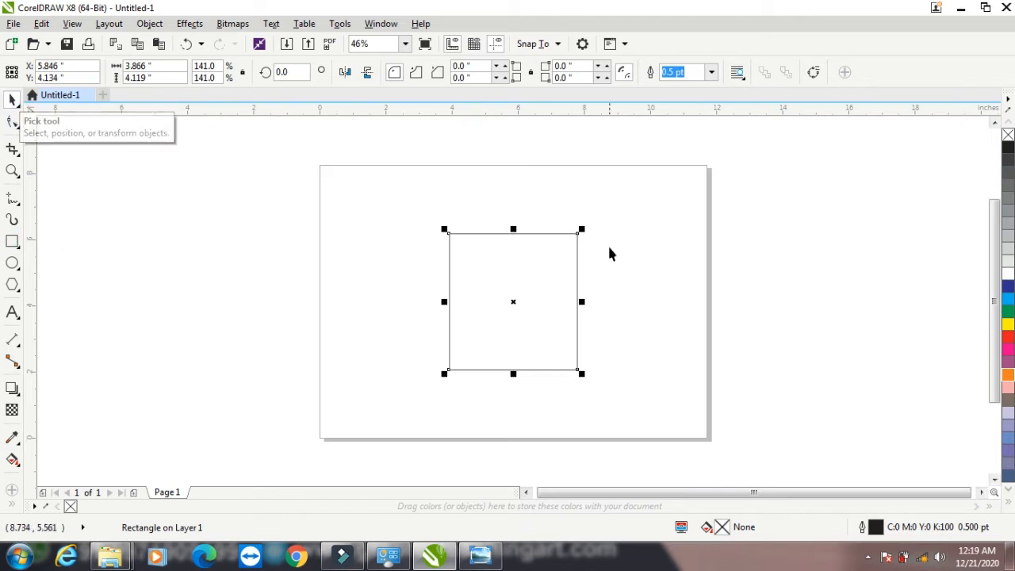
Toggle the rectangle between its rotation and sizing handles, and move it toward the upper-left part of the page
left_click(533, 270)
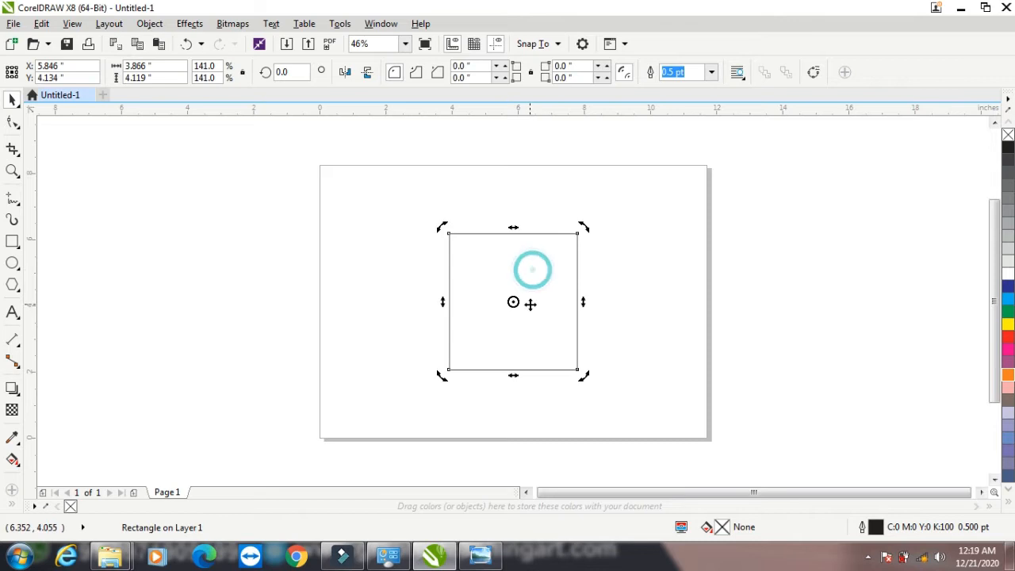
left_click(535, 277)
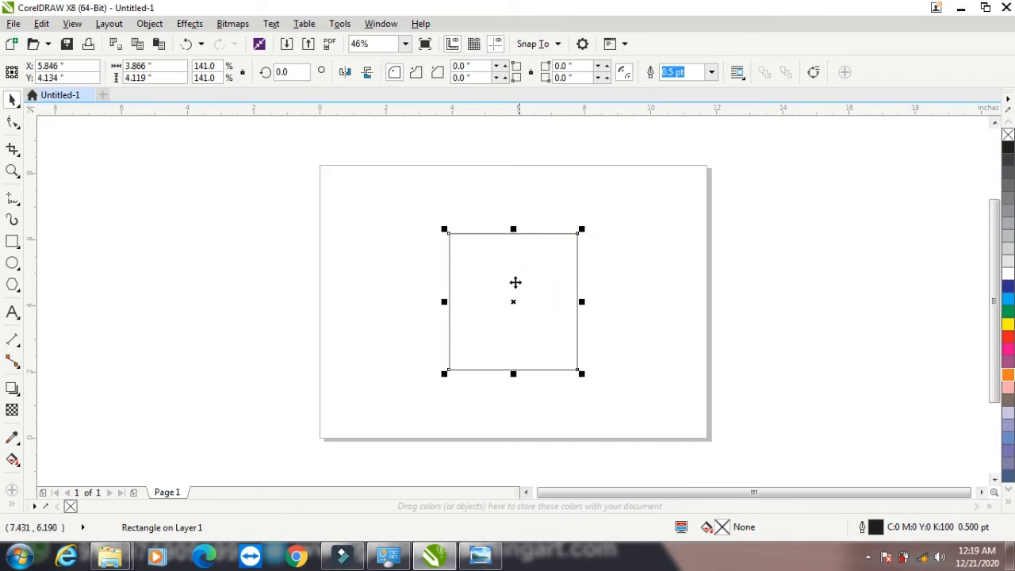
left_click_drag(538, 266, 482, 235)
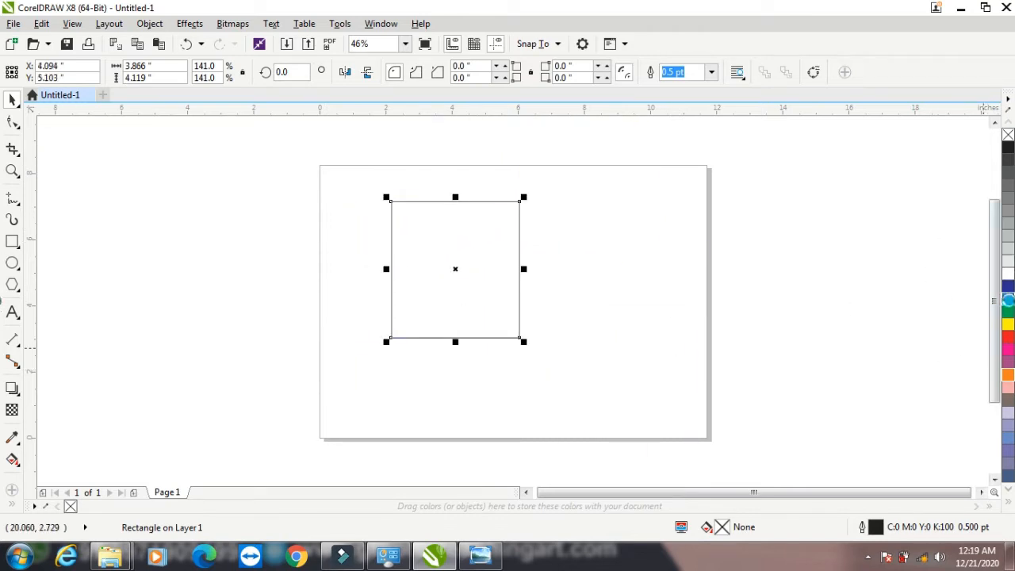
Test a cyan fill on the rectangle, and leave it unfilled with only a cyan hairline outline
left_click(1008, 298)
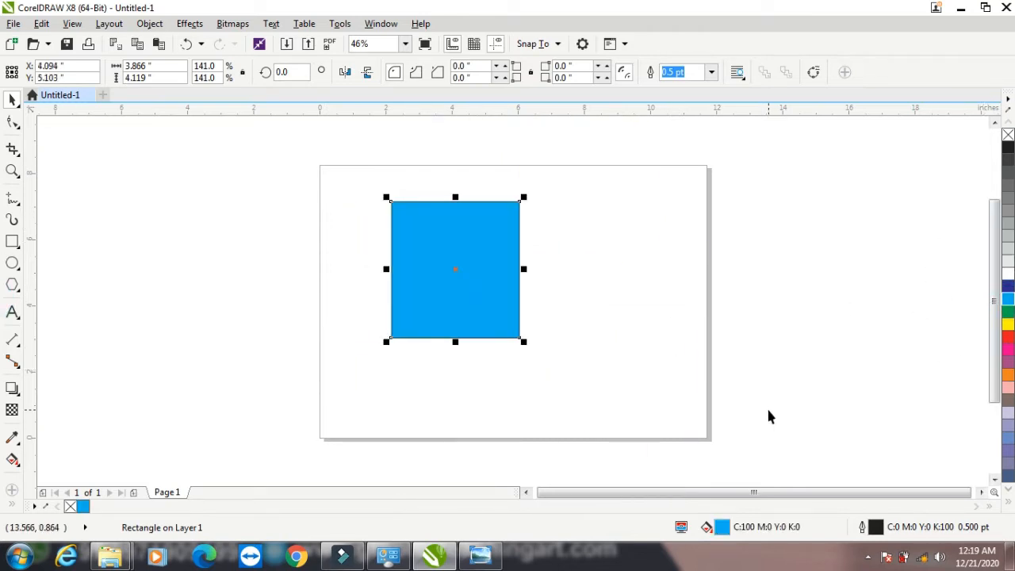
left_click(1009, 135)
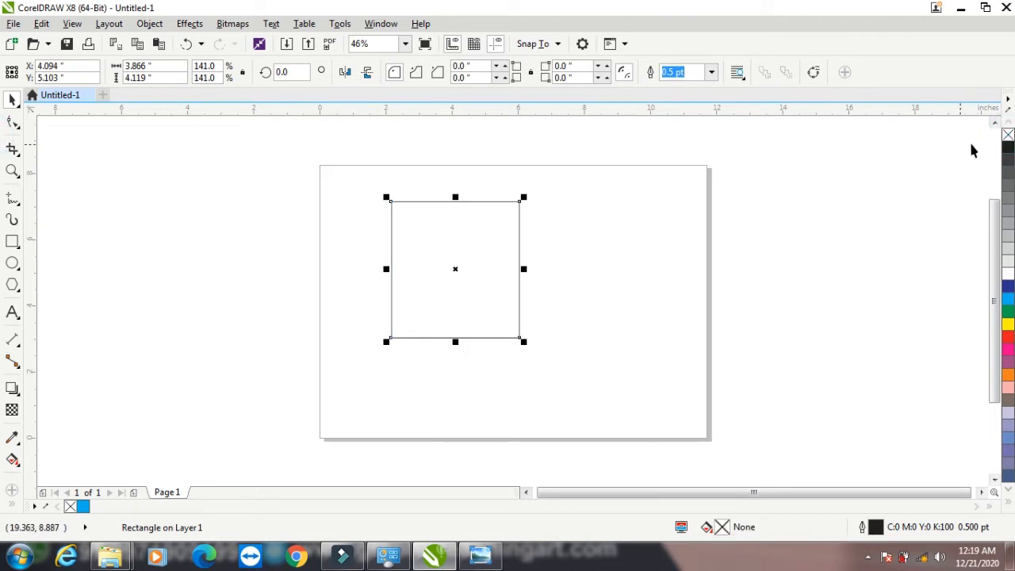
right_click(1008, 135)
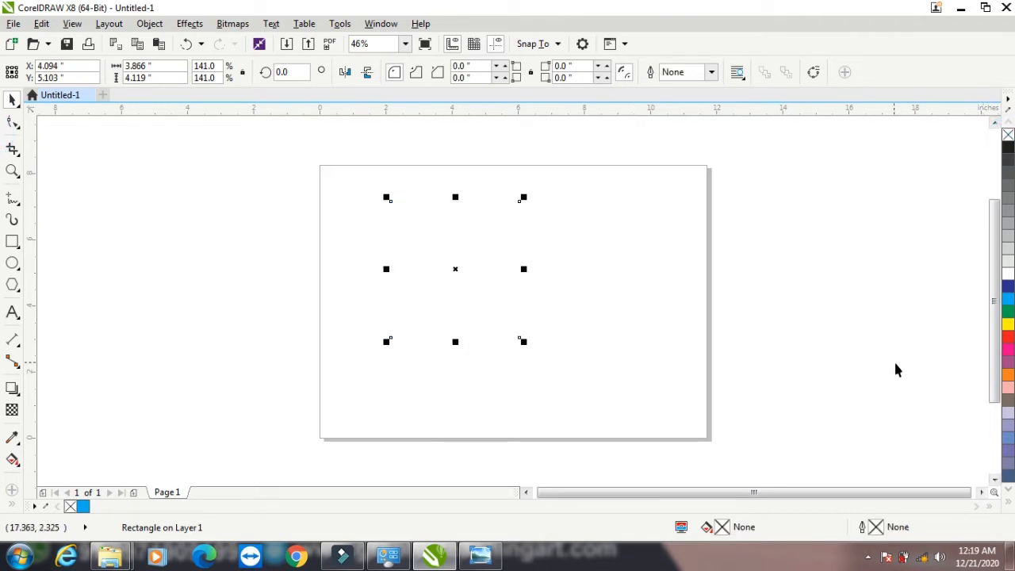
double_click(1008, 298)
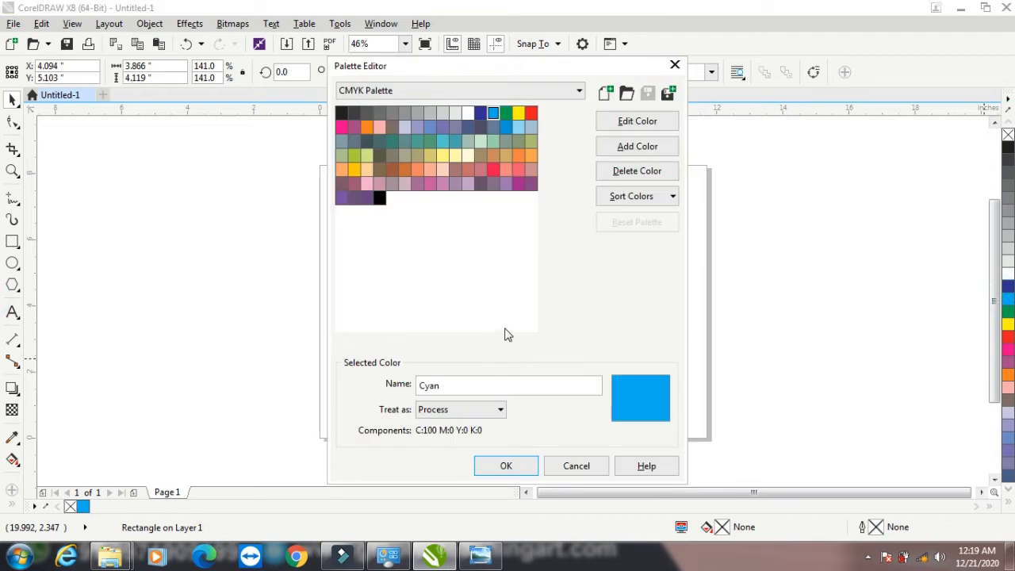
left_click(575, 465)
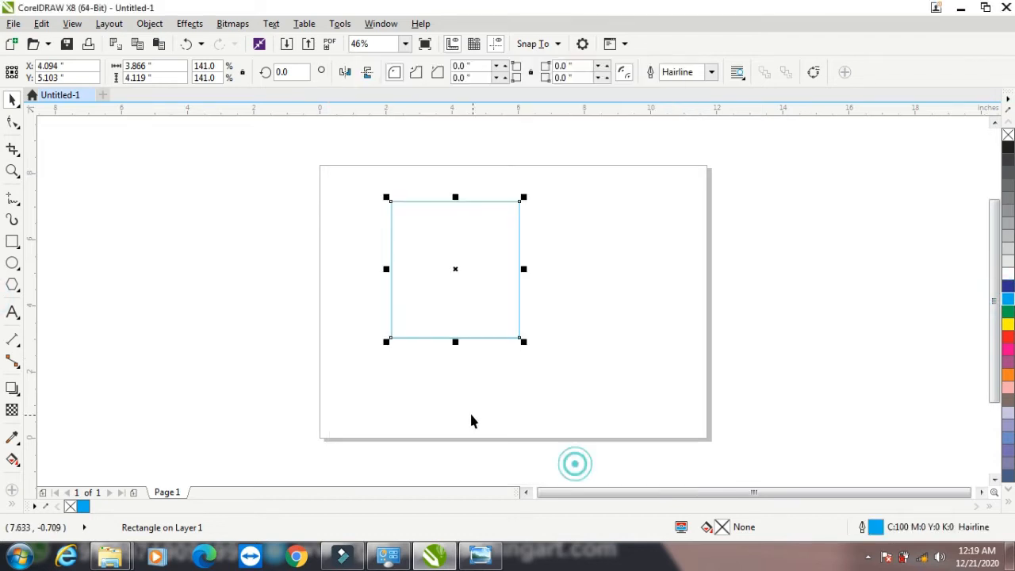
Rotate the rectangle freehand to about 350° and move its rotation centre to its lower-left corner
left_click(458, 268)
mouse_move(527, 191)
left_mouse_down()
mouse_move(562, 273)
mouse_move(539, 170)
mouse_move(573, 326)
mouse_move(523, 154)
mouse_move(560, 243)
mouse_move(551, 217)
left_mouse_up()
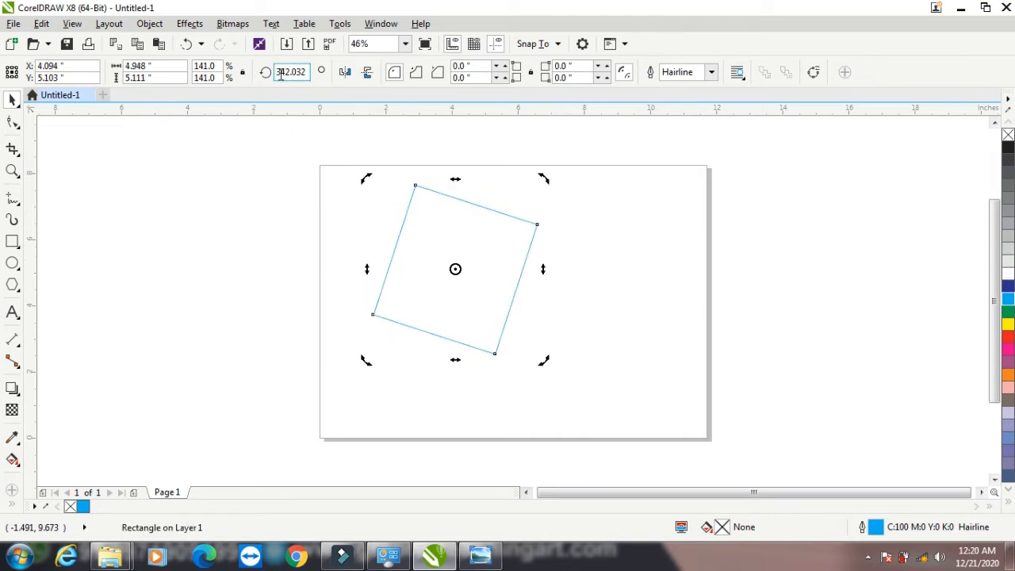
mouse_move(544, 176)
left_mouse_down()
mouse_move(481, 143)
mouse_move(534, 167)
left_mouse_up()
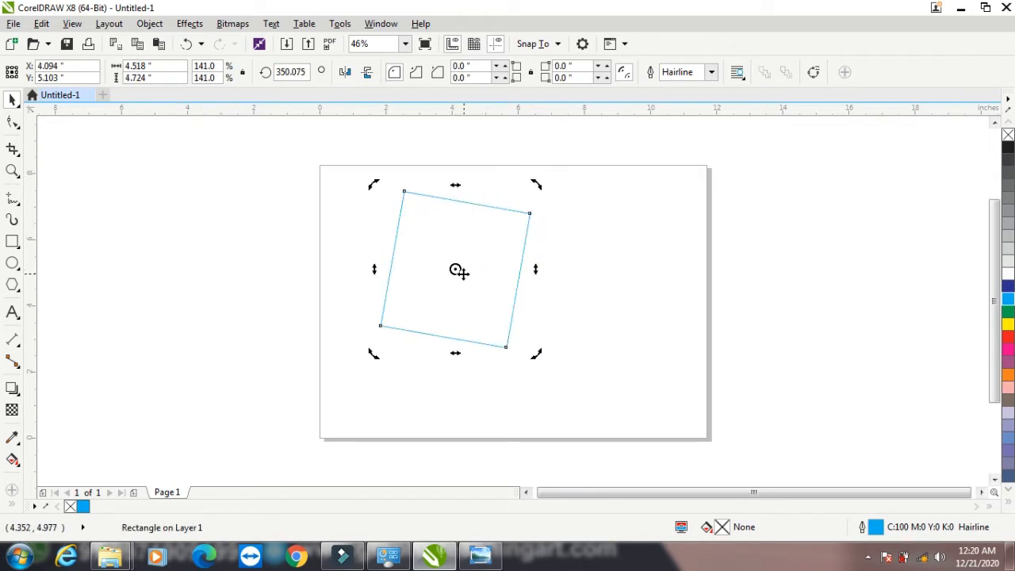
mouse_move(456, 268)
left_mouse_down()
mouse_move(404, 322)
mouse_move(381, 326)
left_mouse_up()
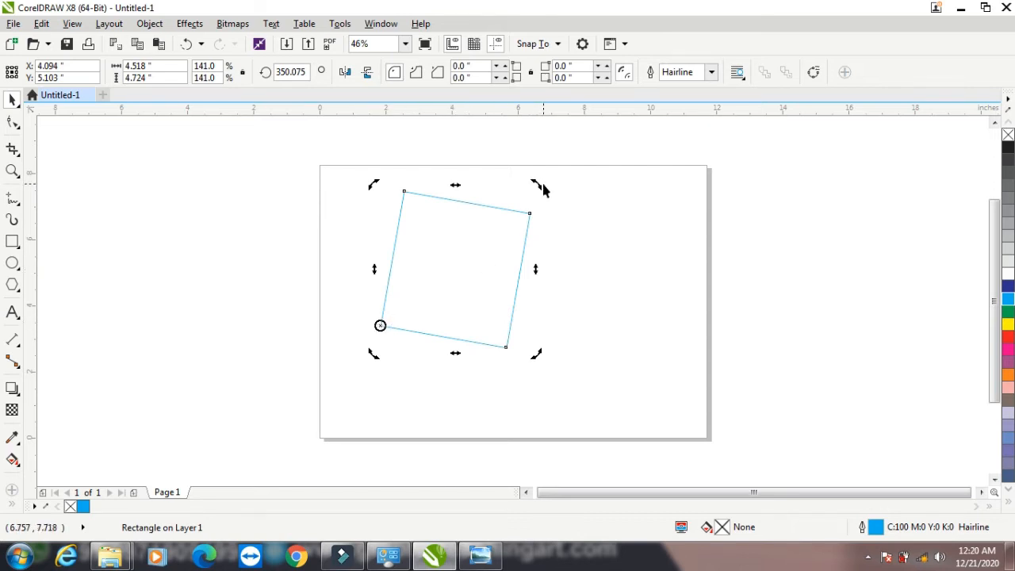
Rotate a copy of the rectangle clockwise about 13.5° around that corner and repeat it until the copies complete a full circle
left_click_drag(537, 183, 567, 224)
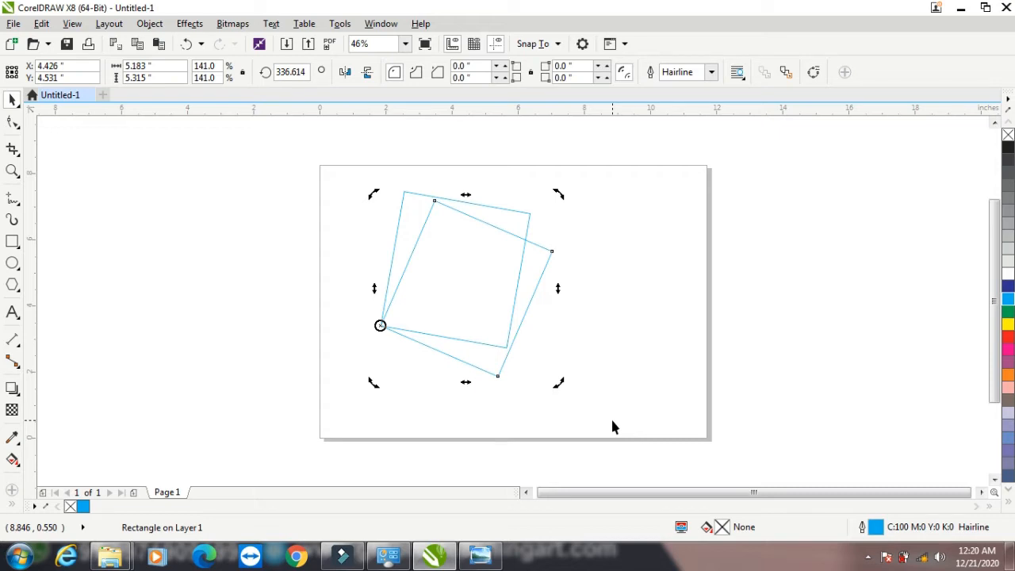
key("ctrl+r")
key("ctrl+r")
key("ctrl+r")
key("ctrl+r")
key("ctrl+r")
key("ctrl+r")
key("ctrl+r")
key("ctrl+r")
key("ctrl+r")
key("ctrl+r")
key("ctrl+r")
key("ctrl+r")
key("ctrl+r")
key("ctrl+r")
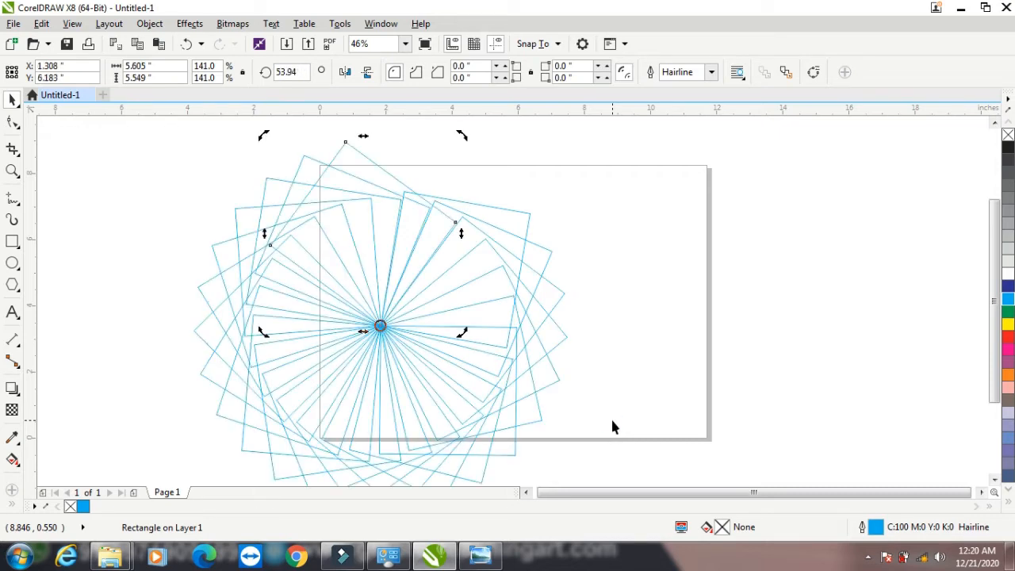
key("ctrl+r")
key("ctrl+r")
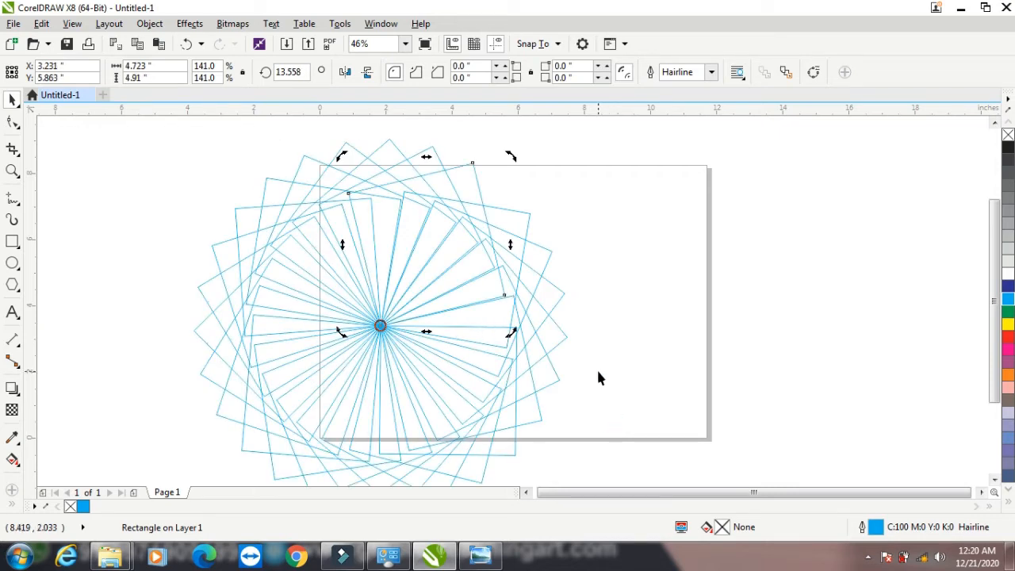
Delete all the rectangles of the cyan radial pattern
left_click(754, 309)
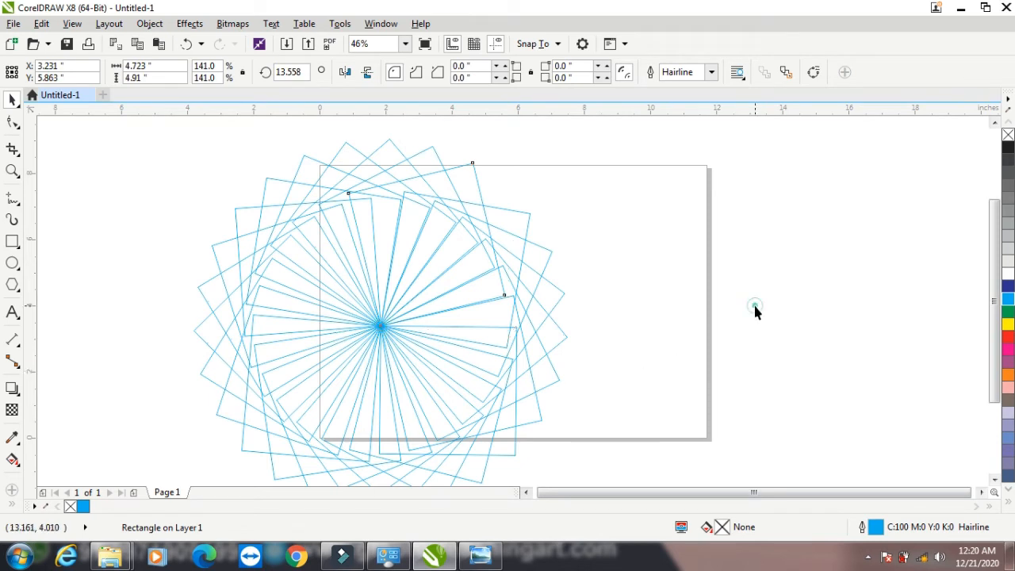
scroll(652, 334, "down", 2)
scroll(652, 334, "up", 3)
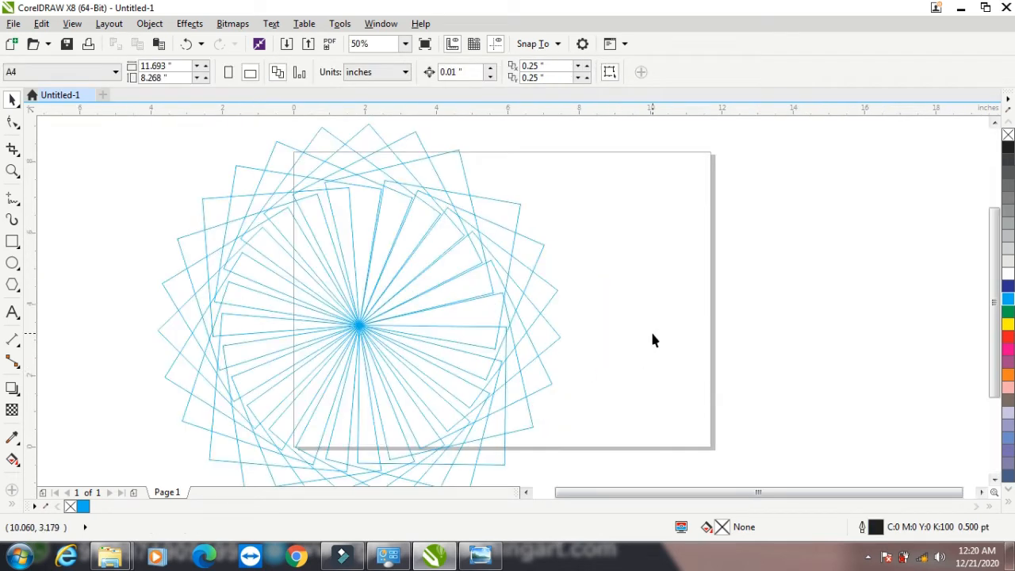
scroll(471, 287, "down", 2)
left_click_drag(285, 182, 565, 435)
key("Delete")
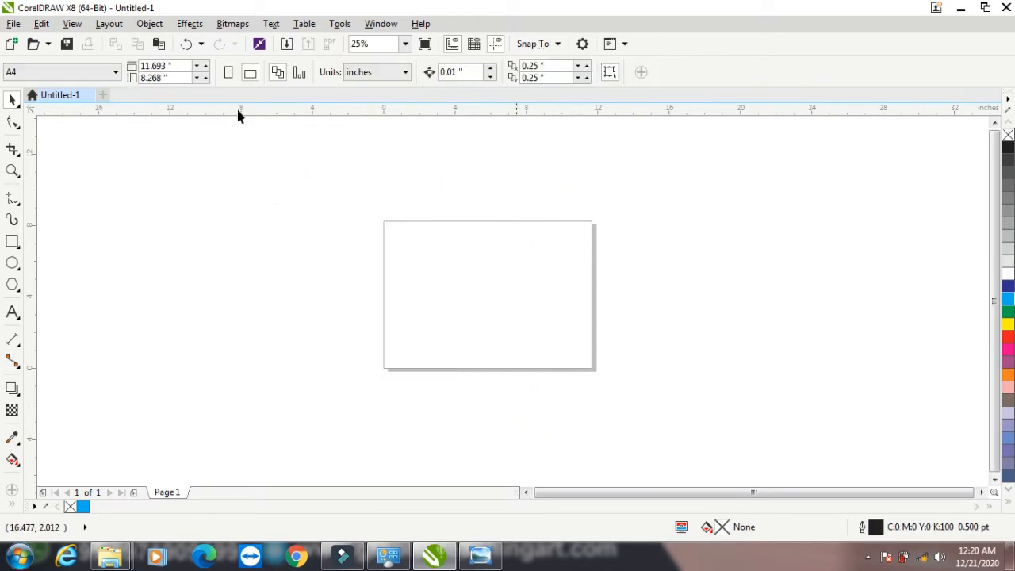
Draw a small rectangle about 1 by 1.25 inches on the page and move its rotation centre to its lower-left corner
left_click(12, 241)
left_click_drag(455, 266, 479, 293)
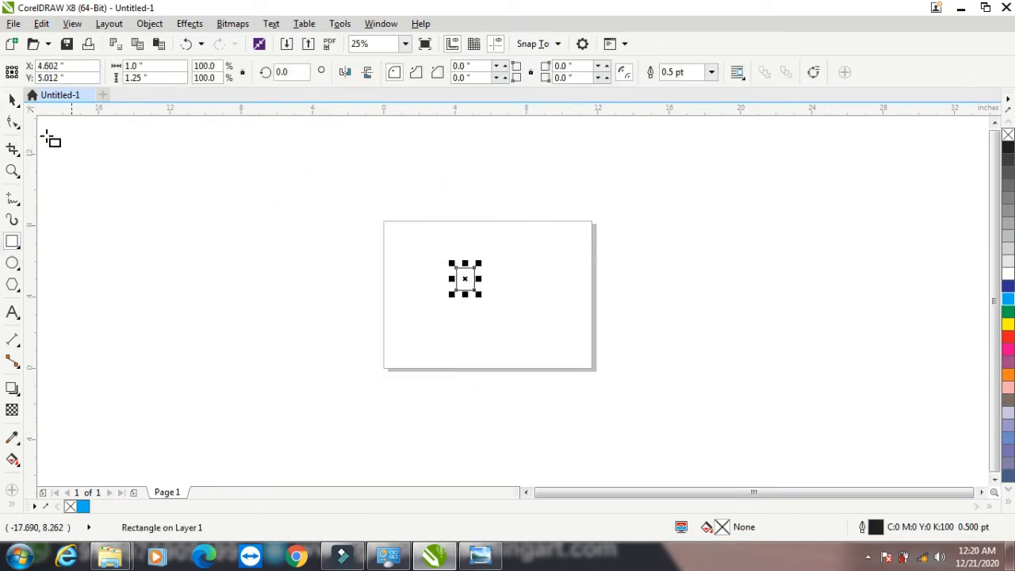
left_click(12, 98)
left_click(466, 279)
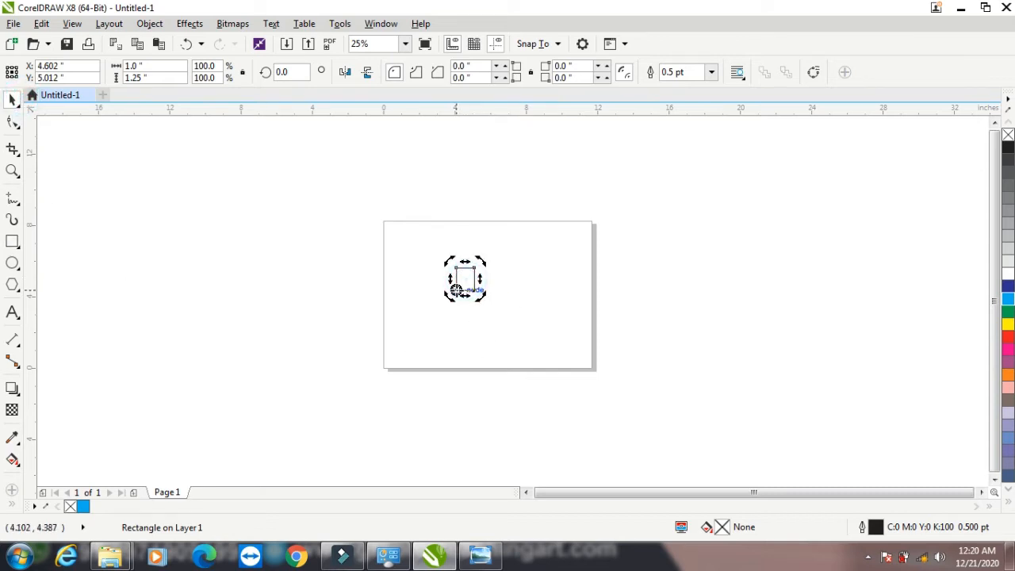
Rotate a copy of the small rectangle clockwise around its lower-left corner and repeat it until the copies form a full circle
left_click_drag(478, 262, 492, 278)
key("ctrl+r")
key("ctrl+r")
key("ctrl+r")
key("ctrl+r")
key("ctrl+r")
key("ctrl+r")
key("ctrl+r")
key("ctrl+r")
key("ctrl+r")
key("ctrl+r")
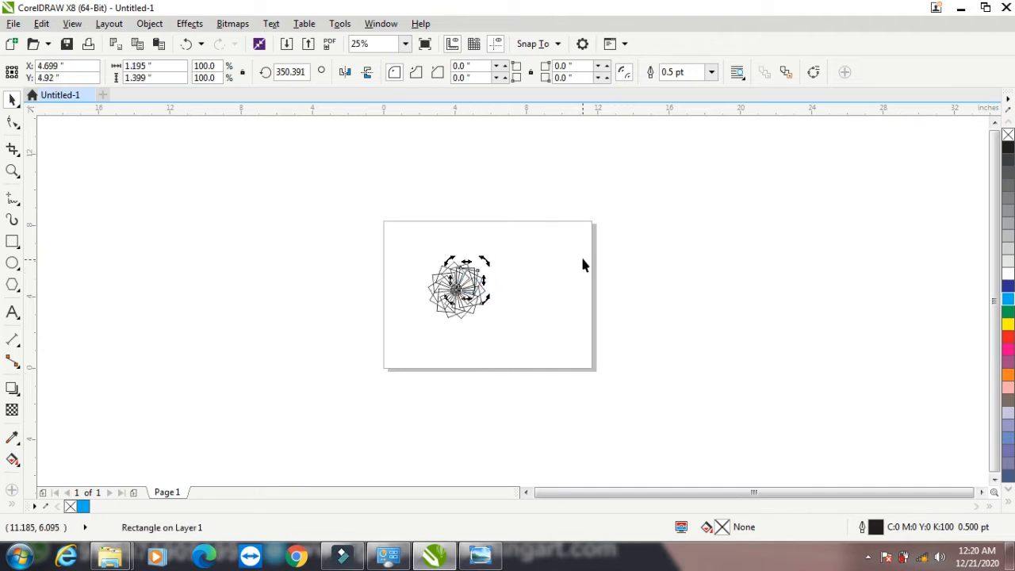
Select every rectangle of the small radial pattern, fill them all with cyan, and remove the fill again
left_click(583, 266)
left_click(12, 171)
left_click_drag(413, 261, 516, 351)
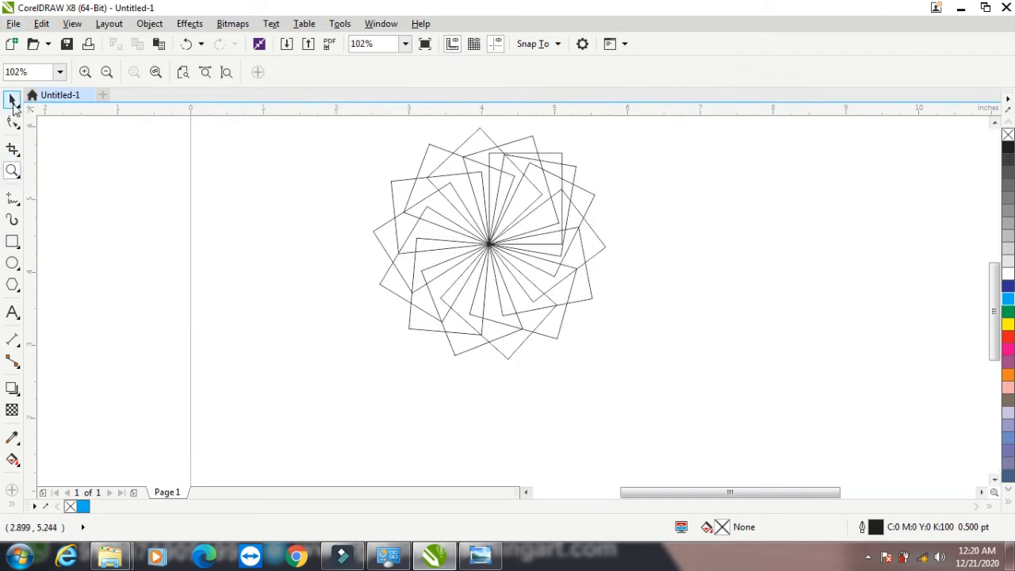
left_click(13, 100)
left_click_drag(338, 420, 673, 111)
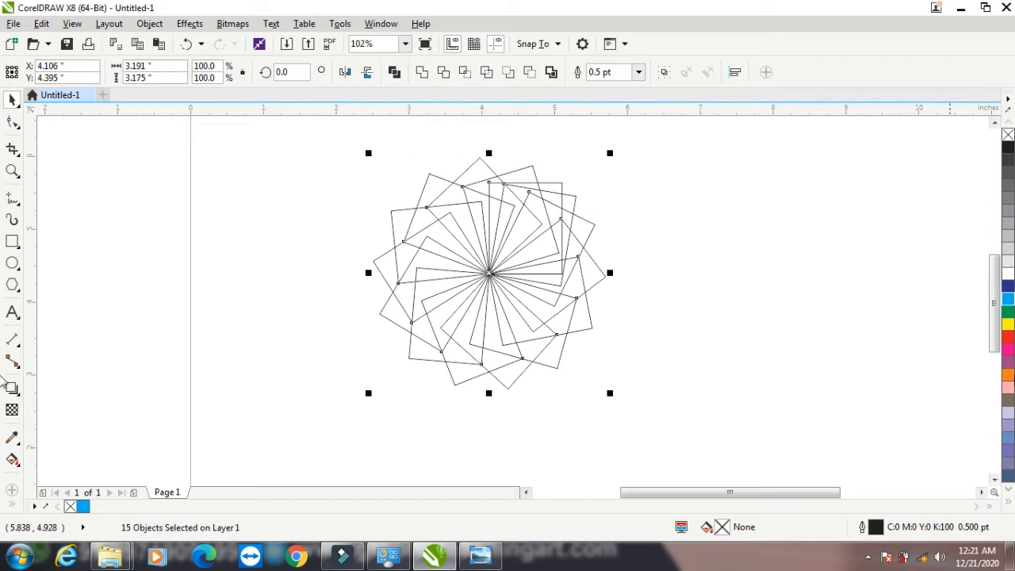
left_click(1008, 299)
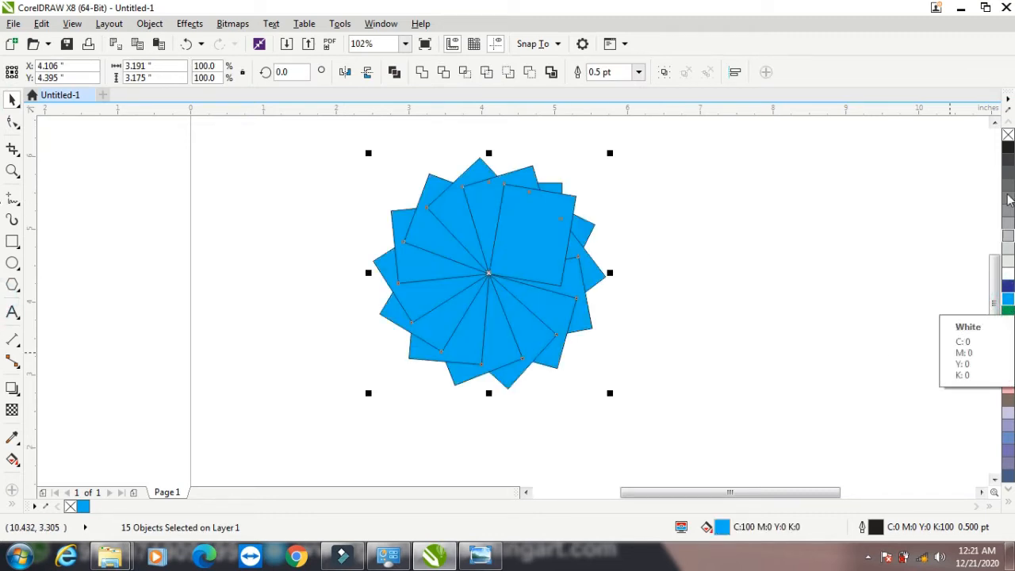
left_click(1008, 137)
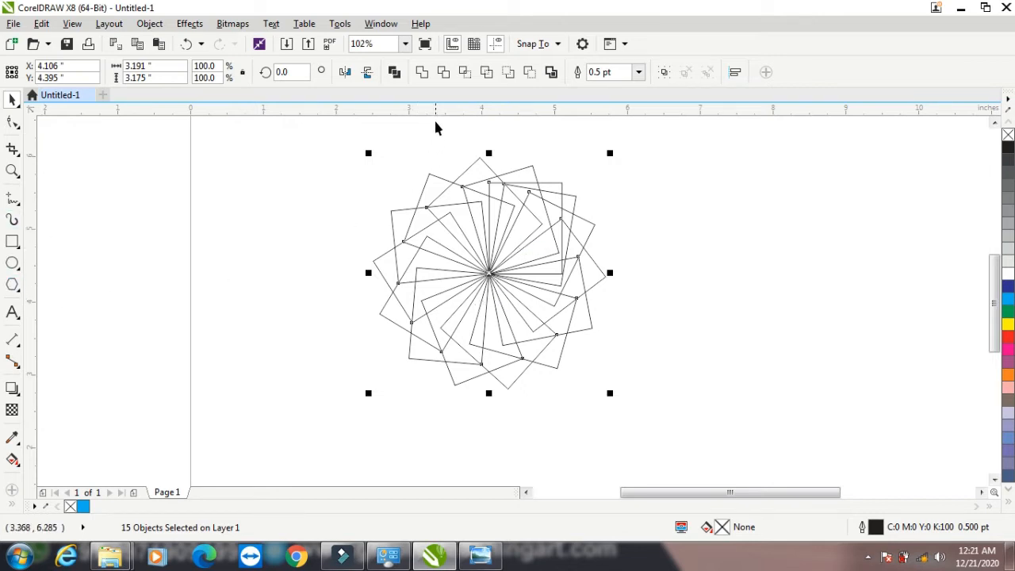
Weld the pattern's rectangles into a single outline and undo the weld
left_click(424, 74)
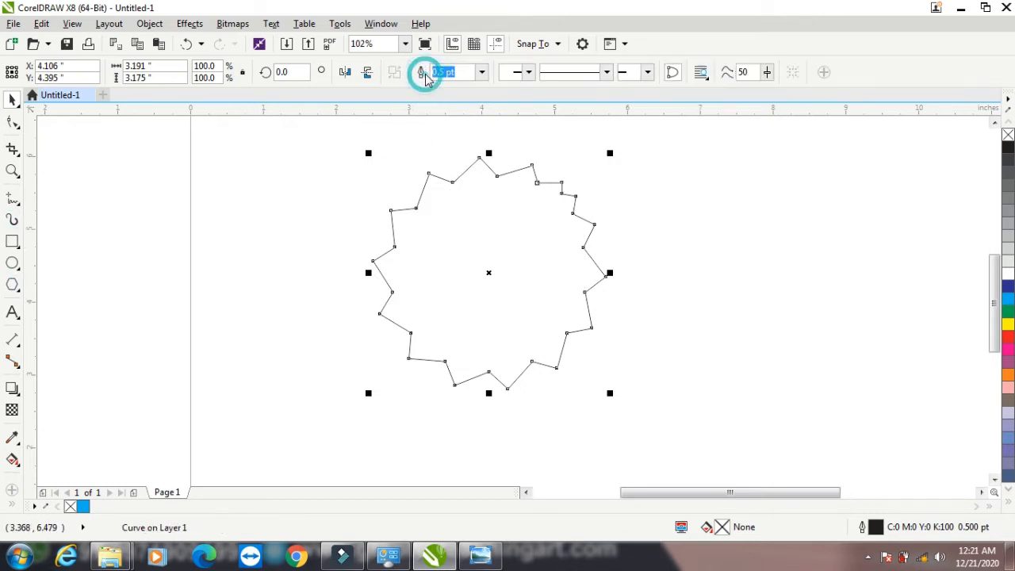
key("ctrl+z")
Replace the radial pattern with a new rectangle about 2.3 by 2.5 inches on the page
key("Delete")
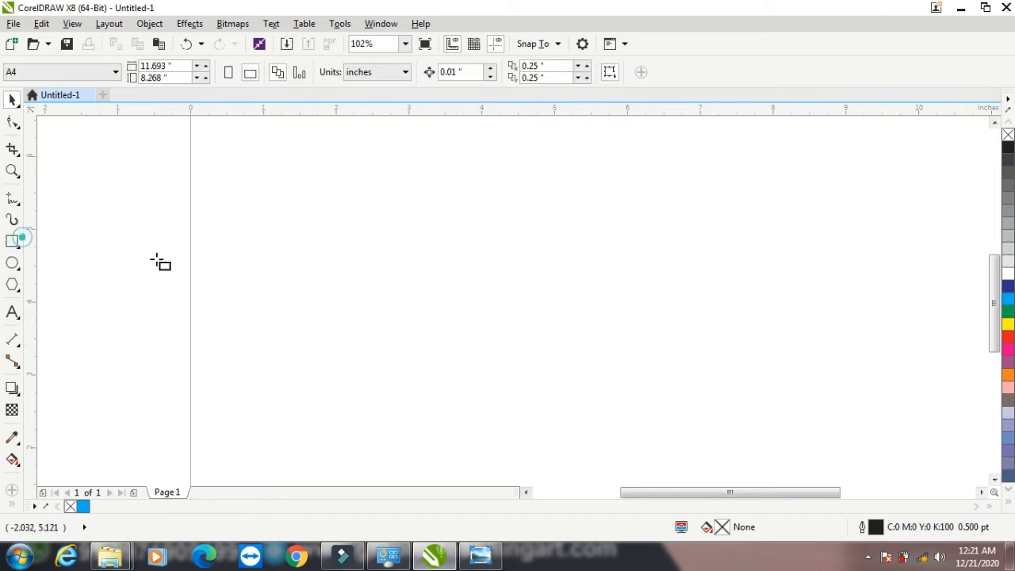
left_click(12, 241)
left_click_drag(304, 187, 471, 370)
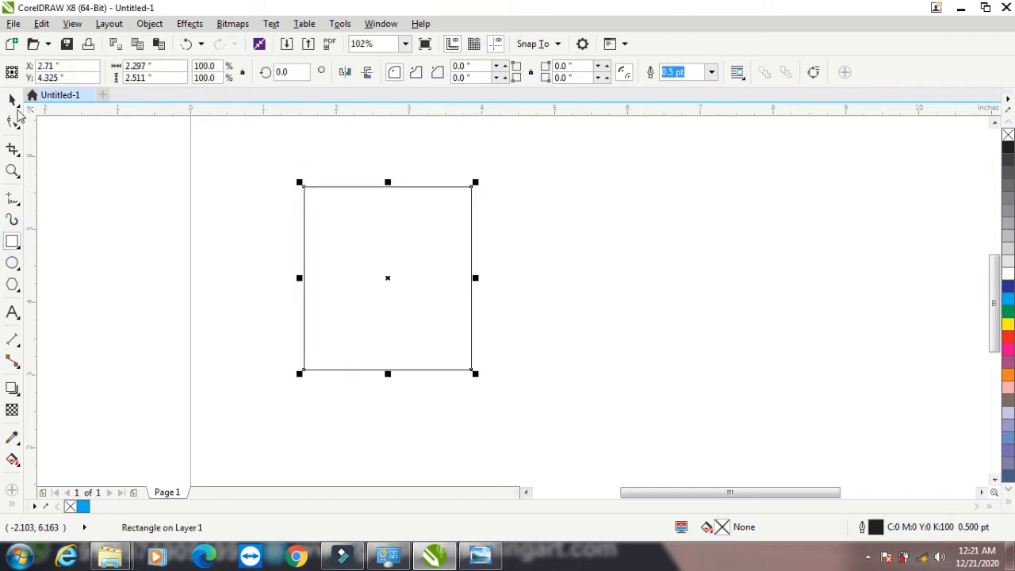
left_click(14, 104)
left_click(52, 102)
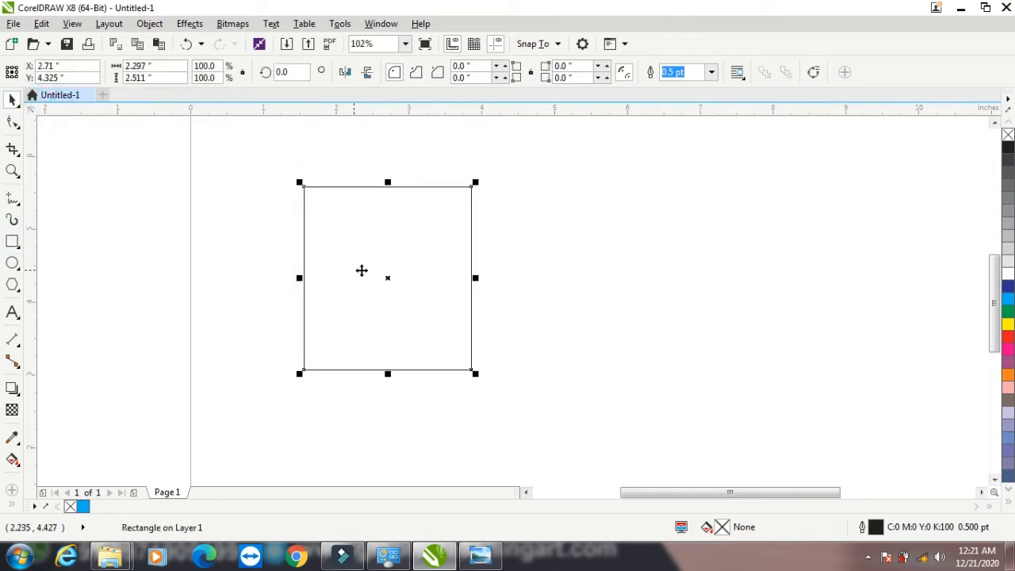
Make a copy of the rectangle skewed upward by about 6° at its right edge and narrowed to about 95% width
left_click(395, 277)
mouse_move(476, 277)
left_mouse_down()
mouse_move(478, 262)
mouse_move(468, 270)
left_mouse_up()
left_click(428, 267)
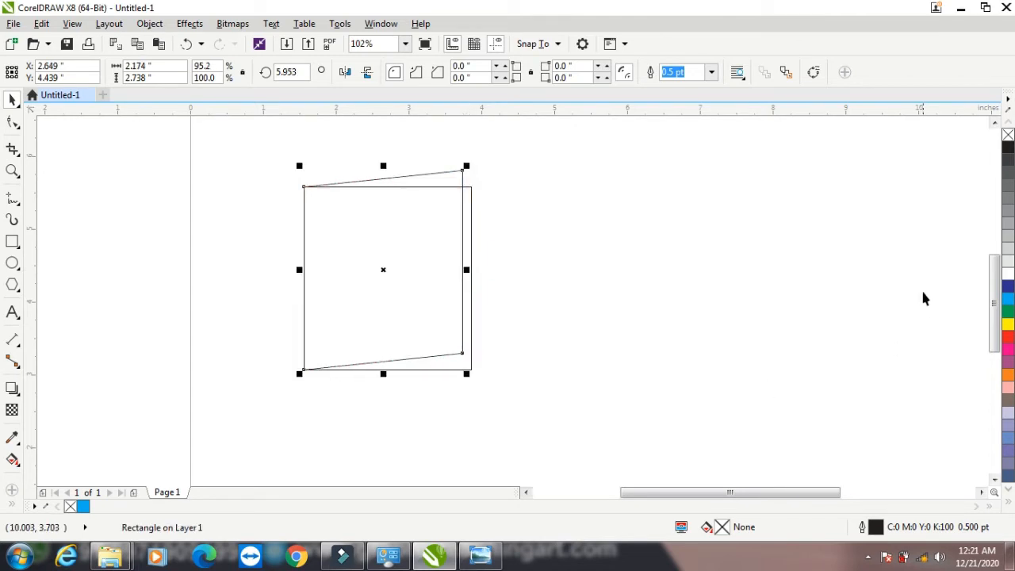
Fill the skewed copy with yellow and move it about 4 inches to the right of the original rectangle
left_click(1007, 324)
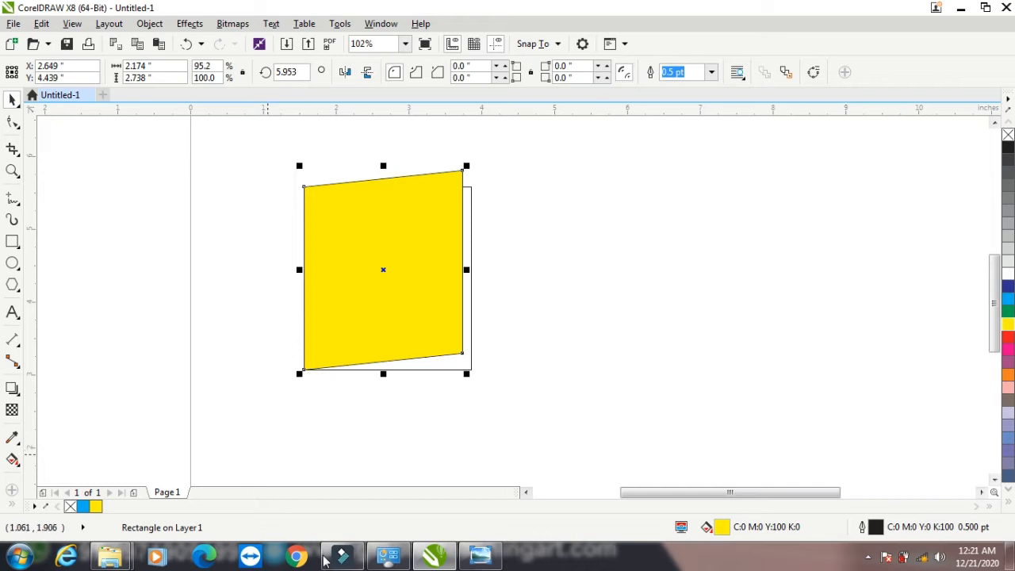
left_click_drag(392, 319, 684, 300)
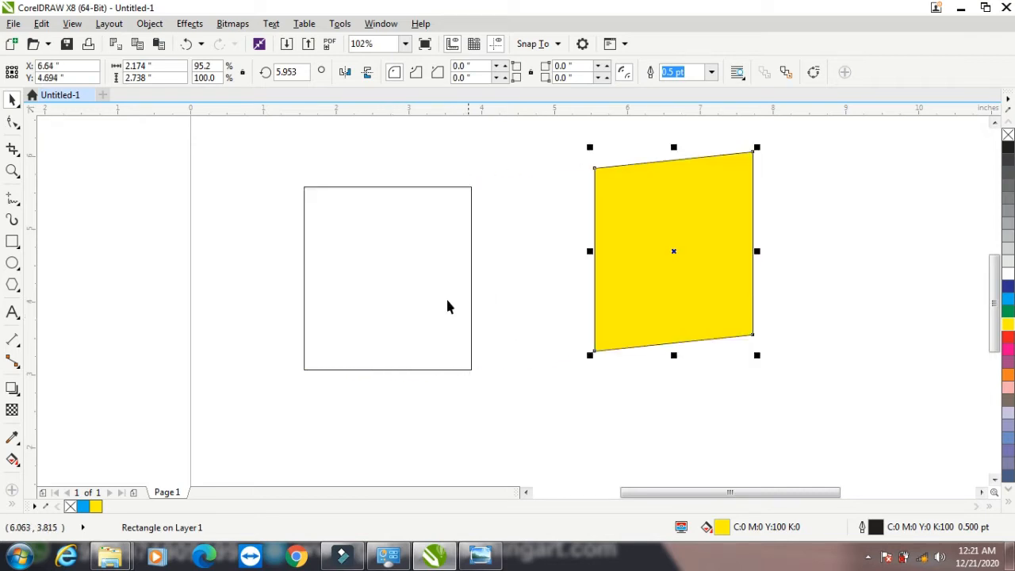
Make a copy of the unfilled rectangle skewed horizontally to the right, about 3.46 inches wide overall
left_click(445, 271)
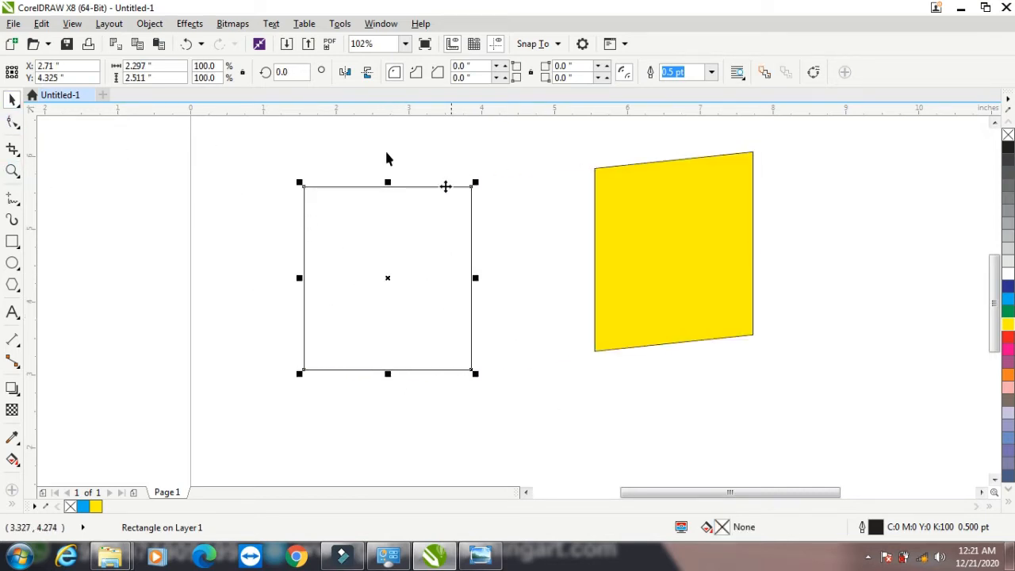
left_click(389, 278)
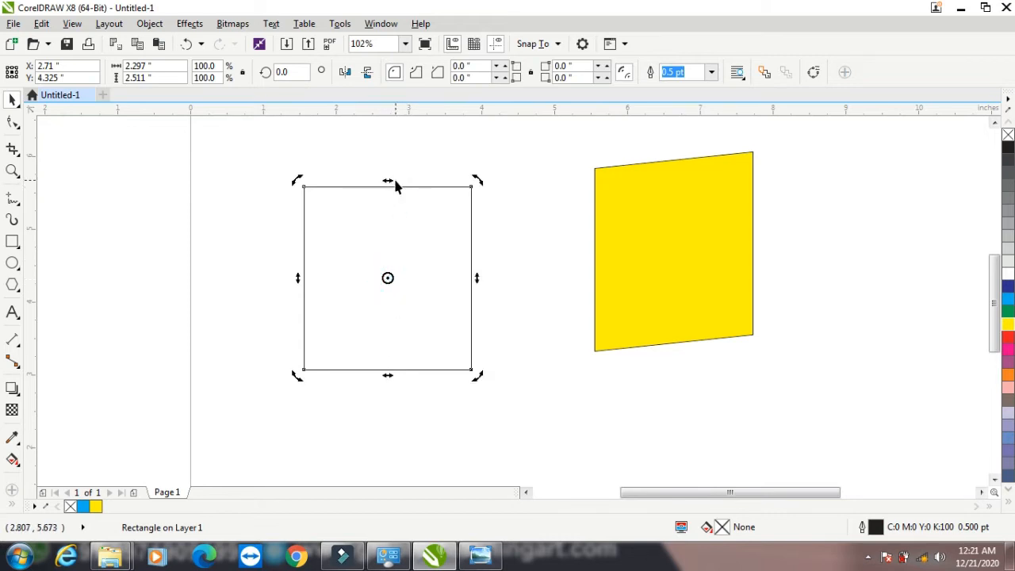
left_click_drag(387, 178, 476, 198)
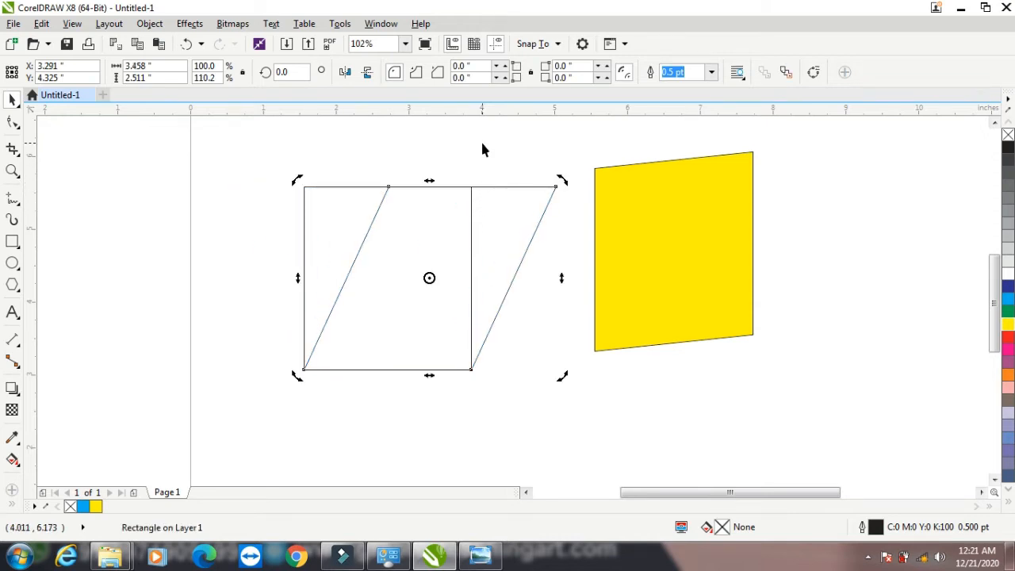
Reduce the height of the slanted unfilled copy to about 2.36 inches, keeping its bottom edge in place
left_click(480, 168)
left_click(474, 184)
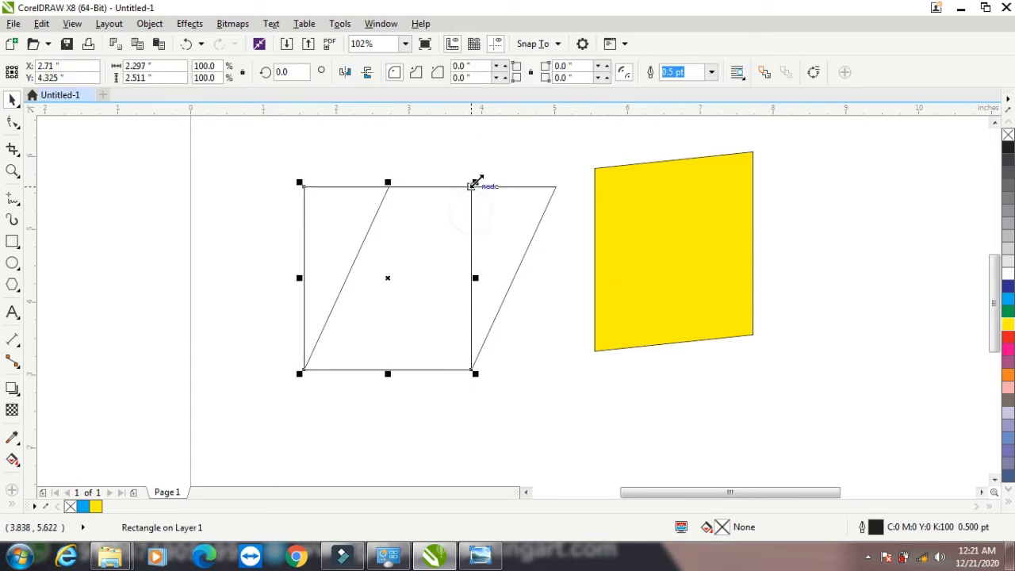
left_click(481, 188)
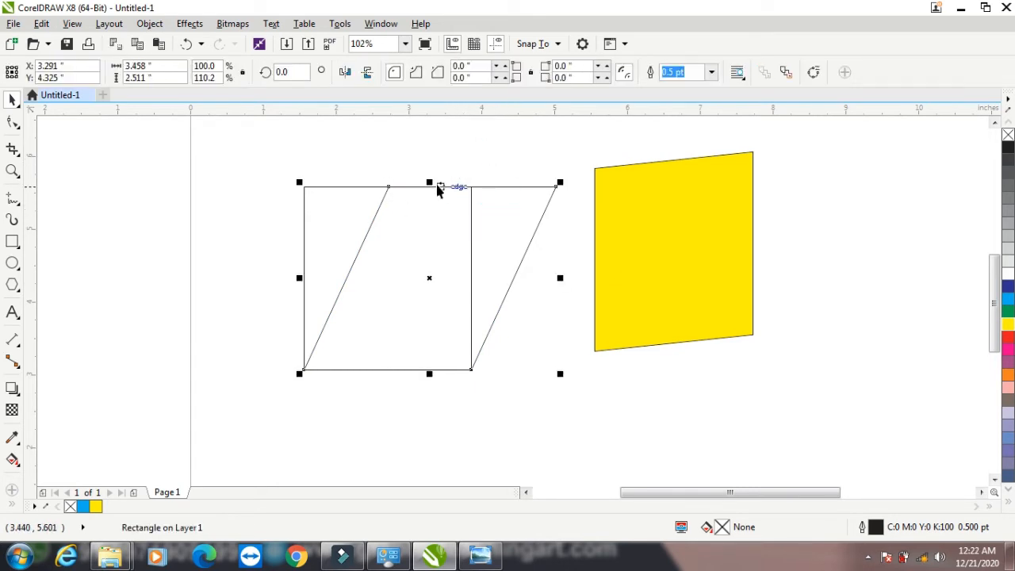
left_click_drag(432, 191, 432, 197)
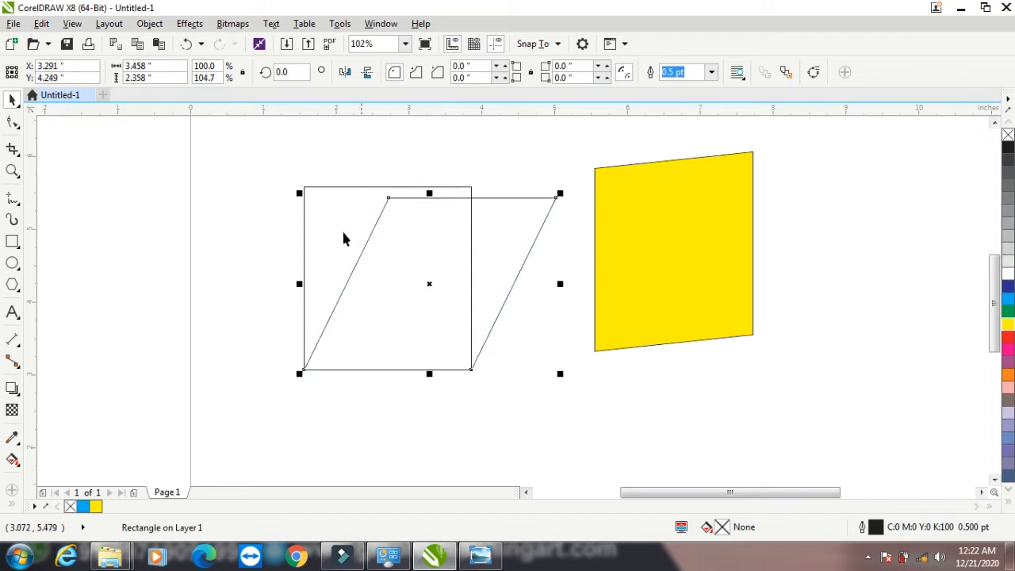
Delete the unfilled rectangle, its slanted copy and the yellow skewed shape
left_click_drag(258, 155, 568, 406)
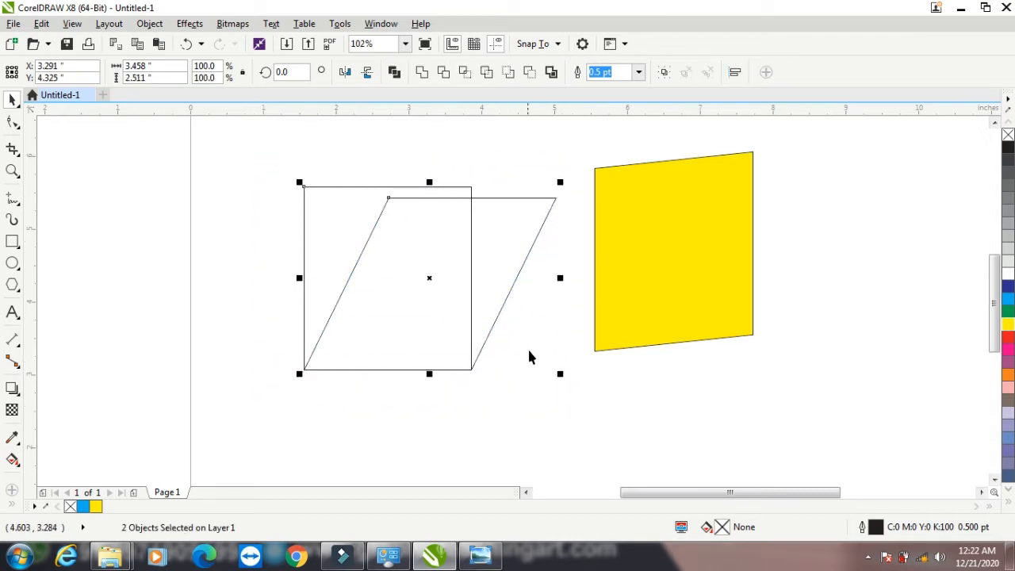
key("Delete")
left_click(622, 267)
key("Delete")
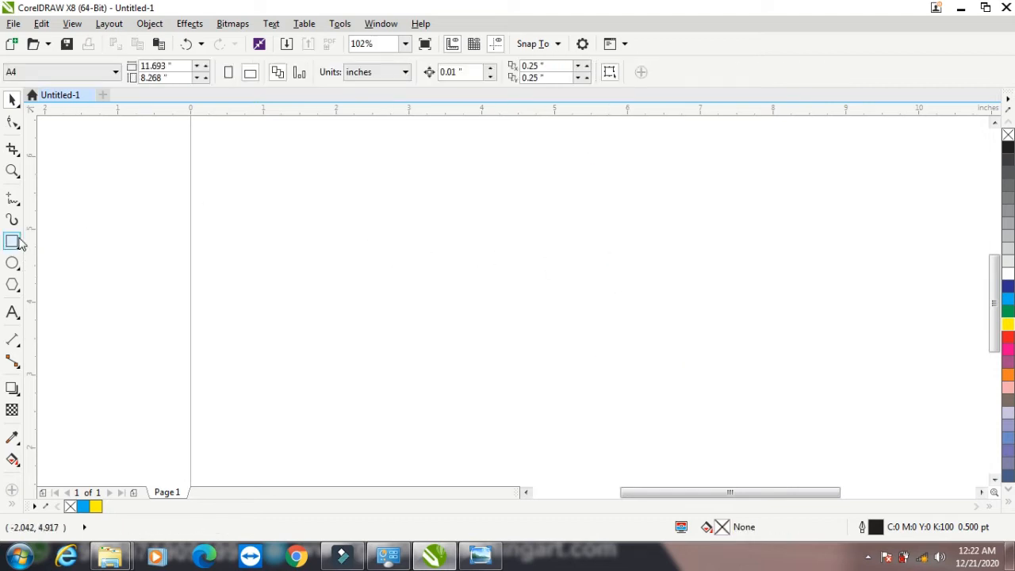
Draw a rectangle about 2.5 by 2.2 inches and move its rotation centre to the middle of its left edge
left_click(15, 241)
left_click_drag(302, 175, 483, 339)
left_click(12, 99)
left_click(389, 257)
left_click_drag(395, 257, 301, 256)
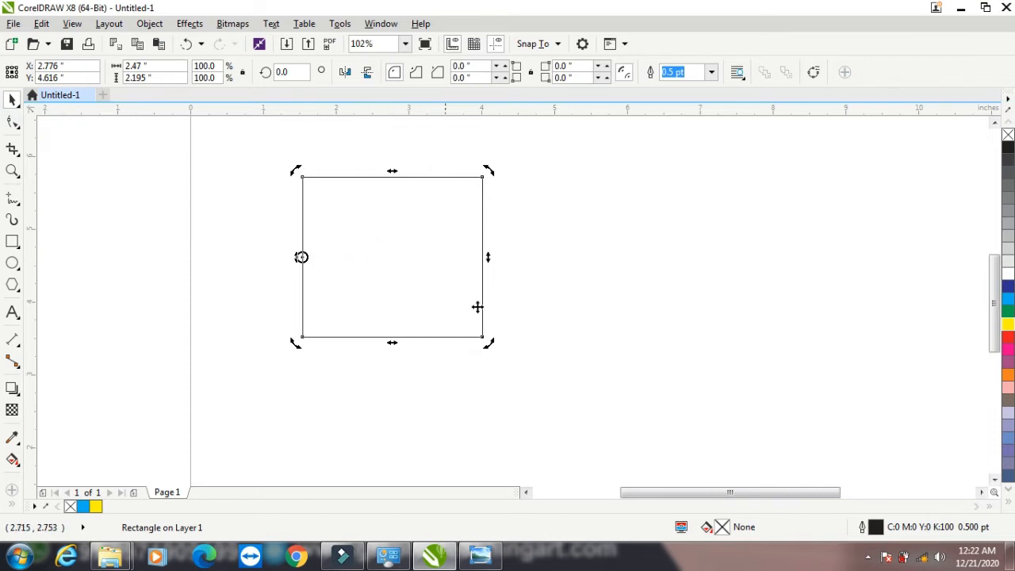
Make two copies of the rectangle hinged at its left edge, skewed upward and narrowed, at about 4.3° and 8.7°
left_click_drag(490, 258, 464, 245)
left_click(446, 265)
left_click(417, 267)
left_click(423, 263)
left_click(549, 287)
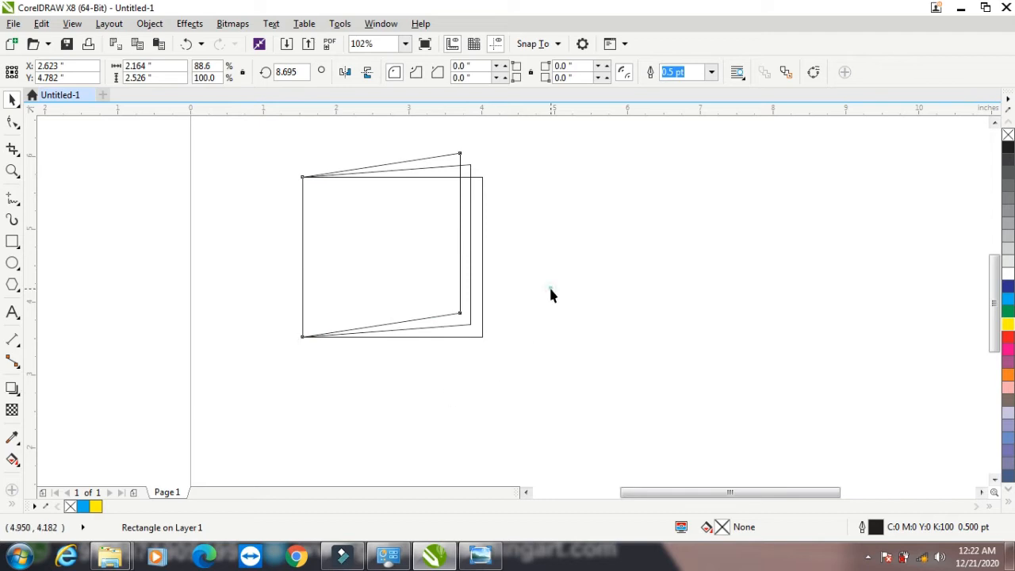
Fill the most steeply skewed copy with cyan and the middle copy with yellow
left_click(420, 212)
left_click(1006, 302)
left_click(666, 256)
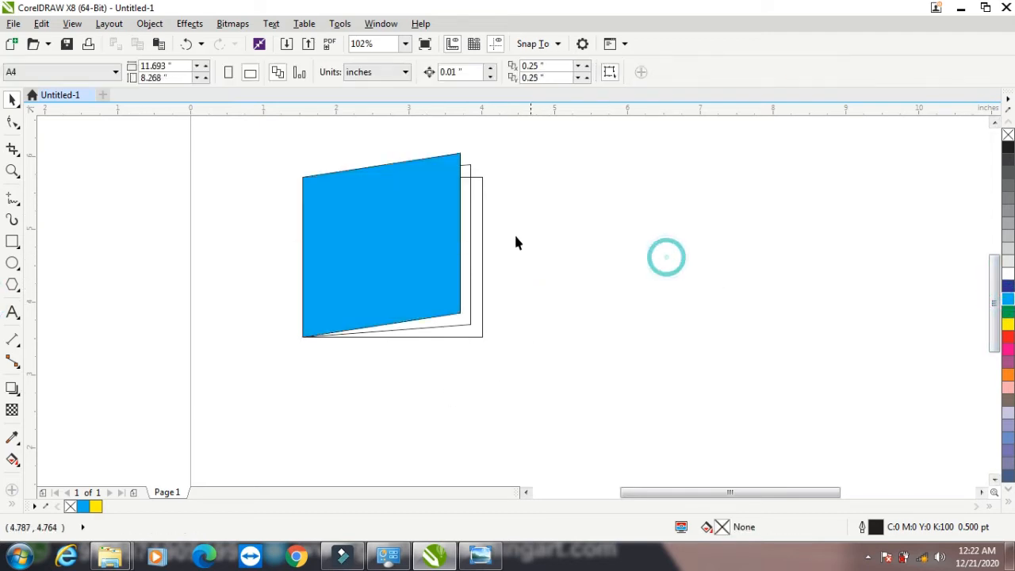
left_click(464, 228)
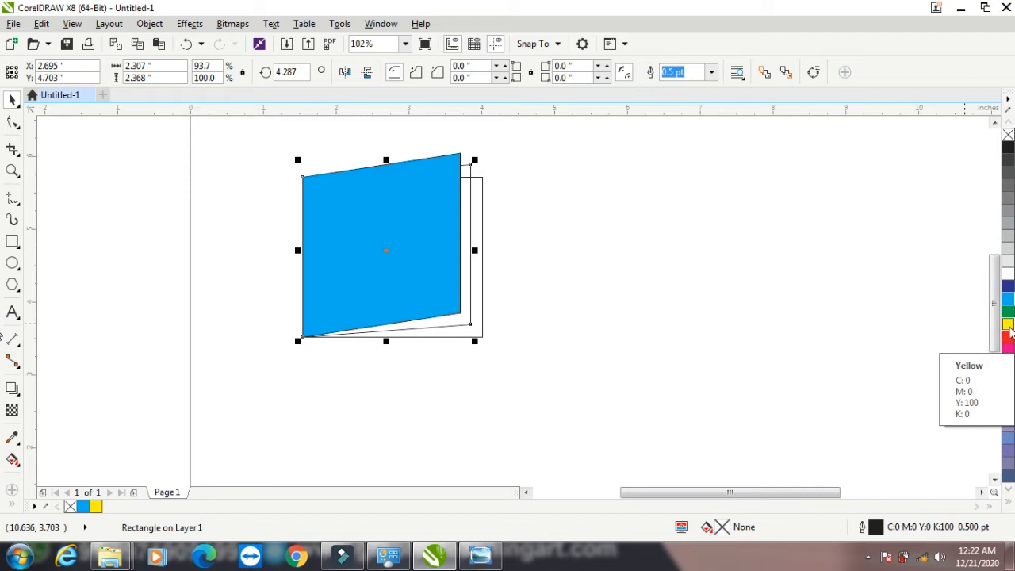
left_click(1008, 324)
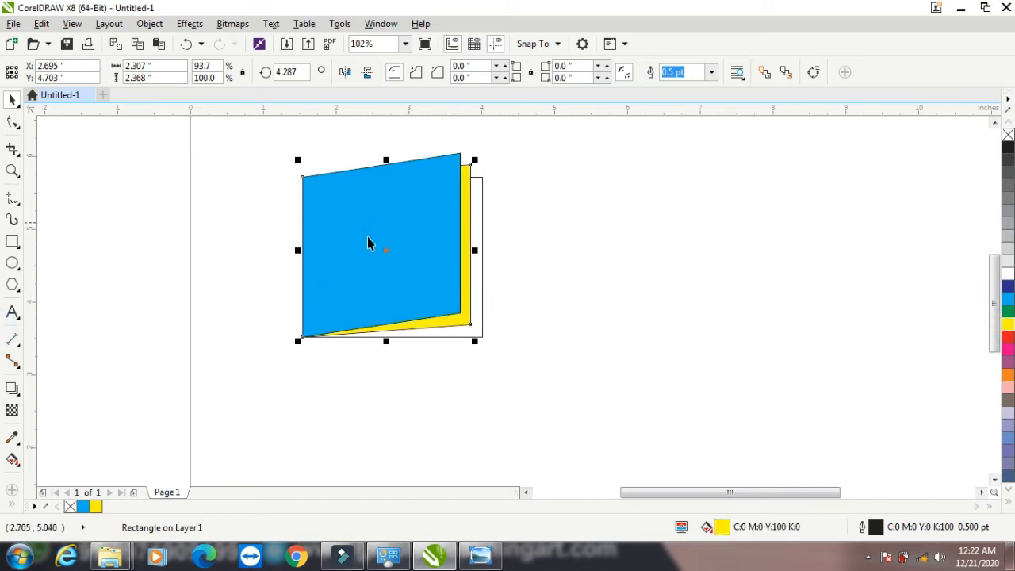
Replace the three stacked shapes with a new rectangle about 1.6 by 1.4 inches
left_click_drag(262, 141, 568, 401)
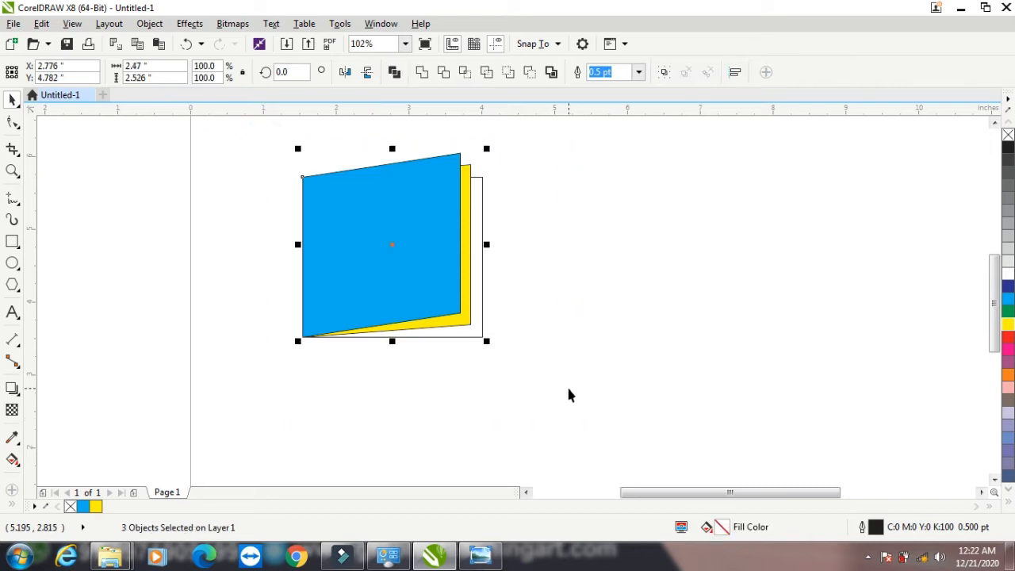
key("Delete")
left_click(11, 241)
left_click_drag(367, 226, 493, 332)
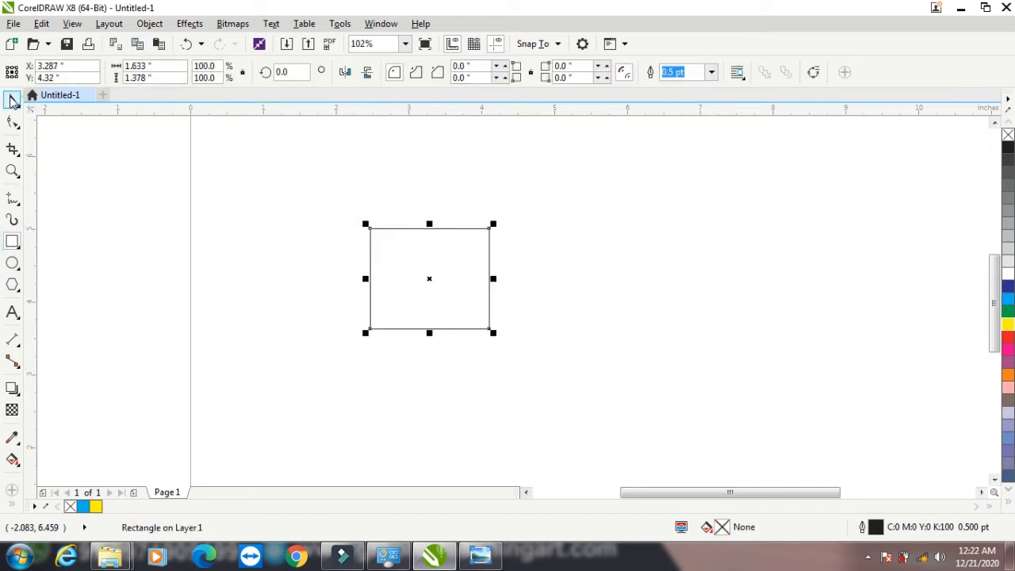
Select the rectangle by drawing a freehand marquee around it with the Freehand Pick tool
left_click(13, 101)
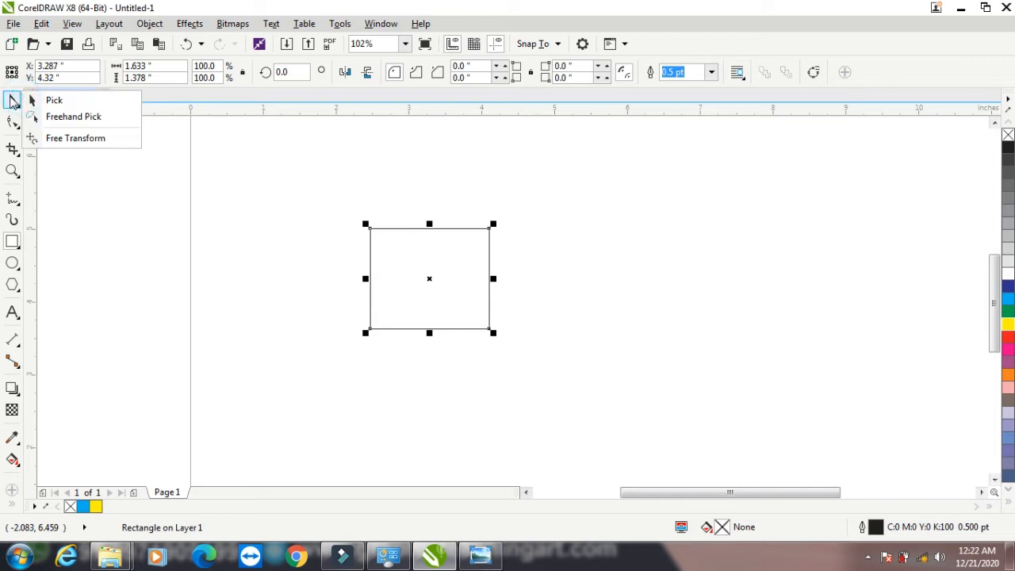
left_click(84, 120)
mouse_move(324, 190)
left_mouse_down()
mouse_move(476, 187)
mouse_move(570, 287)
mouse_move(508, 376)
mouse_move(341, 411)
left_mouse_up()
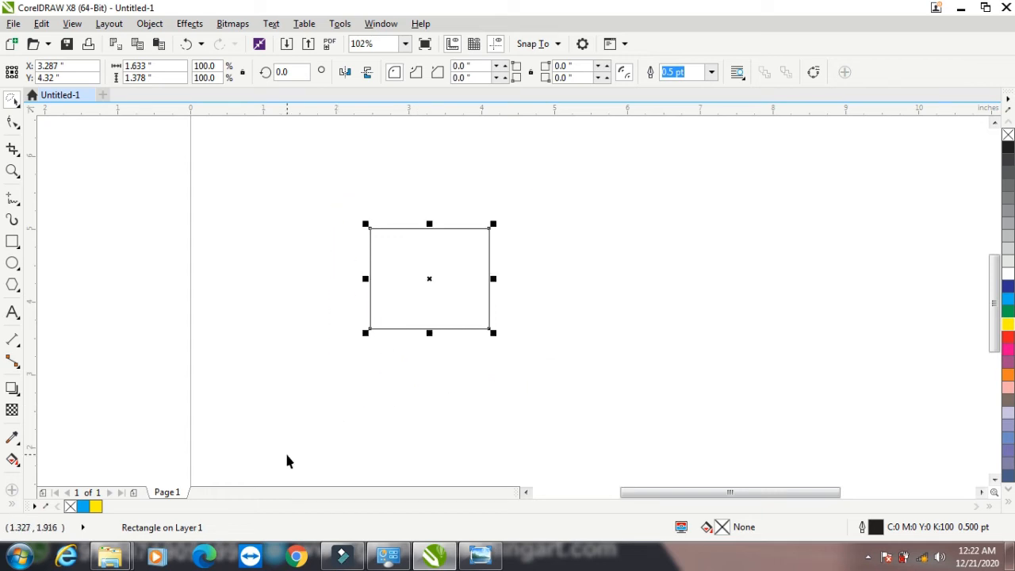
Rotate the rectangle freely by about 6° with the Free Transform tool's Free Rotation mode
right_click(12, 102)
left_click(12, 102)
left_click(12, 105)
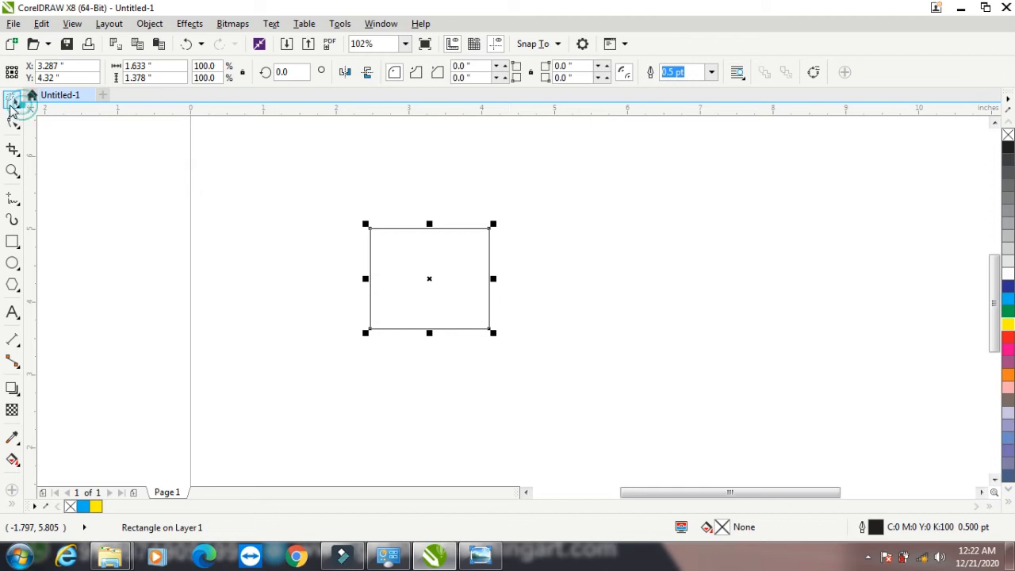
left_click(72, 136)
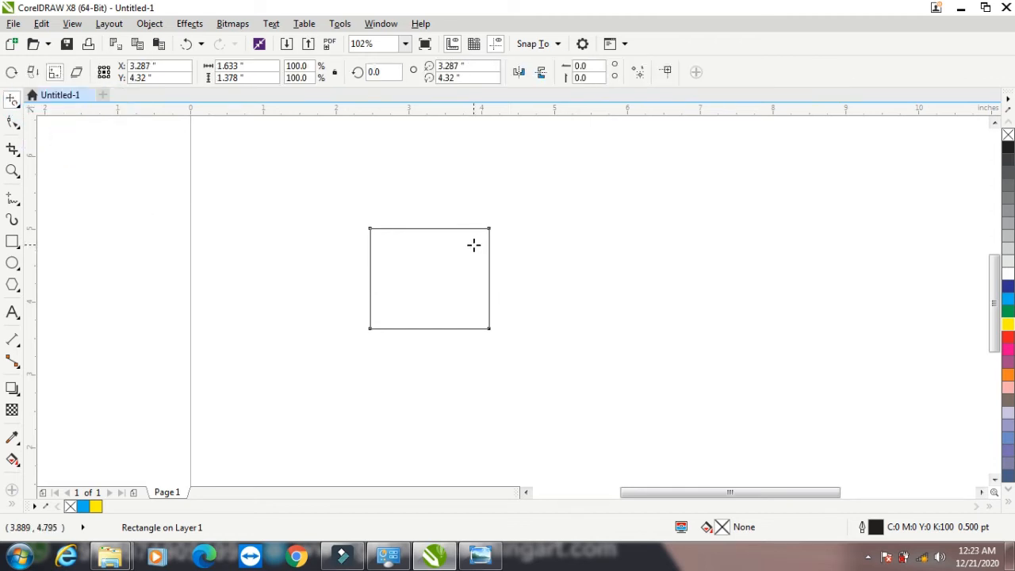
left_click(12, 72)
left_click_drag(444, 266, 499, 262)
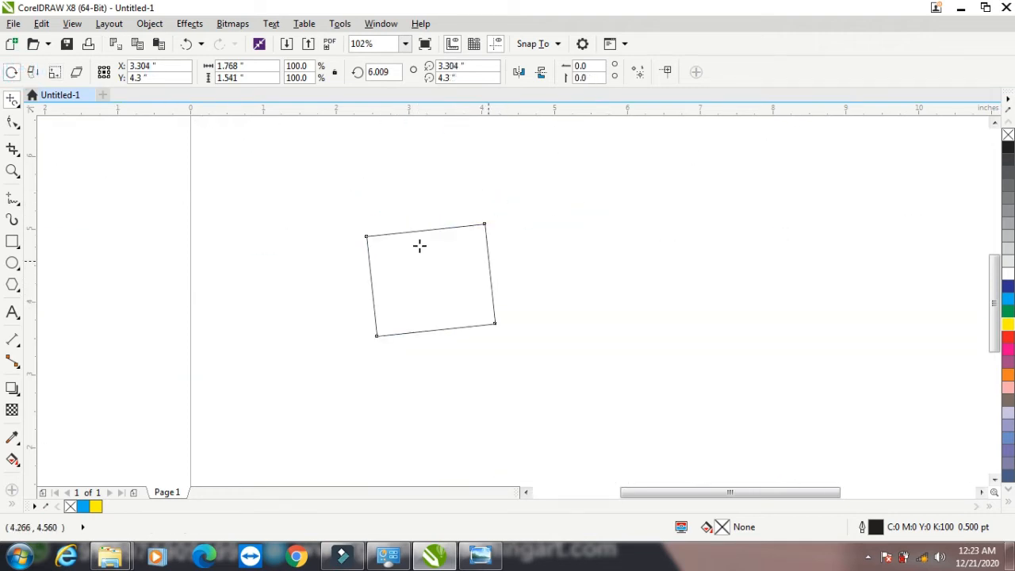
Reflect the rectangle with Free Angle Reflection to a rotation angle of about 198° and return to the Pick tool
left_click(33, 72)
left_click_drag(412, 238, 417, 262)
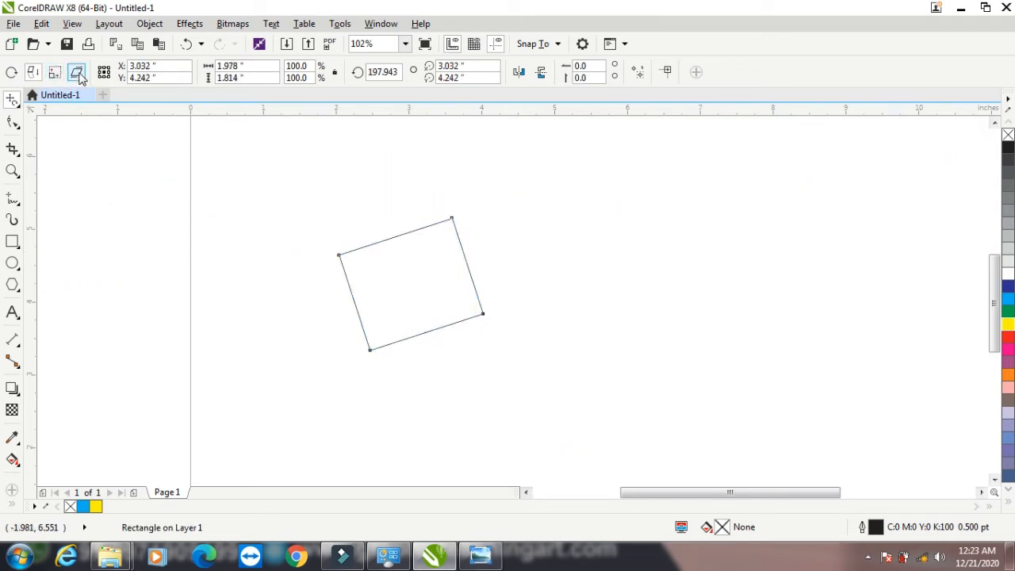
left_click(11, 101)
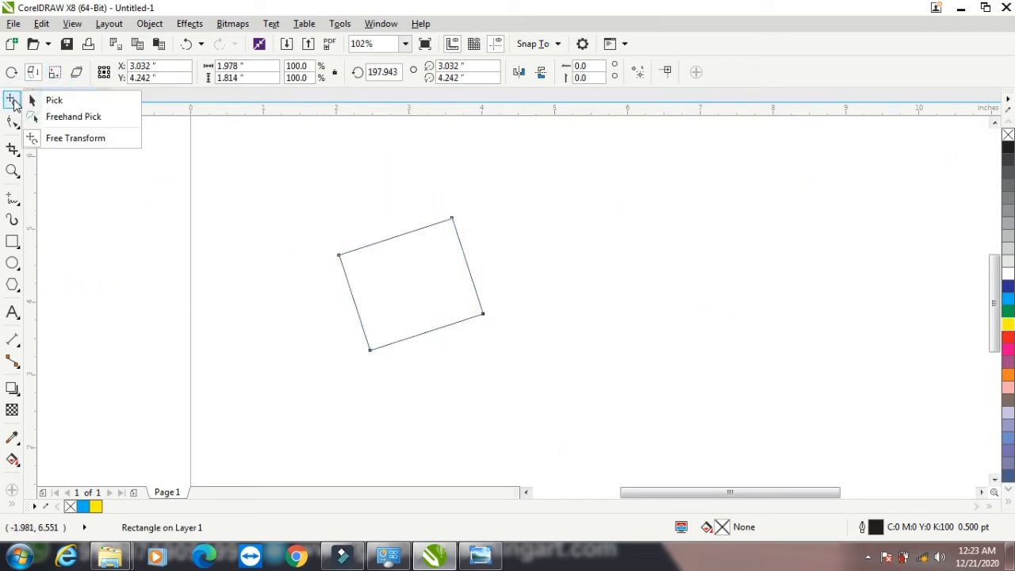
left_click(49, 100)
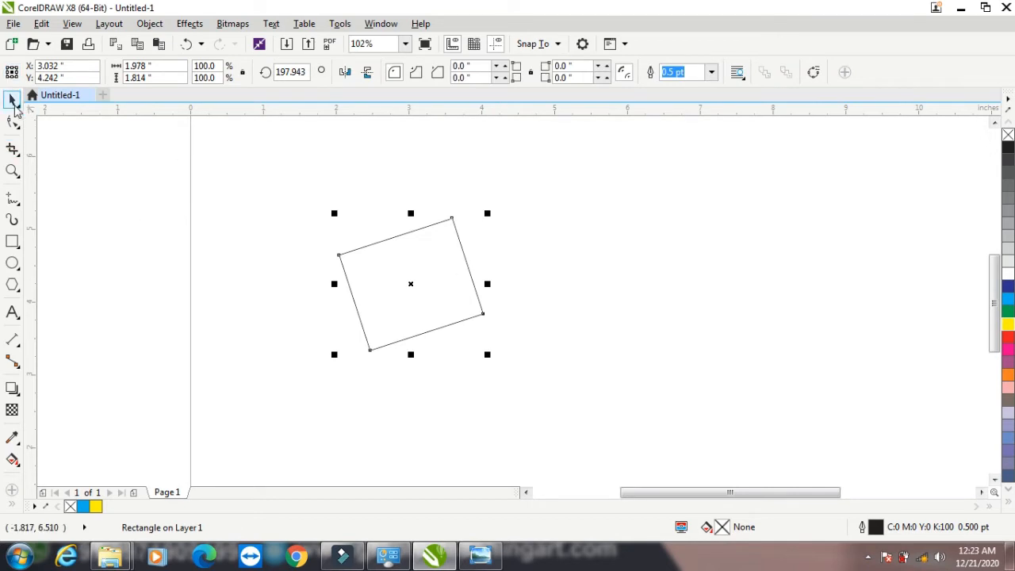
left_click(12, 101)
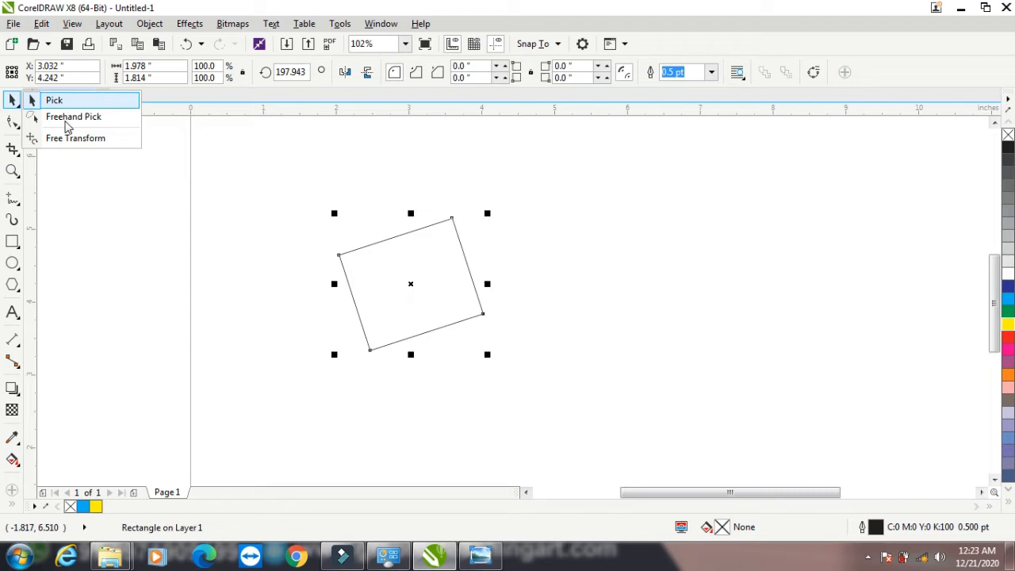
left_click(55, 107)
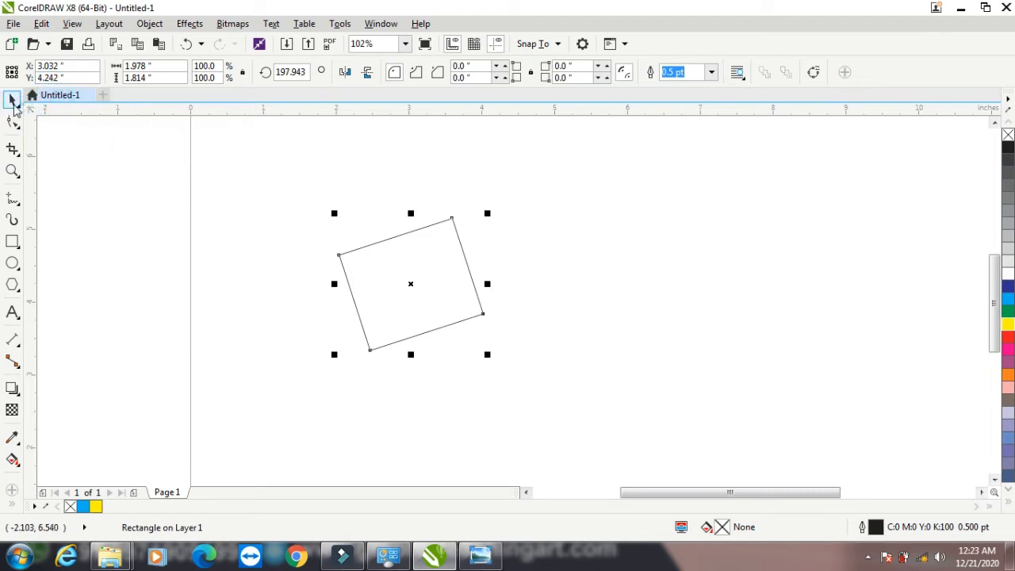
Hide the Menu Bar and show it again
right_click(13, 105)
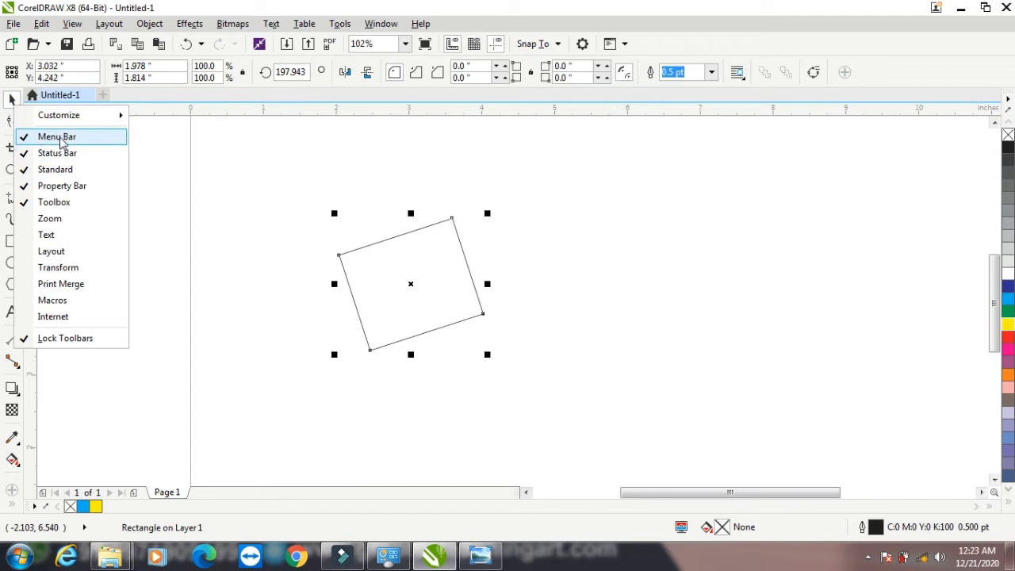
left_click(35, 138)
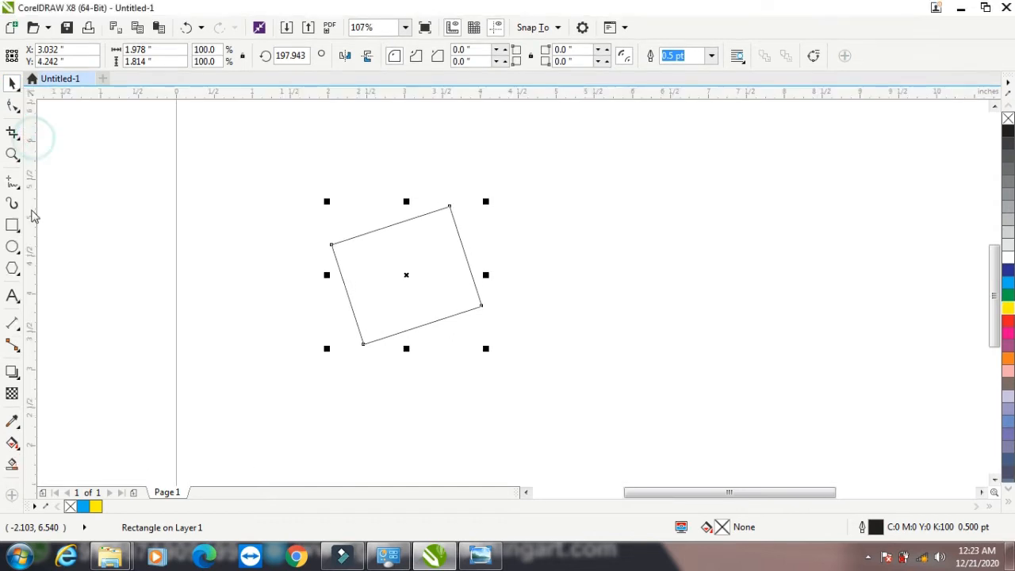
right_click(837, 34)
left_click(868, 68)
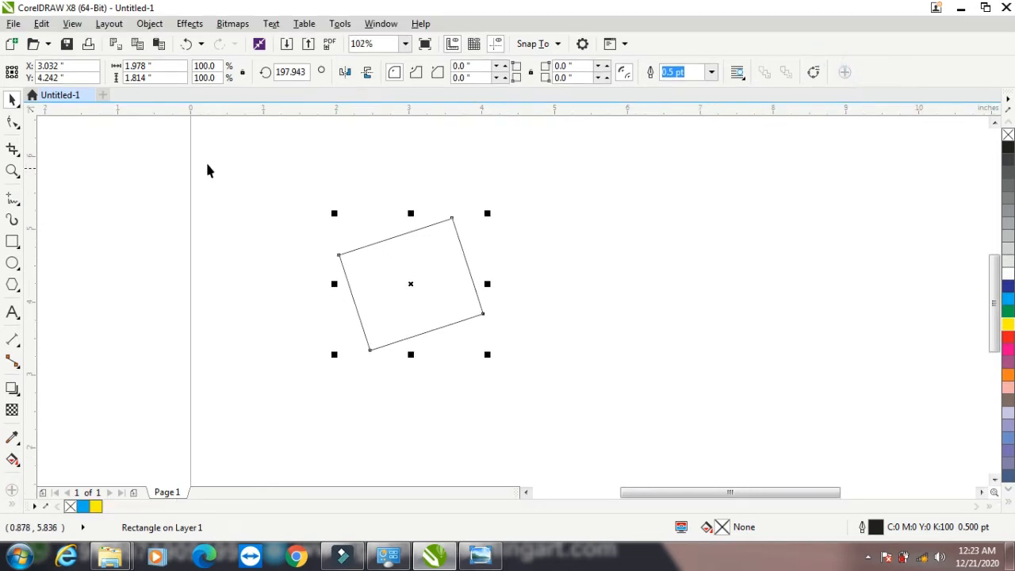
right_click(22, 112)
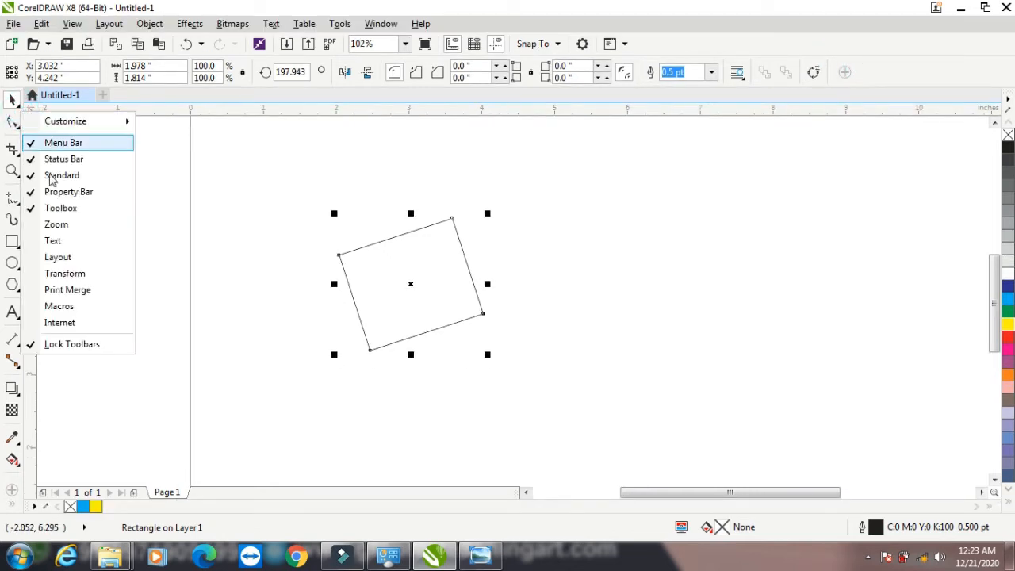
left_click(17, 109)
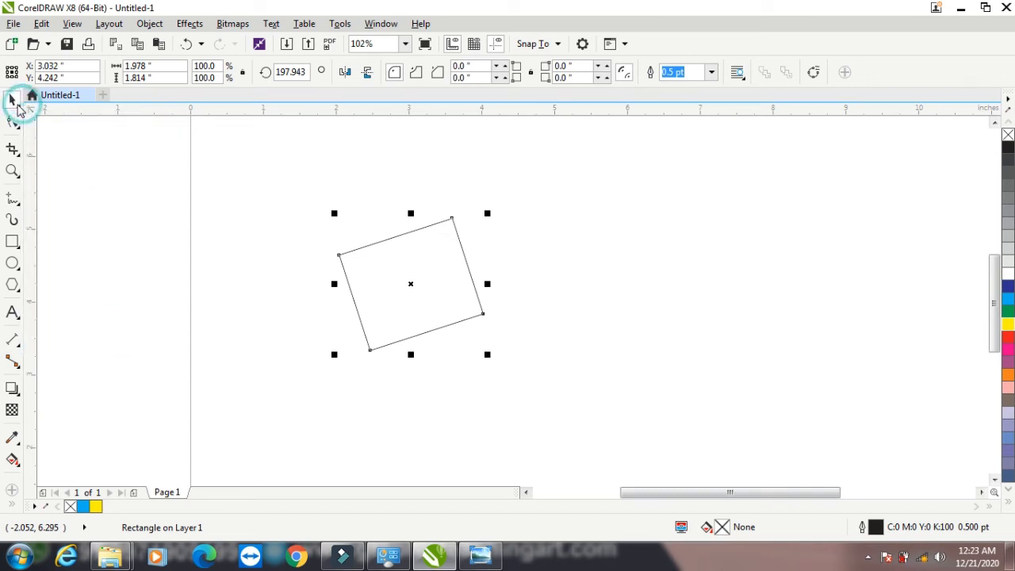
left_click(13, 105)
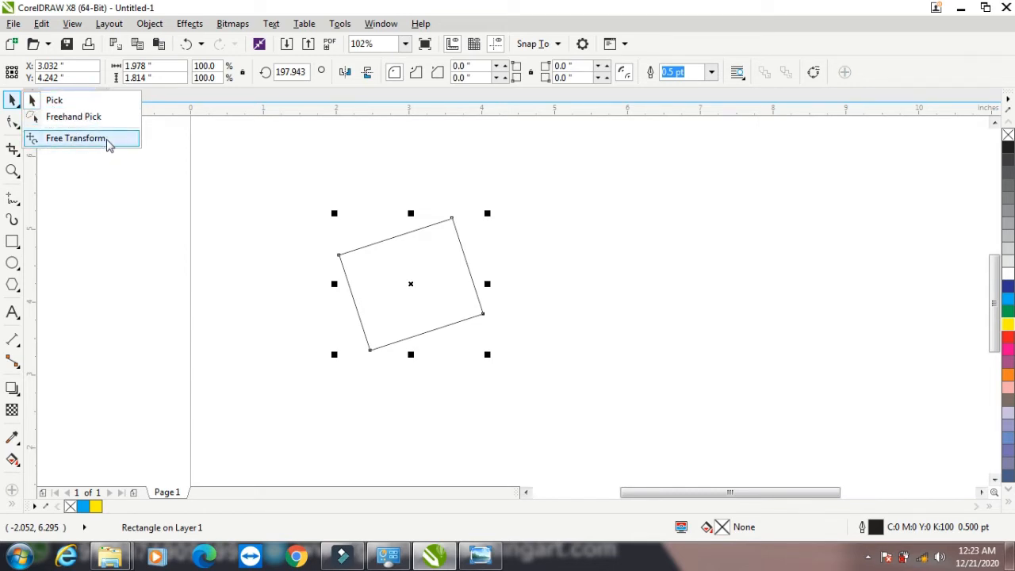
left_click(92, 112)
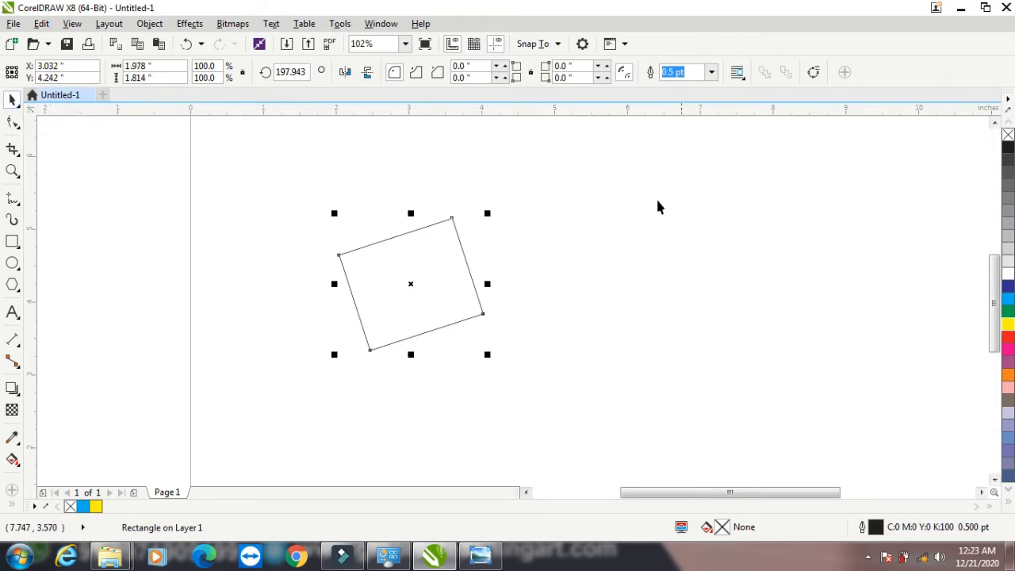
Delete the tilted rectangle from the page
key("Delete")
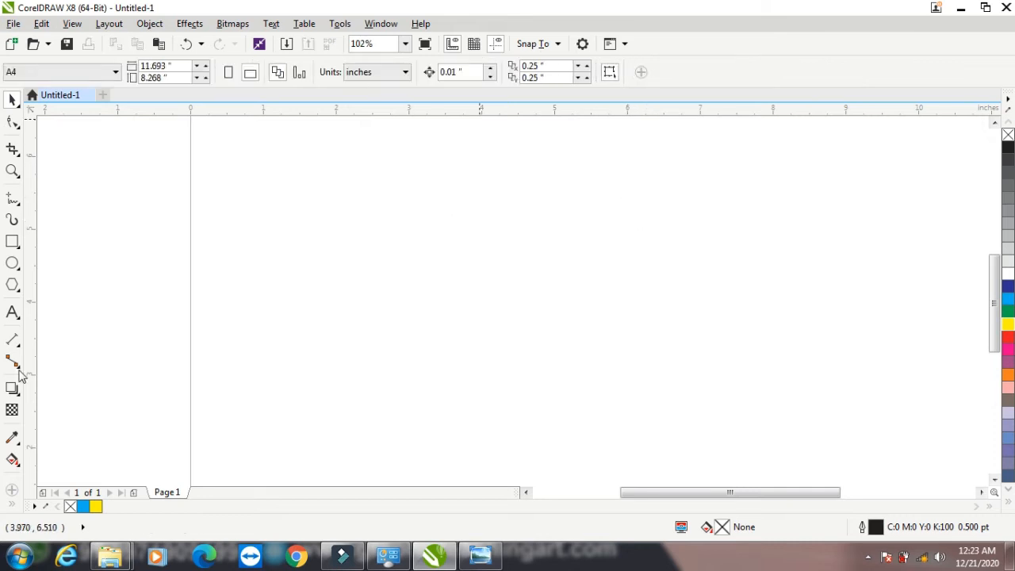
Draw a rectangle about 1.74 by 1.34 inches and a smaller one about 0.82 by 0.5 inches overlapping its right edge
left_click(11, 243)
left_click_drag(277, 228, 405, 326)
left_click_drag(367, 260, 428, 296)
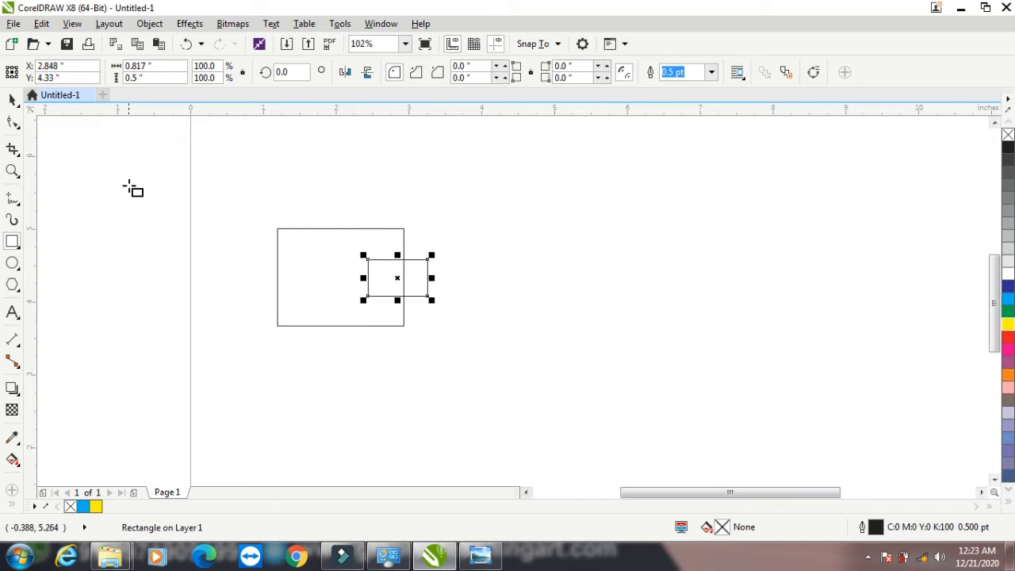
Combine the two overlapping rectangles into one curve and fill it with cyan
left_click(12, 98)
left_click_drag(235, 209, 452, 345)
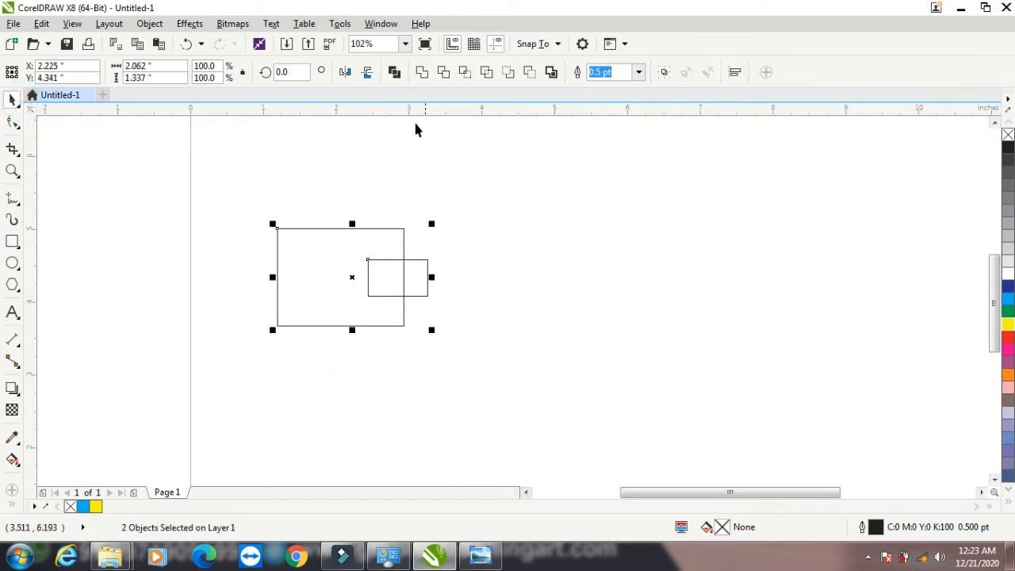
left_click(395, 73)
left_click(1008, 298)
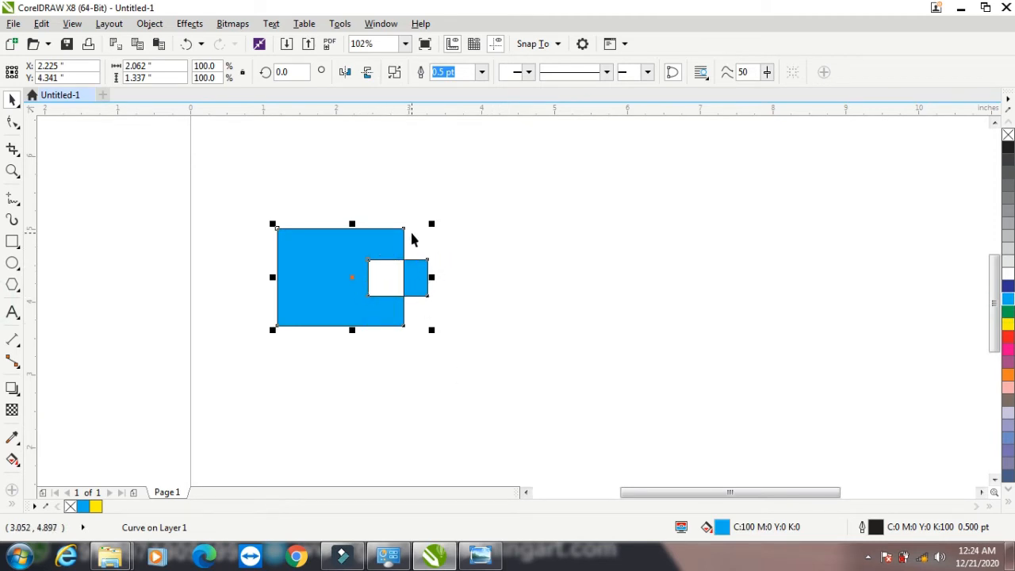
Break the combined curve apart and move the small rectangle out to the right, clear of the large one
left_click(395, 72)
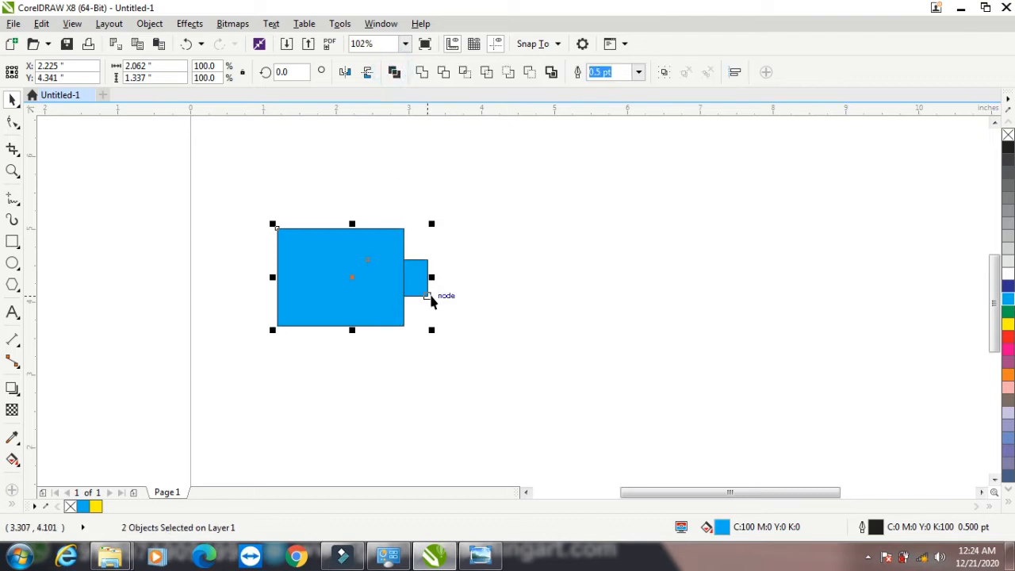
left_click(486, 254)
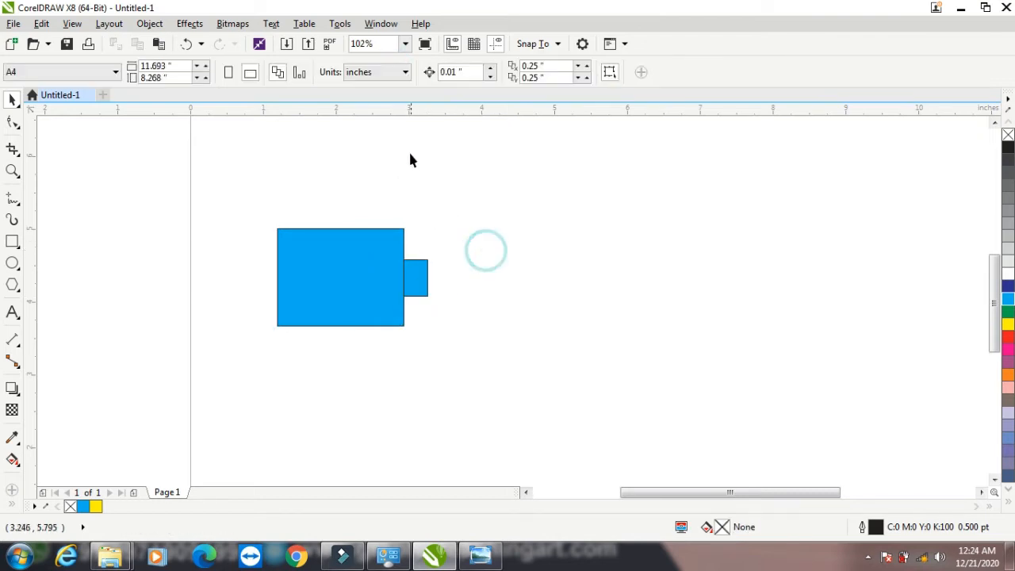
left_click(424, 281)
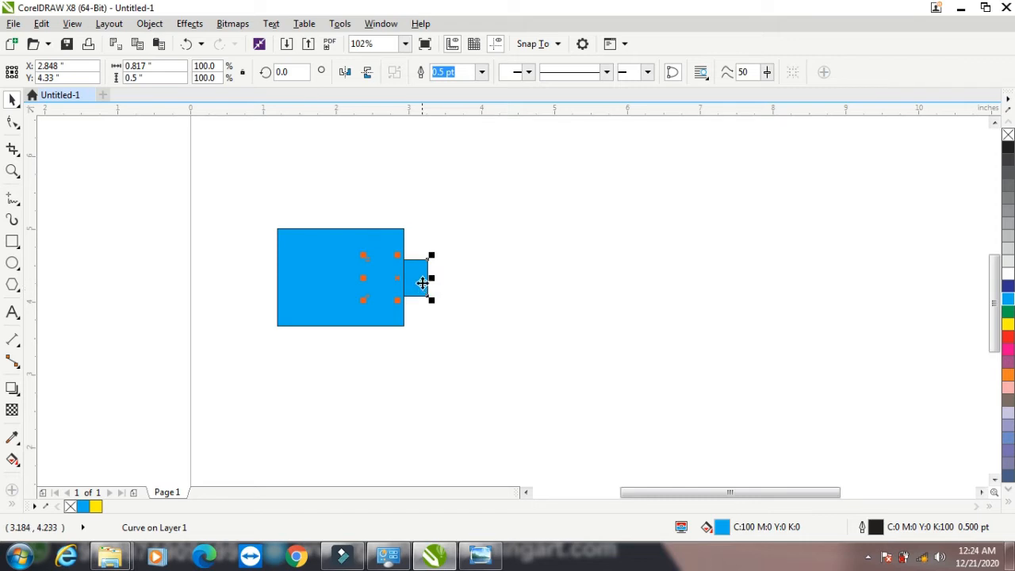
left_click_drag(422, 283, 520, 273)
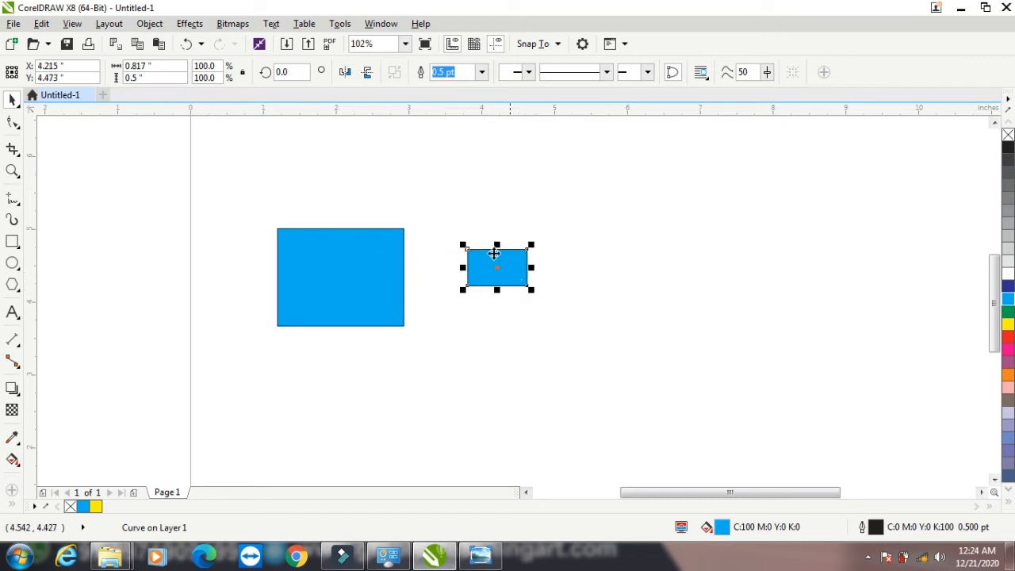
Bring the small rectangle to the front of the page and move it back over the large rectangle's right edge
left_click(149, 23)
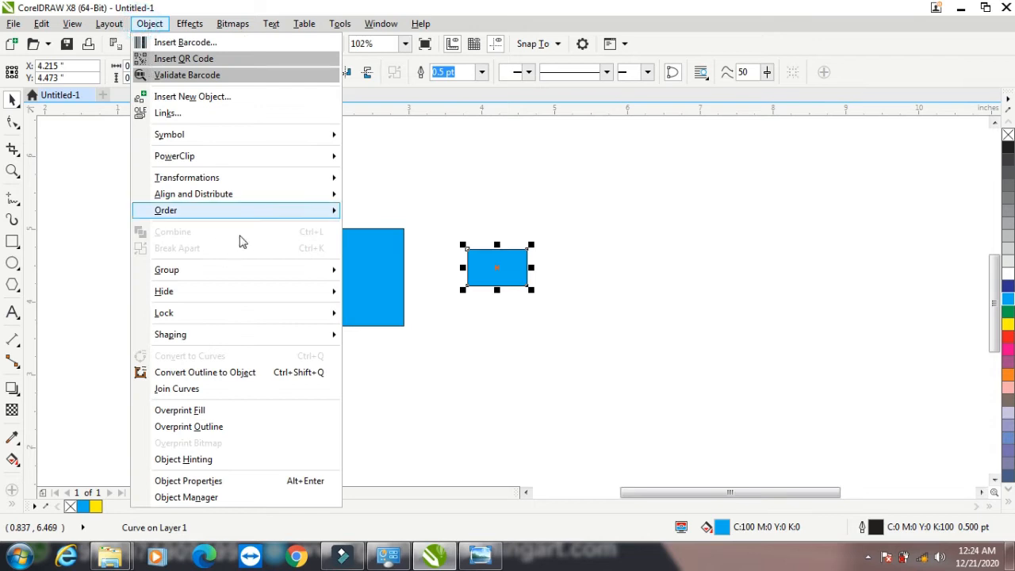
mouse_move(254, 214)
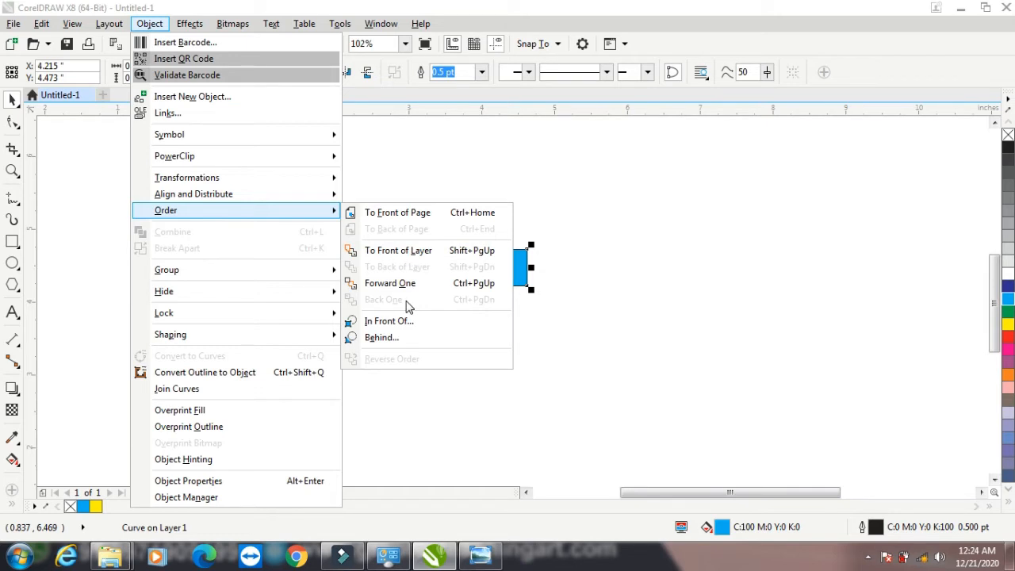
left_click(424, 219)
left_click_drag(494, 270, 391, 277)
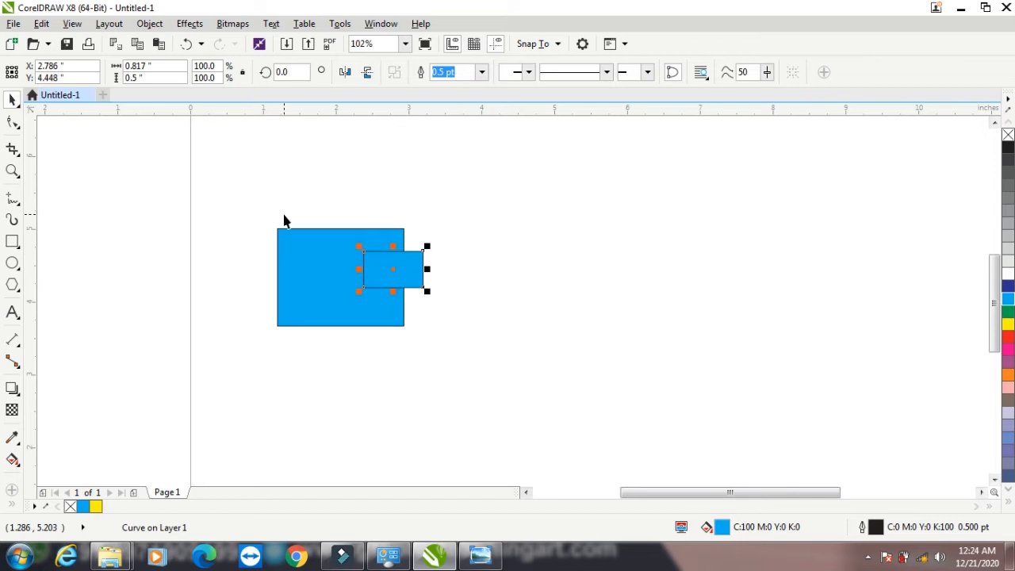
Weld the two overlapping rectangles into a single shape and undo the weld
left_click_drag(242, 206, 469, 347)
left_click(442, 72)
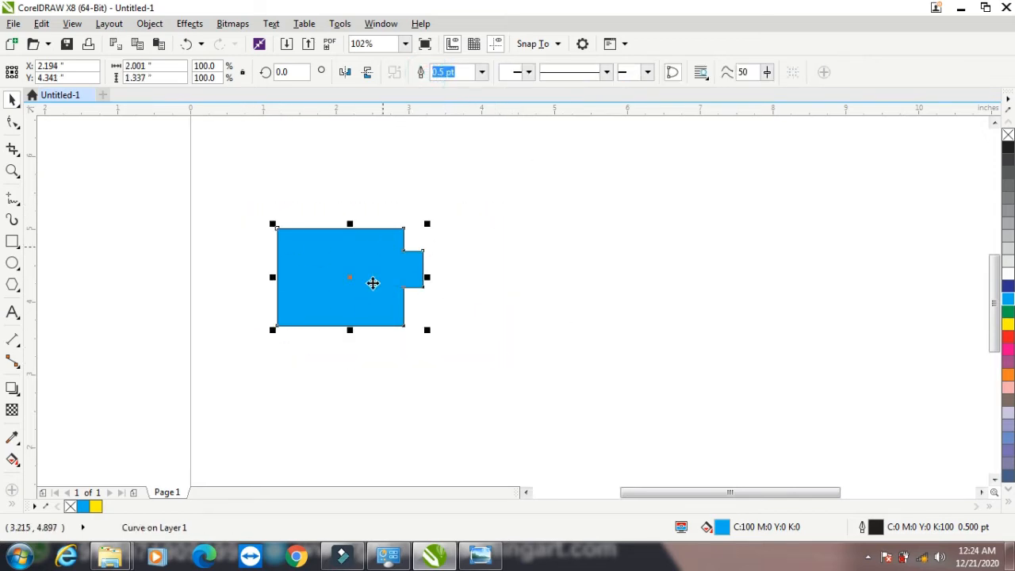
key("ctrl+z")
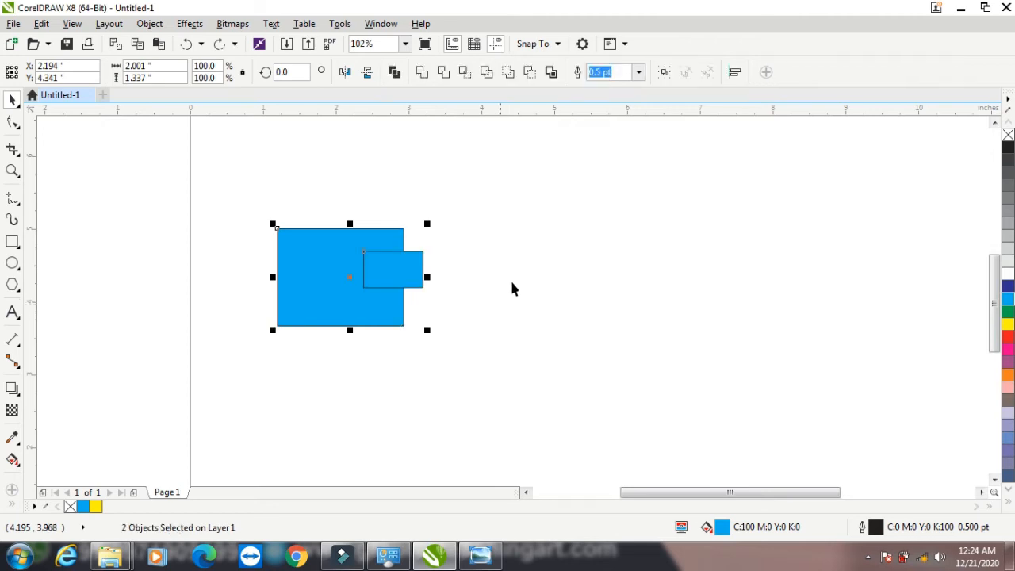
Trim the large rectangle with the small one, move the small one aside, and undo both changes
left_click(443, 73)
left_click(487, 262)
left_click_drag(399, 277, 491, 280)
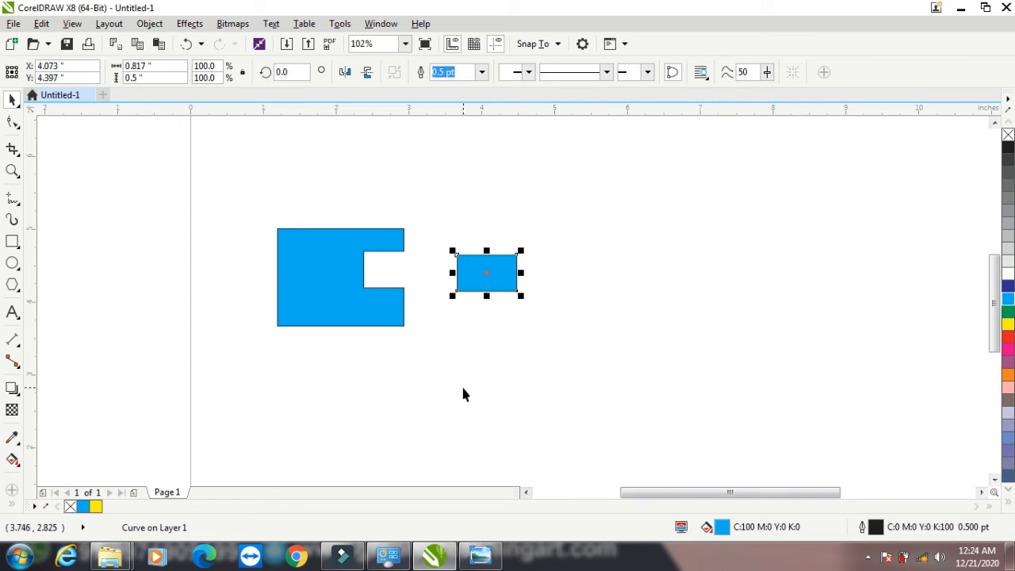
key("ctrl+z")
key("ctrl+z")
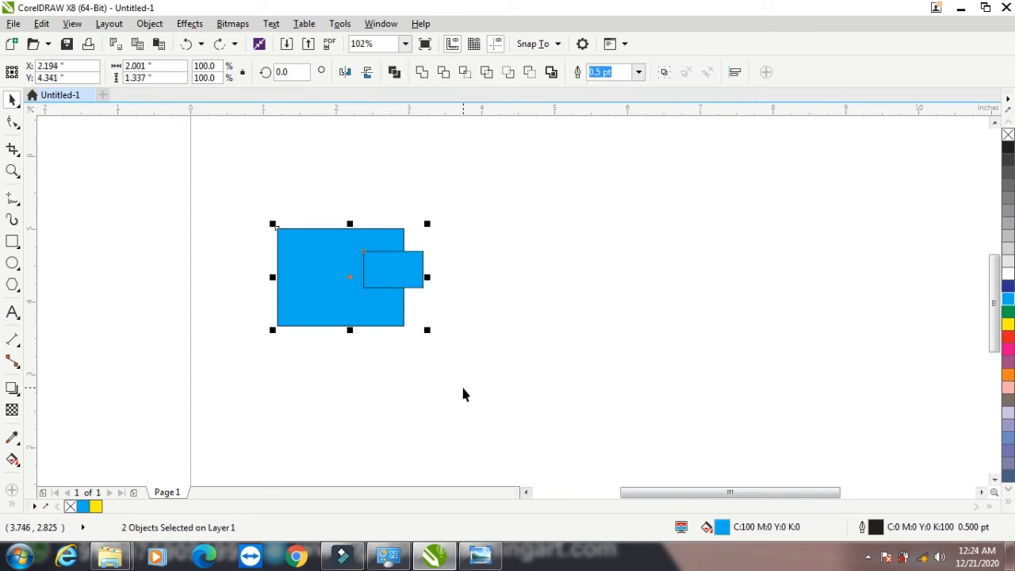
Intersect the two rectangles, move the small one aside to check the overlap piece, and undo both changes
left_click(464, 72)
left_click(466, 236)
left_click_drag(425, 279, 537, 278)
left_click(313, 316)
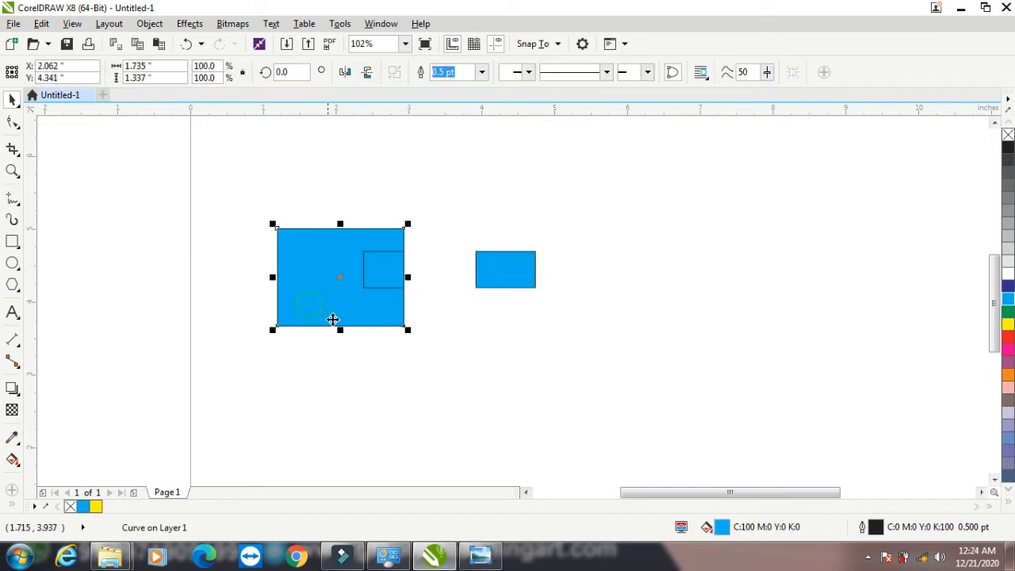
left_click(376, 266)
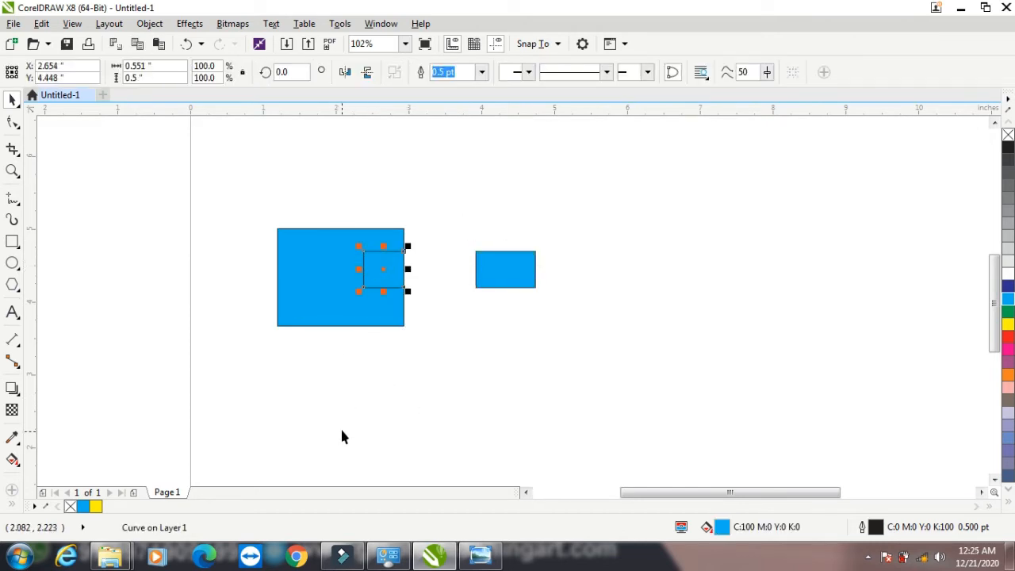
key("ctrl+z")
key("ctrl+z")
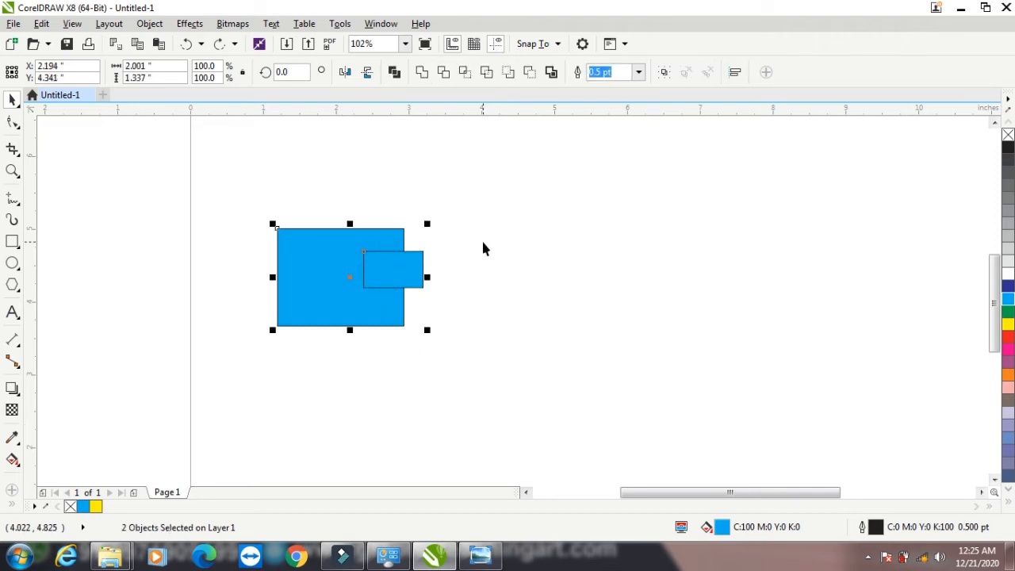
Intersect the two rectangles again and bring the resulting overlap piece to the front of the page
left_click(464, 72)
left_click(475, 257)
left_click_drag(324, 201, 412, 335)
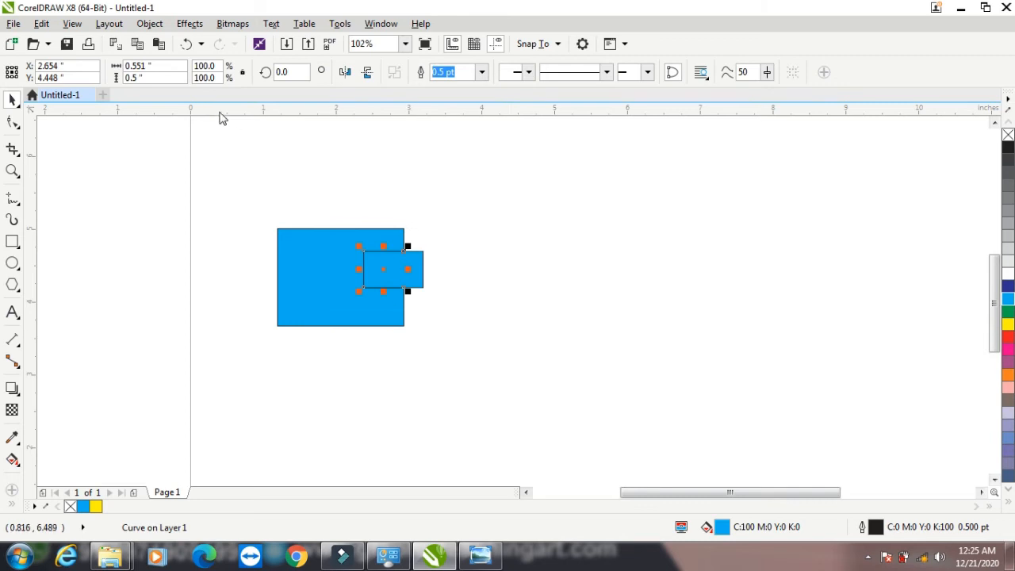
left_click(149, 24)
mouse_move(289, 209)
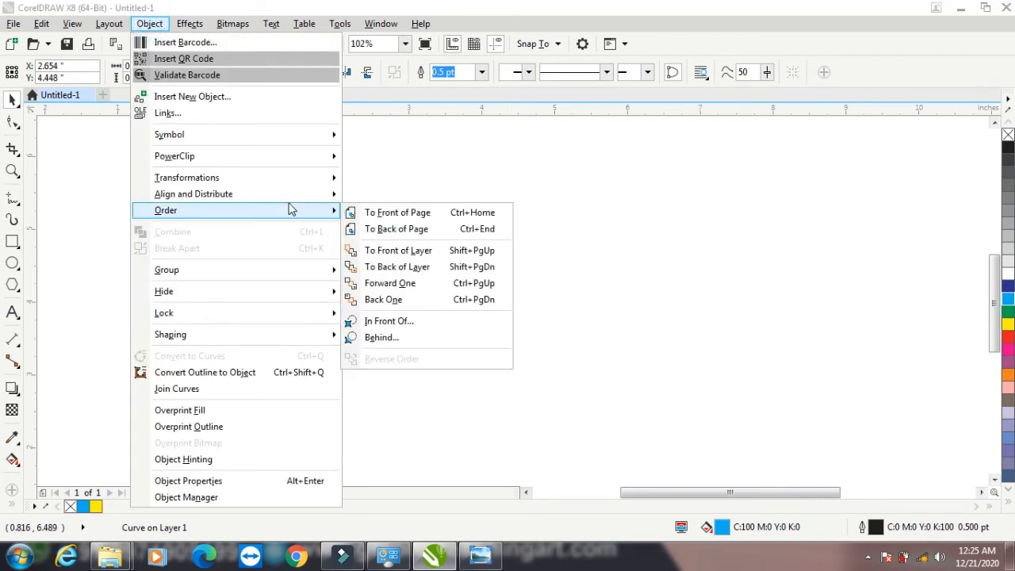
left_click(374, 212)
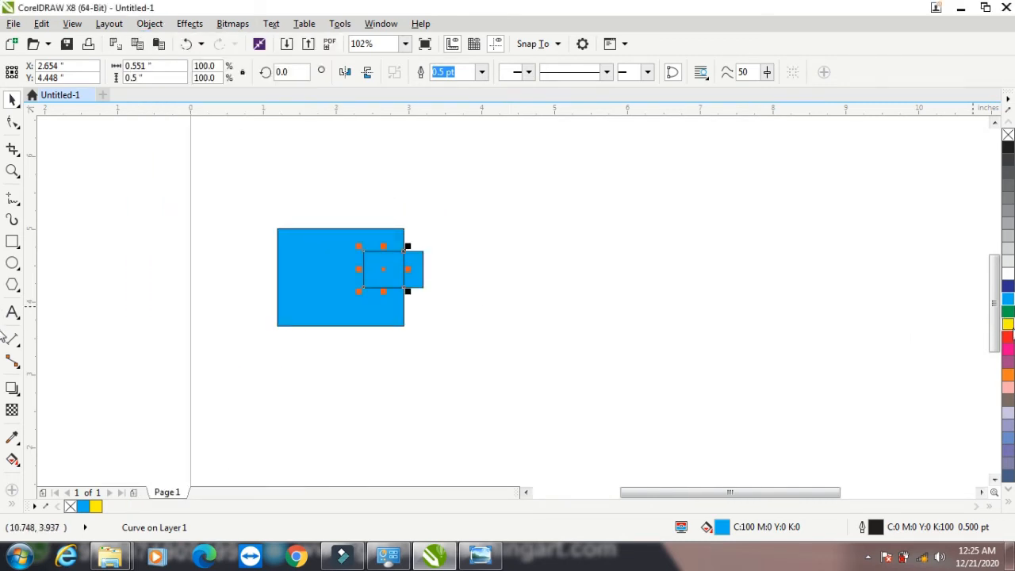
Fill the overlap piece with yellow and the large rectangle with magenta
left_click(1008, 324)
left_click(471, 263)
left_click(299, 266)
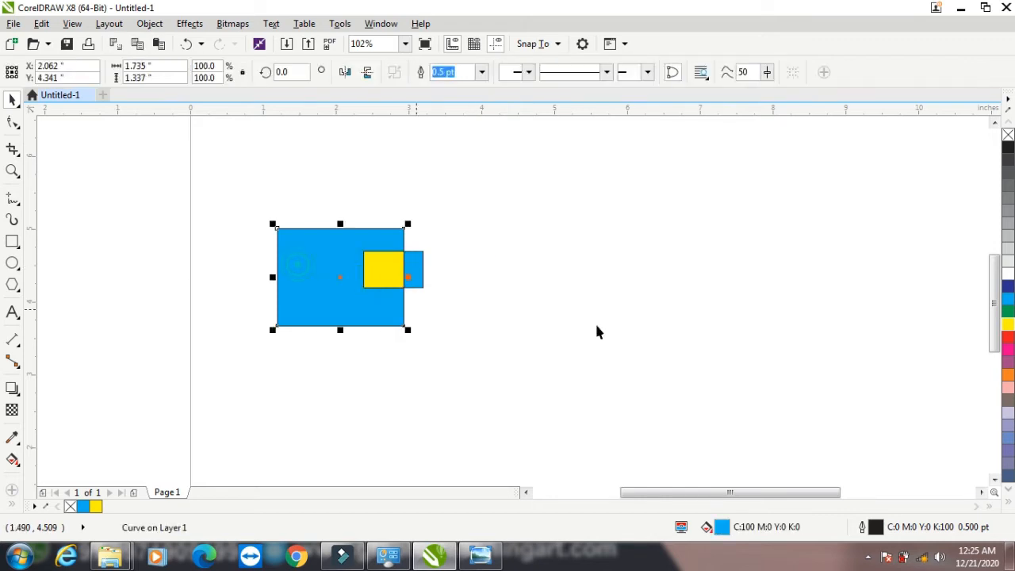
left_click(1008, 349)
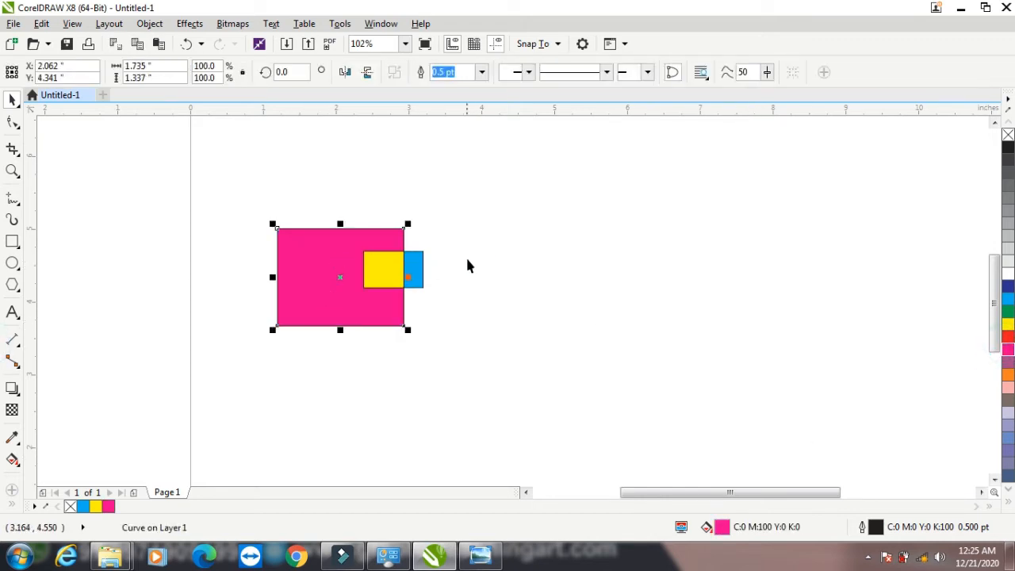
left_click(338, 385)
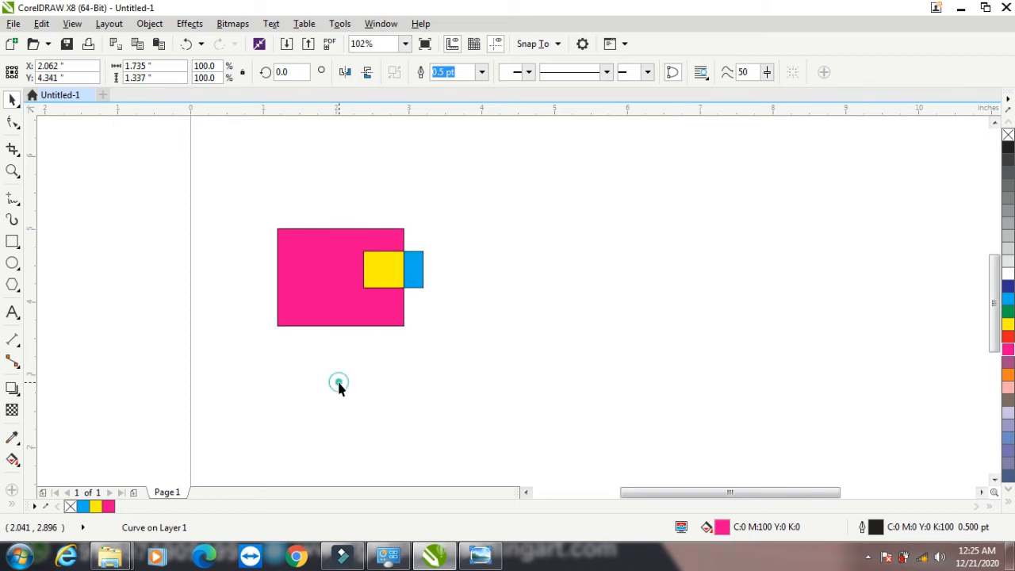
Select all three coloured shapes and delete them from the page
left_click(417, 273)
left_click_drag(235, 180, 554, 362)
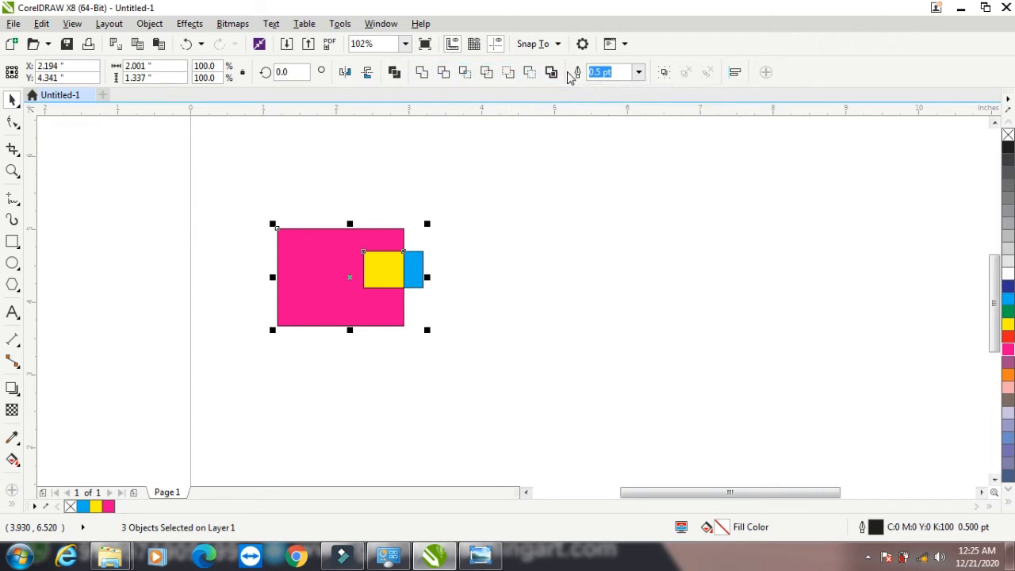
left_click(512, 294)
left_click_drag(258, 199, 548, 392)
key("Delete")
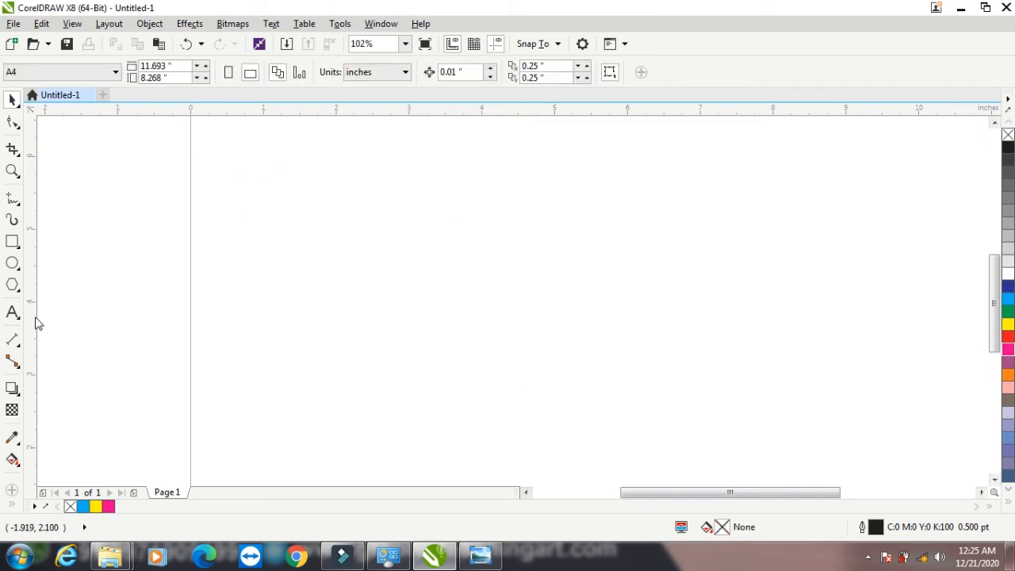
Draw a circle about 2.47 inches in diameter with a concentric circle about 0.45 inches in diameter inside it
left_click(12, 263)
left_click_drag(292, 201, 404, 309)
left_click(11, 100)
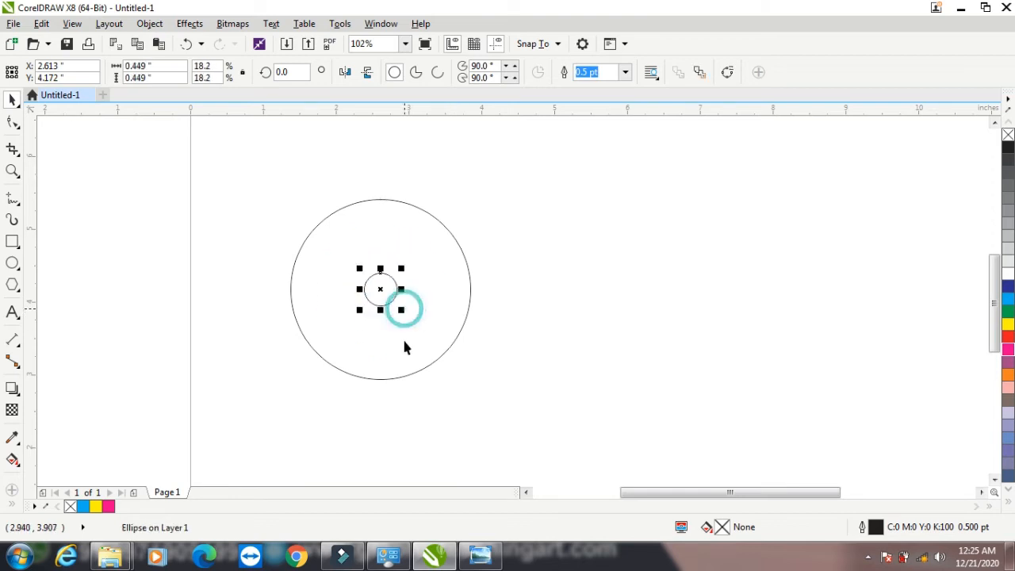
Place a duplicate of the two concentric circles to the right and combine the original pair into one curve
left_click_drag(256, 187, 518, 404)
left_click_drag(411, 258, 671, 265)
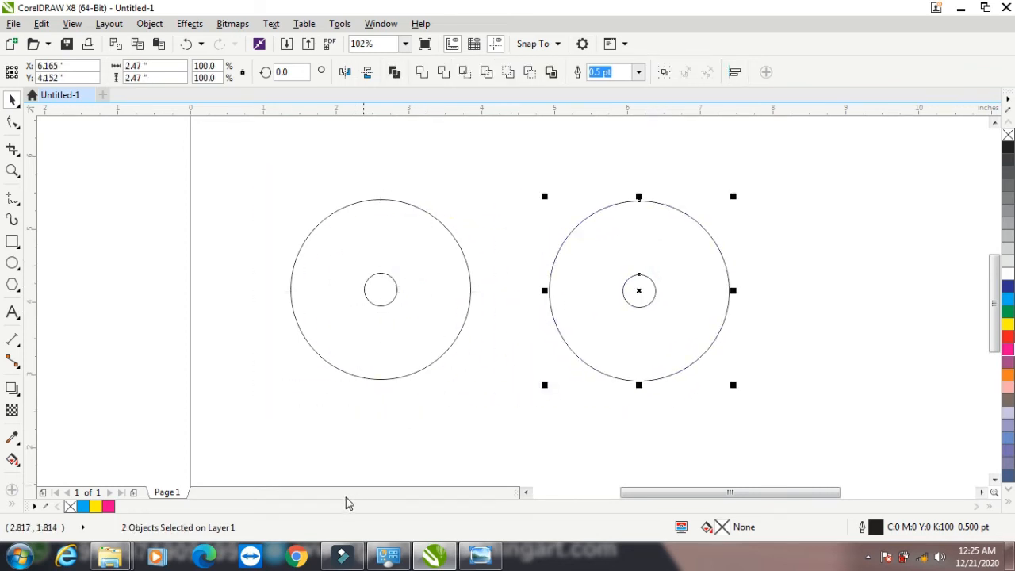
left_click_drag(261, 163, 495, 413)
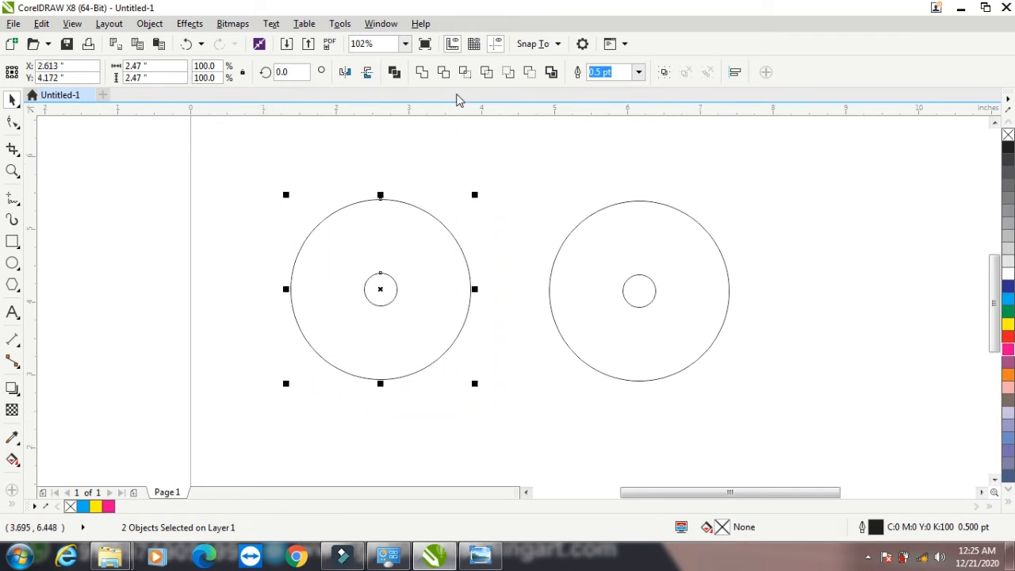
left_click(391, 73)
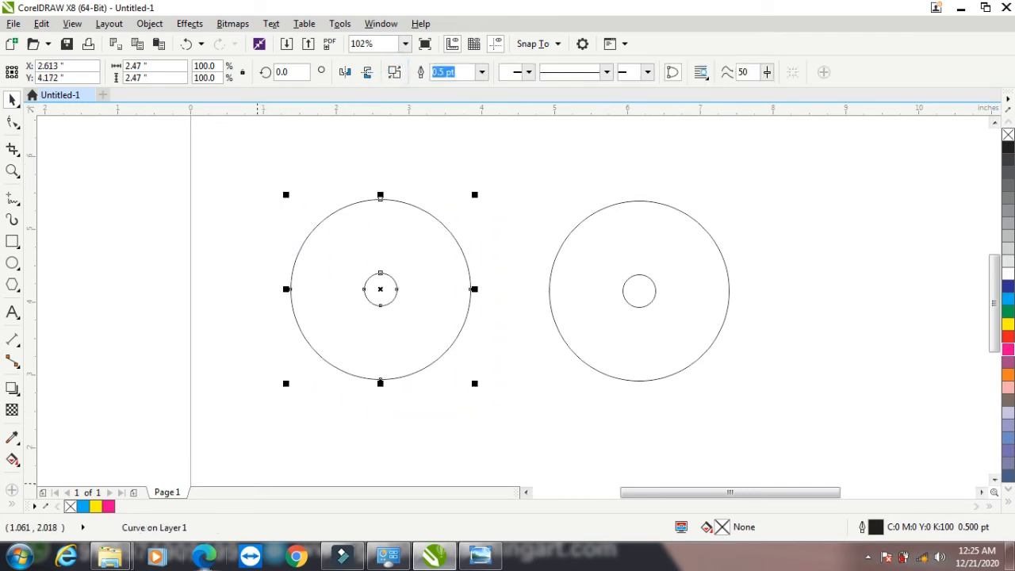
Trim the duplicated large circle with its inner circle and move the inner circle out to the far right
left_click_drag(526, 167, 755, 415)
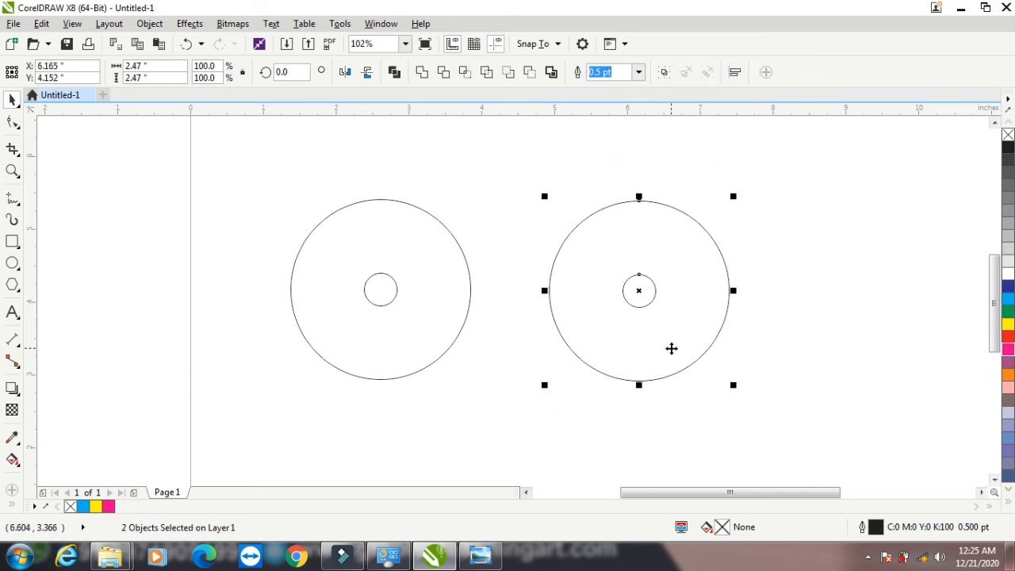
left_click(442, 73)
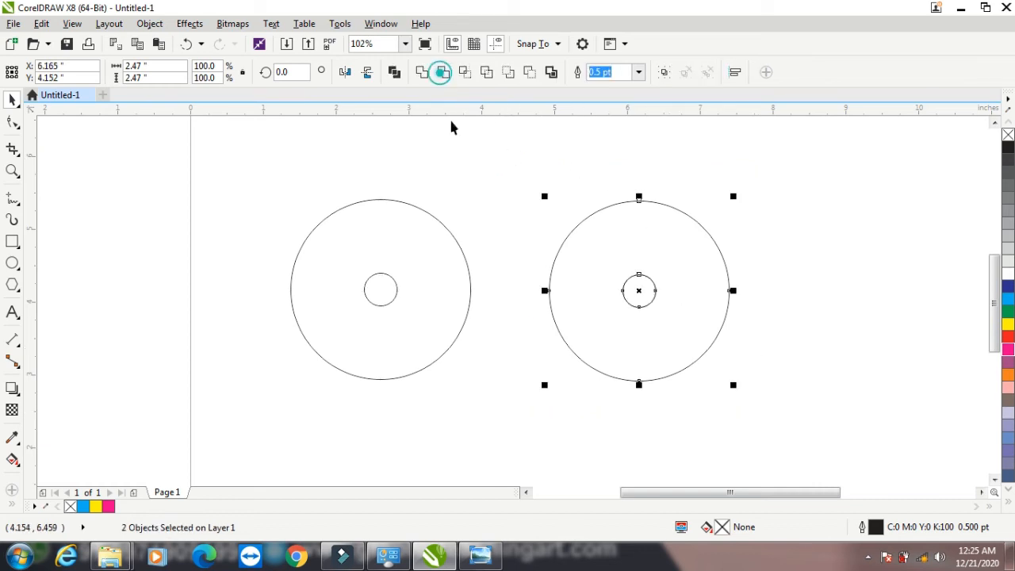
left_click(526, 170)
left_click_drag(639, 290, 864, 254)
left_click(624, 245)
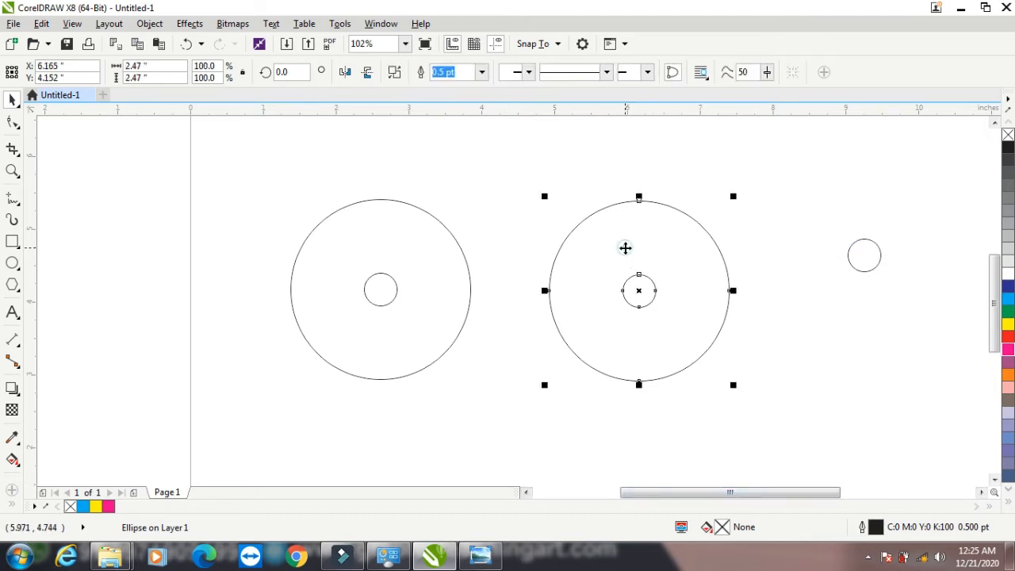
Fill both the combined ring and the trimmed ring with cyan
left_click(365, 288)
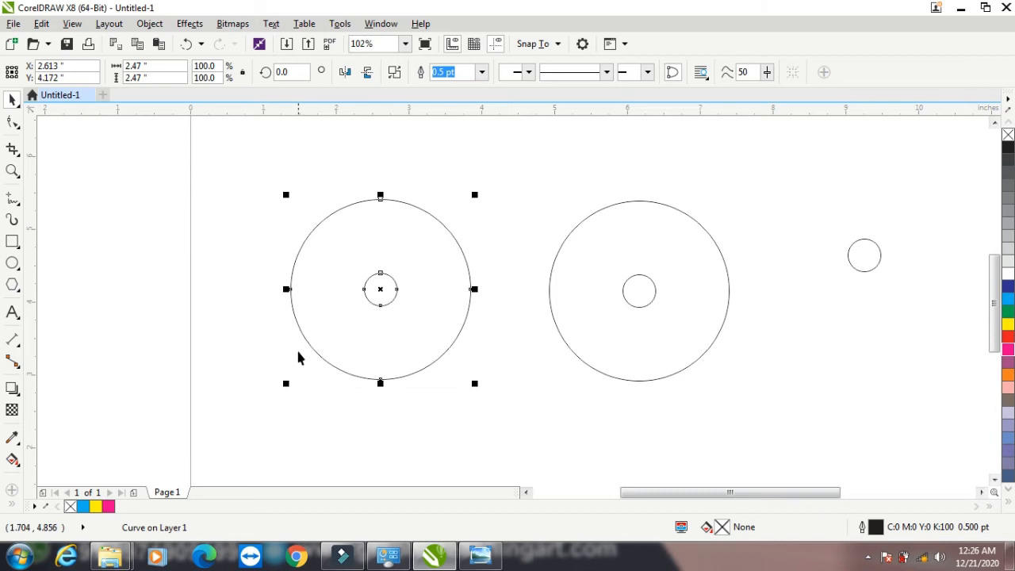
left_click(1008, 299)
left_click(577, 228)
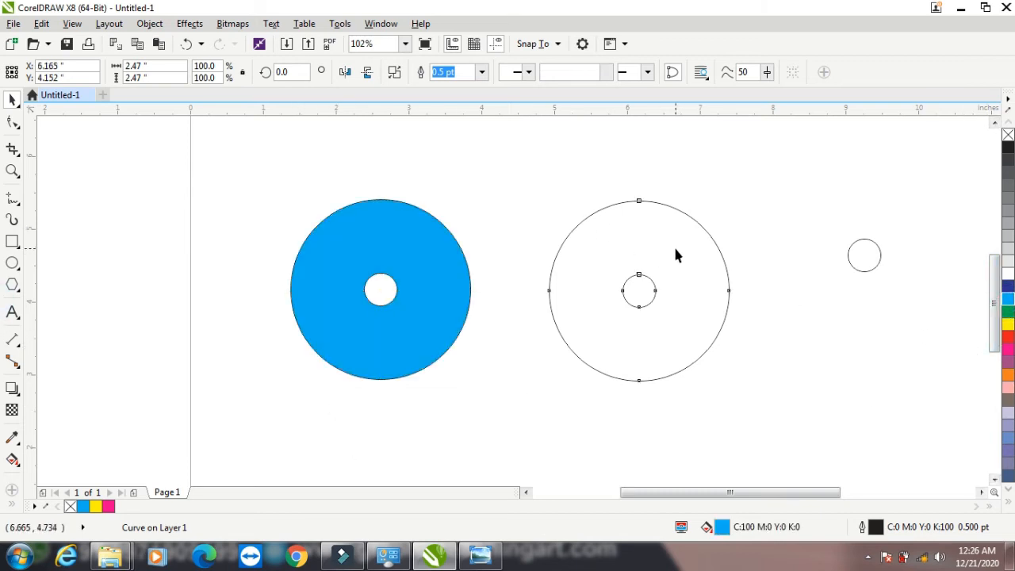
left_click(1009, 298)
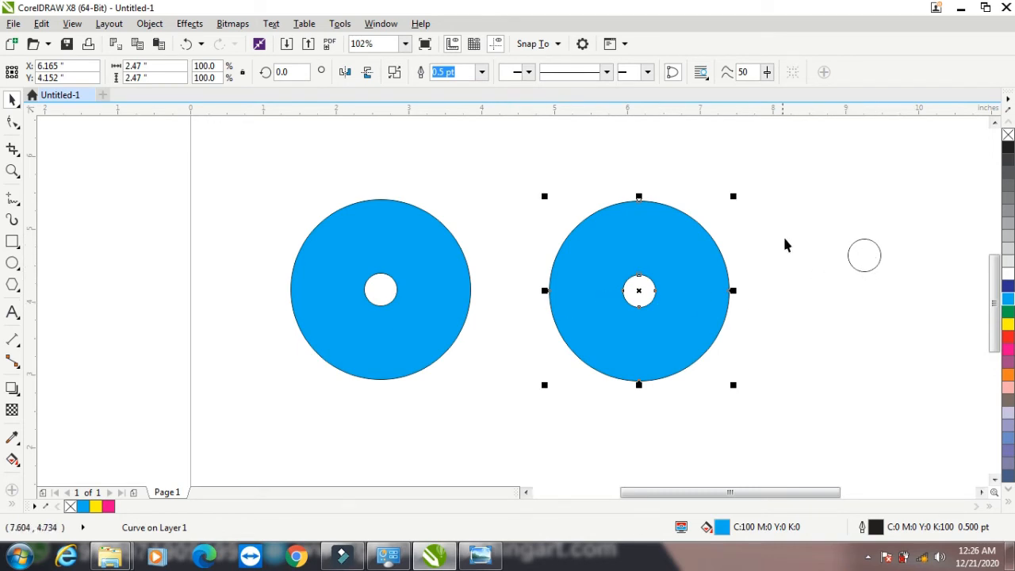
Centre the small circle inside the cyan trimmed ring and enlarge it concentrically to about 2.29 inches in diameter
left_click(858, 265)
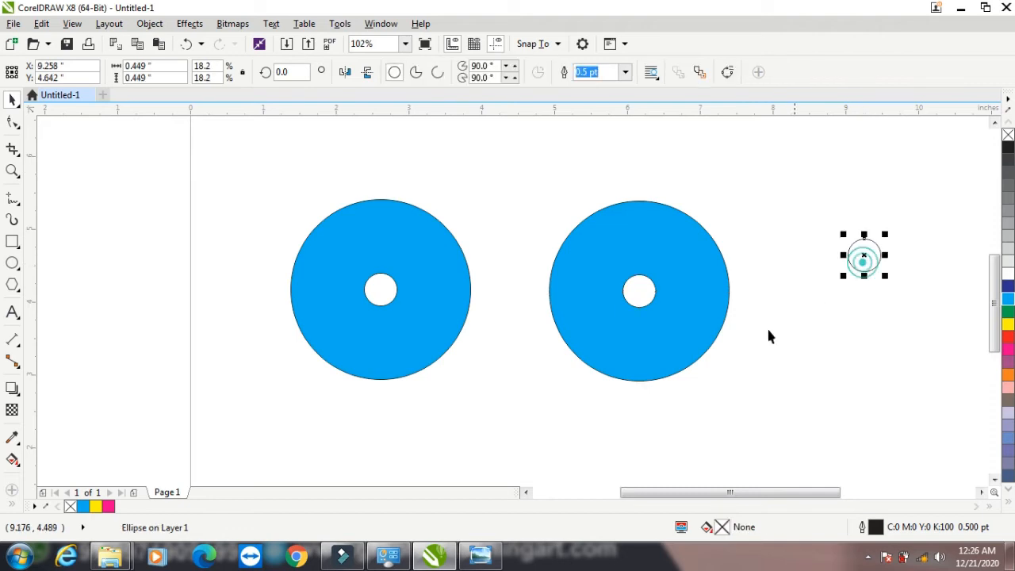
left_click(646, 265, "shift")
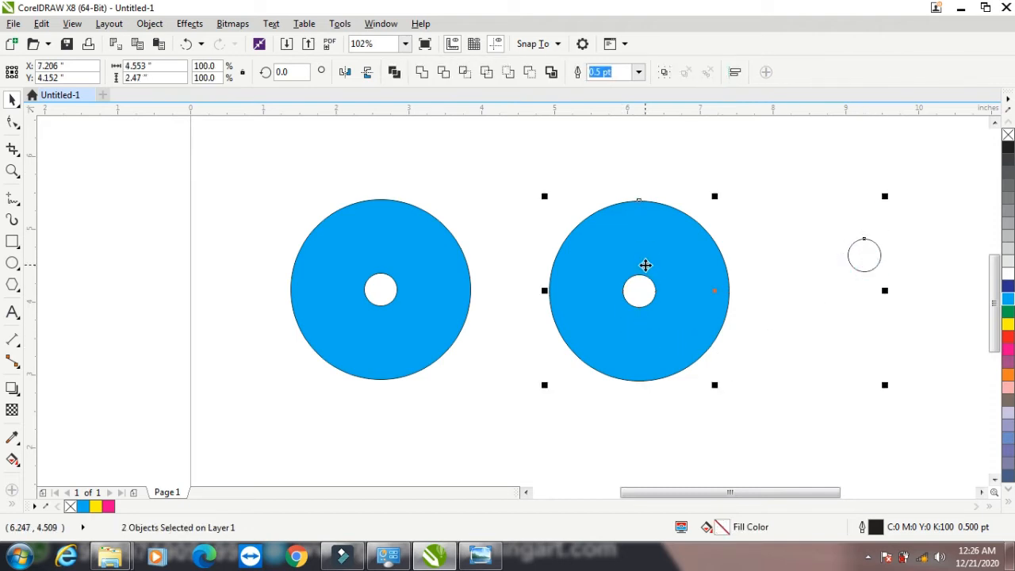
key("c")
key("e")
left_click(832, 232)
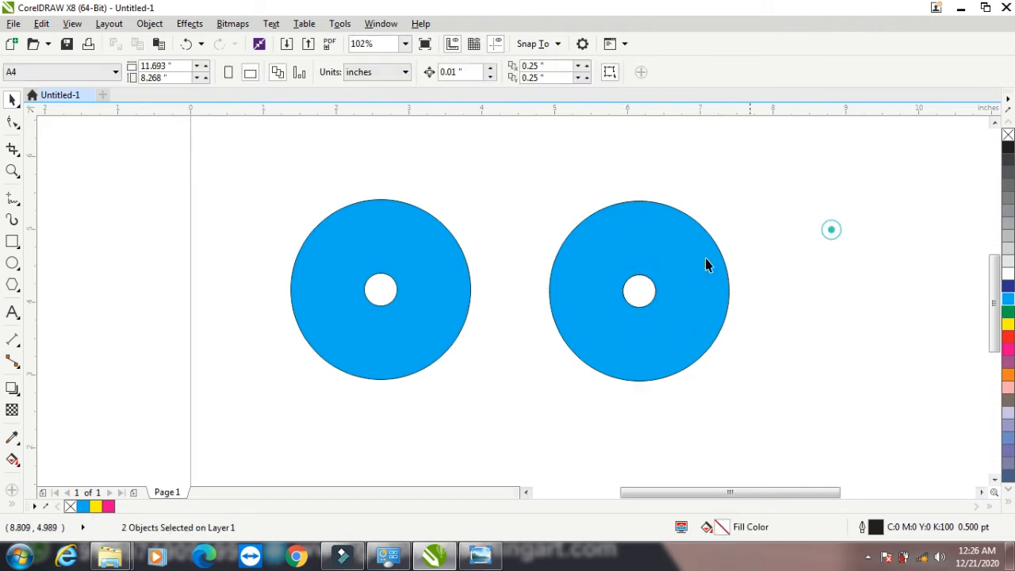
left_click(635, 296)
left_click_drag(657, 308, 727, 399)
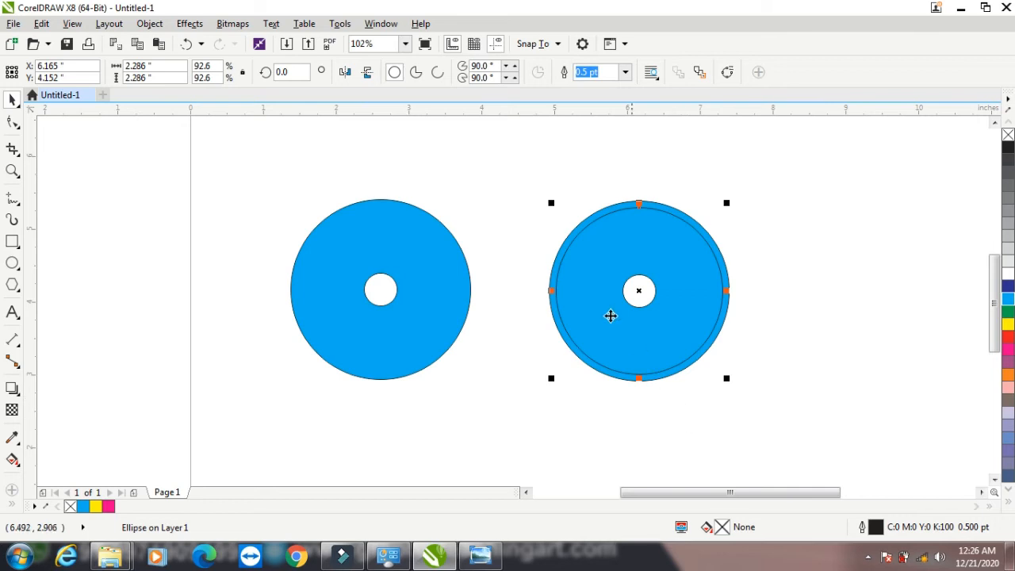
Trim the second cyan ring with the enlarged circle and move that circle out to the far right
left_click_drag(528, 171, 757, 417)
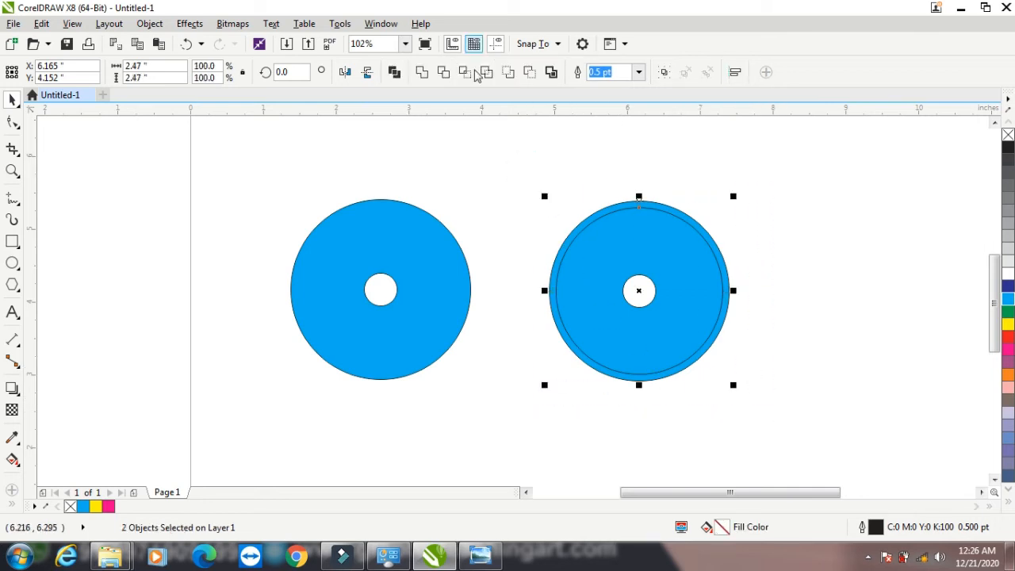
left_click(445, 72)
left_click(607, 173)
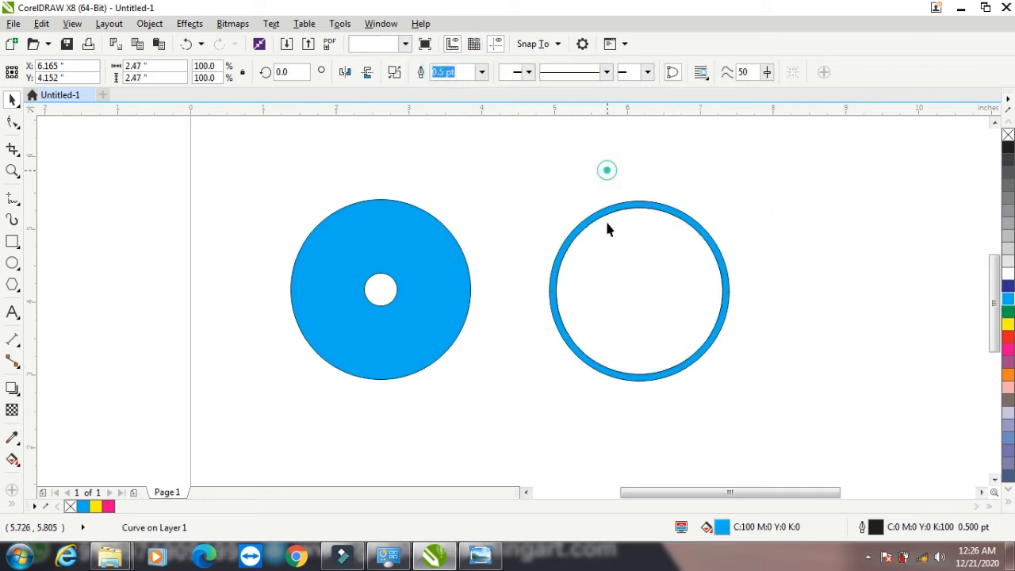
left_click(616, 263)
left_click_drag(616, 268, 822, 245)
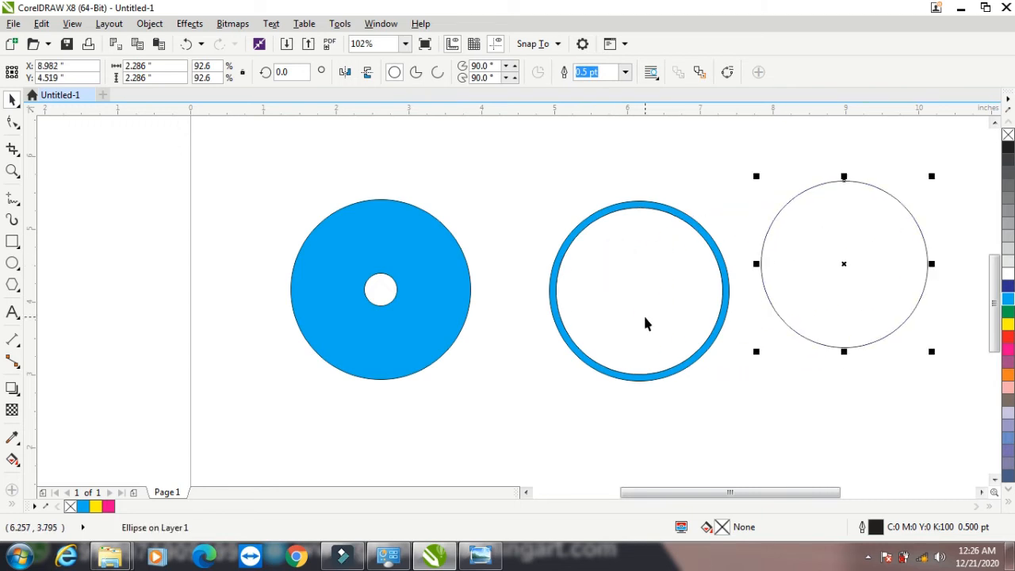
Duplicate the thin cyan ring concentrically at about 86.8% scale and repeat the duplication eight times to form nested rings
left_click(661, 209)
left_click_drag(732, 384, 721, 373)
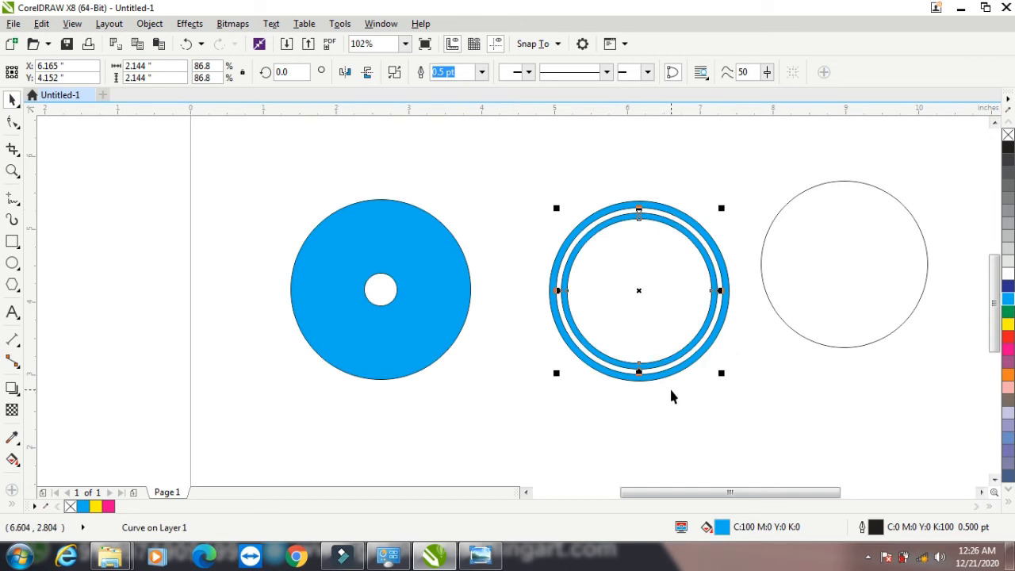
key("ctrl+r")
key("ctrl+r")
key("ctrl+r")
key("ctrl+r")
key("ctrl+r")
key("ctrl+r")
key("ctrl+r")
key("ctrl+r")
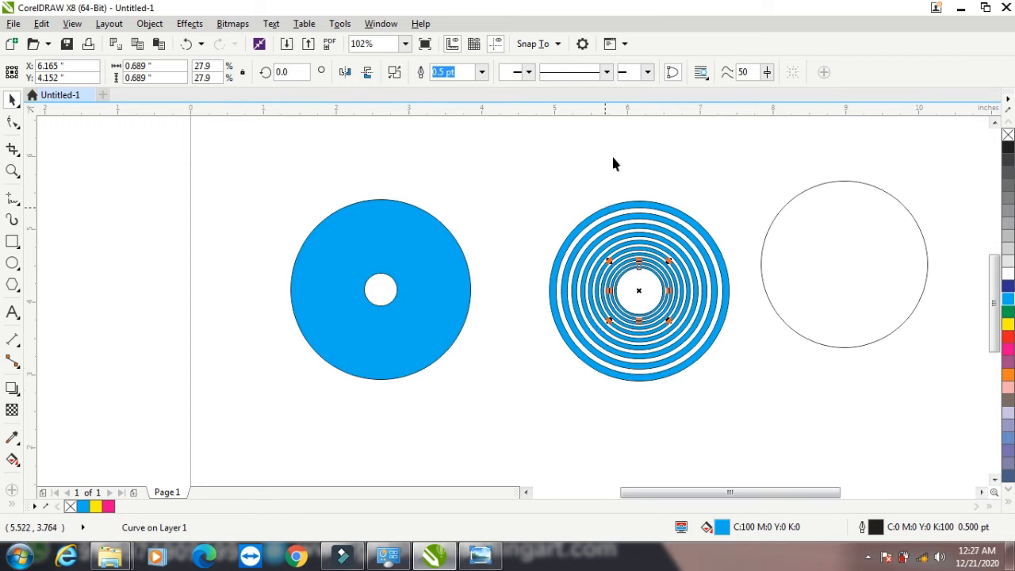
Align the nested rings in turn by their bottoms, tops, centres, right edges and left edges, and delete them all
left_click_drag(524, 193, 747, 389)
key("b")
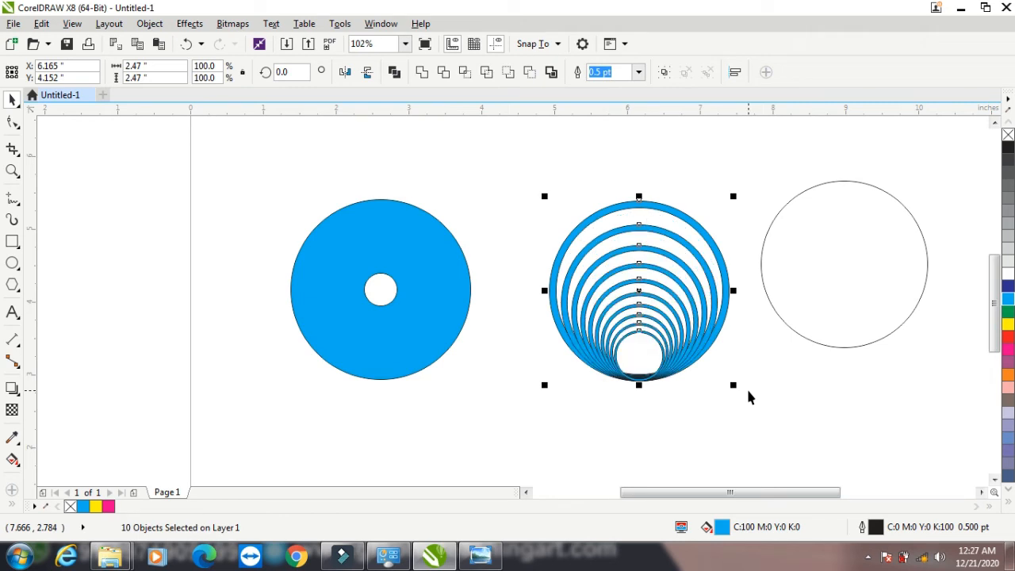
key("t")
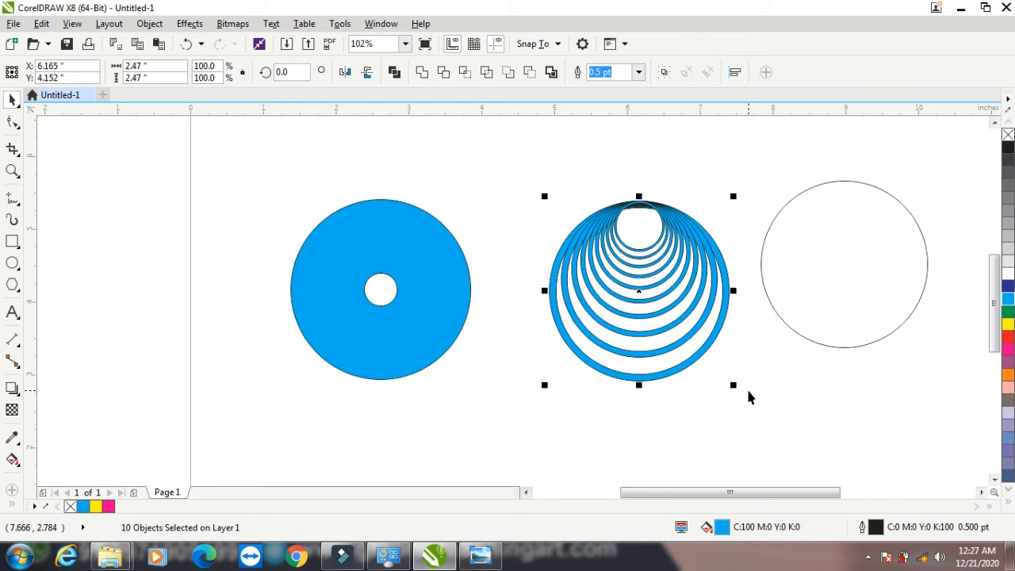
key("e")
key("c")
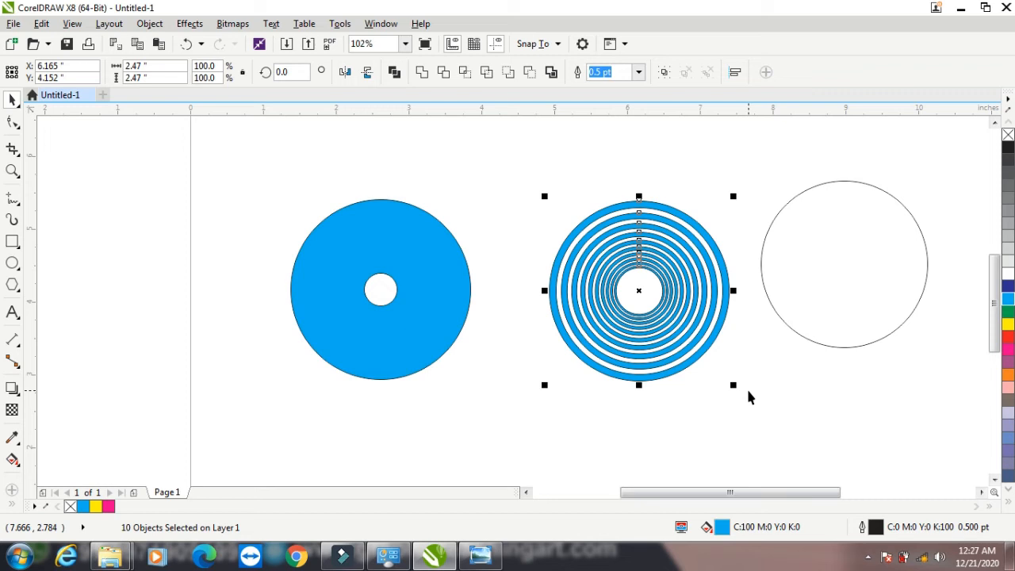
key("r")
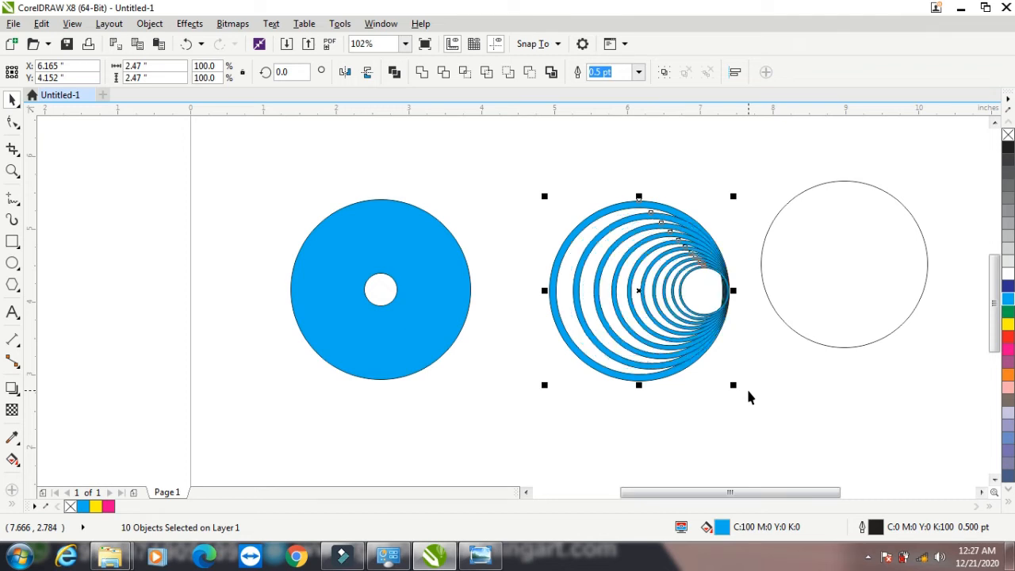
key("l")
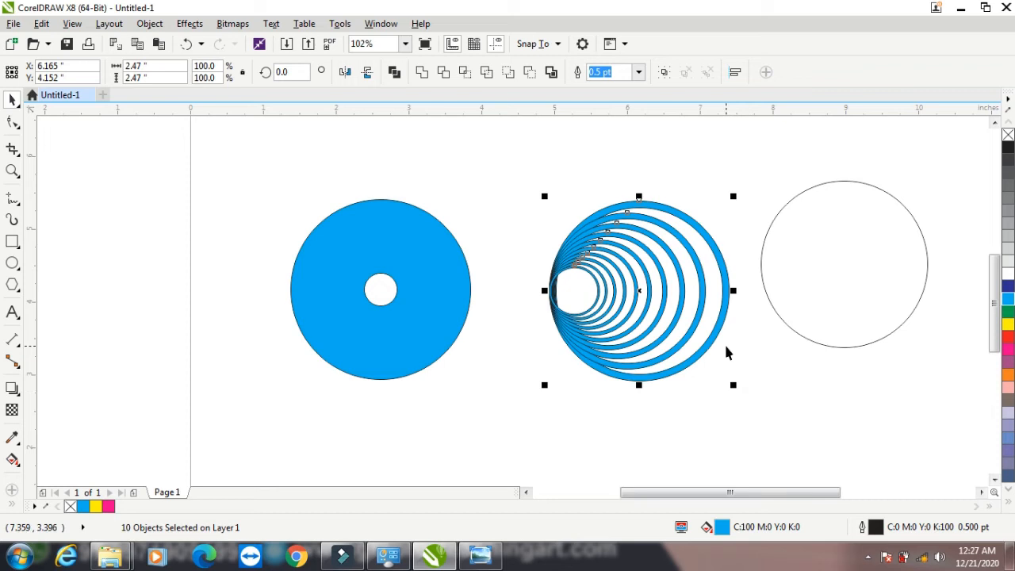
key("Delete")
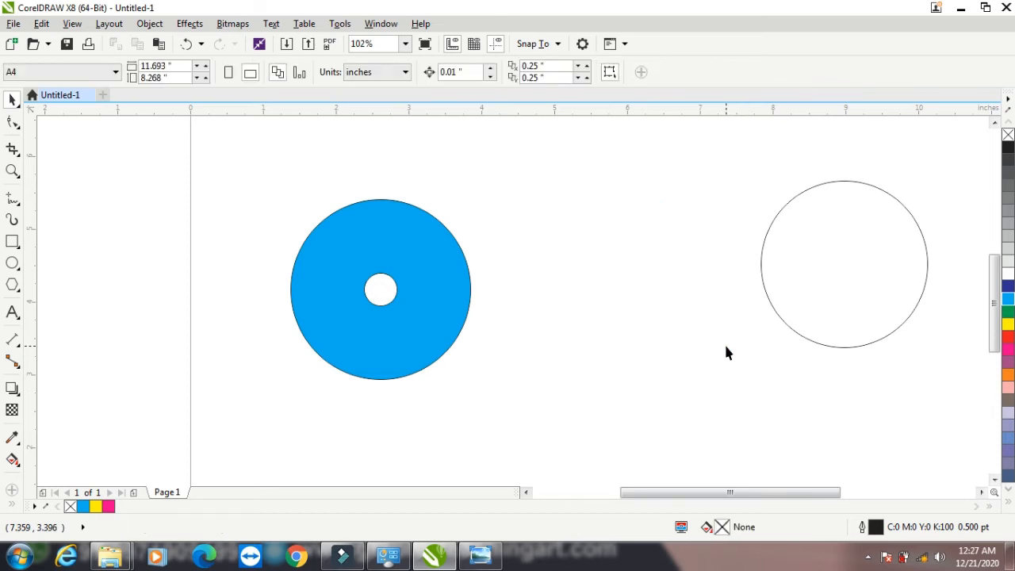
Draw a vertical rectangle about 0.16 by 2.06 inches and move it over the lower half of the cyan ring
left_click(12, 242)
left_click_drag(217, 215, 229, 365)
left_click(14, 99)
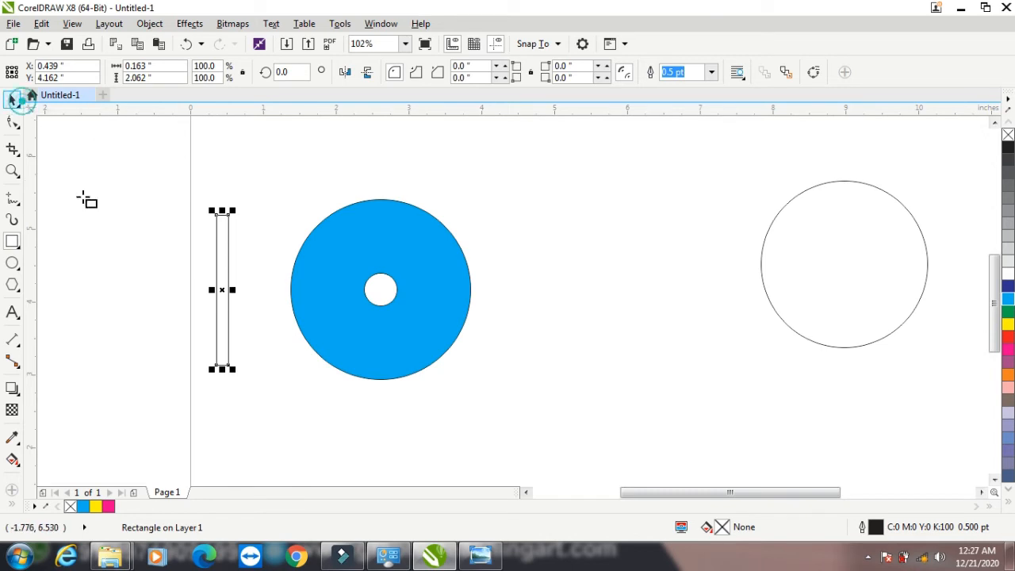
left_click(136, 180)
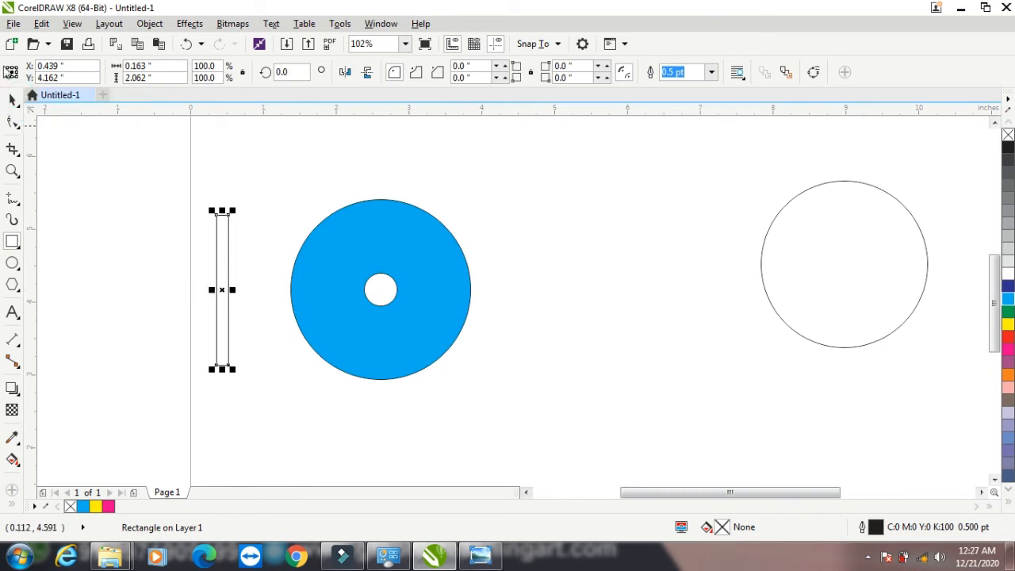
left_click(12, 99)
left_click_drag(218, 284, 375, 359)
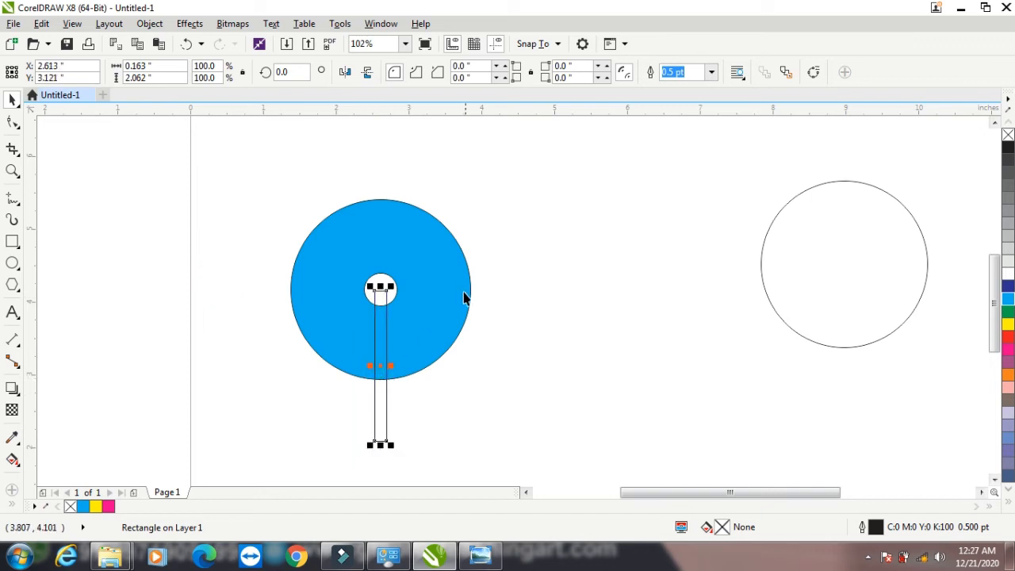
Try to trim the cyan ring with the rectangle and move the rectangle away from it
left_click(452, 273, "shift")
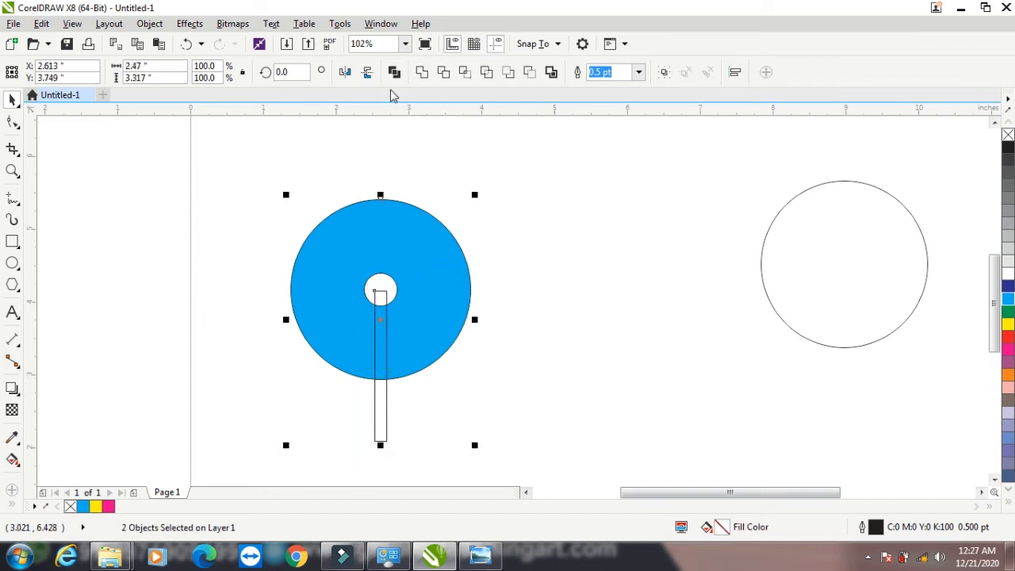
left_click(444, 75)
left_click(532, 211)
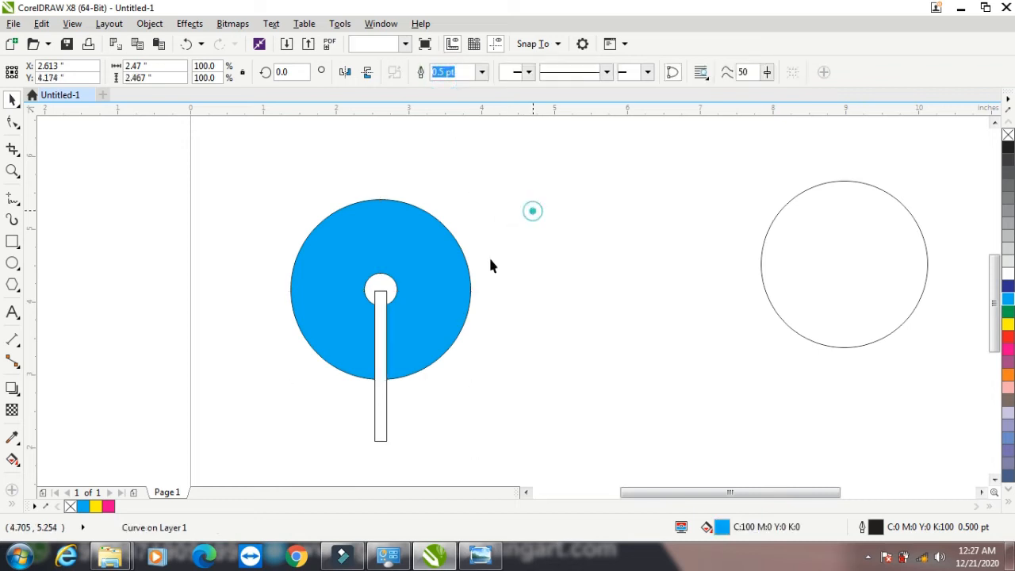
left_click_drag(383, 329, 607, 221)
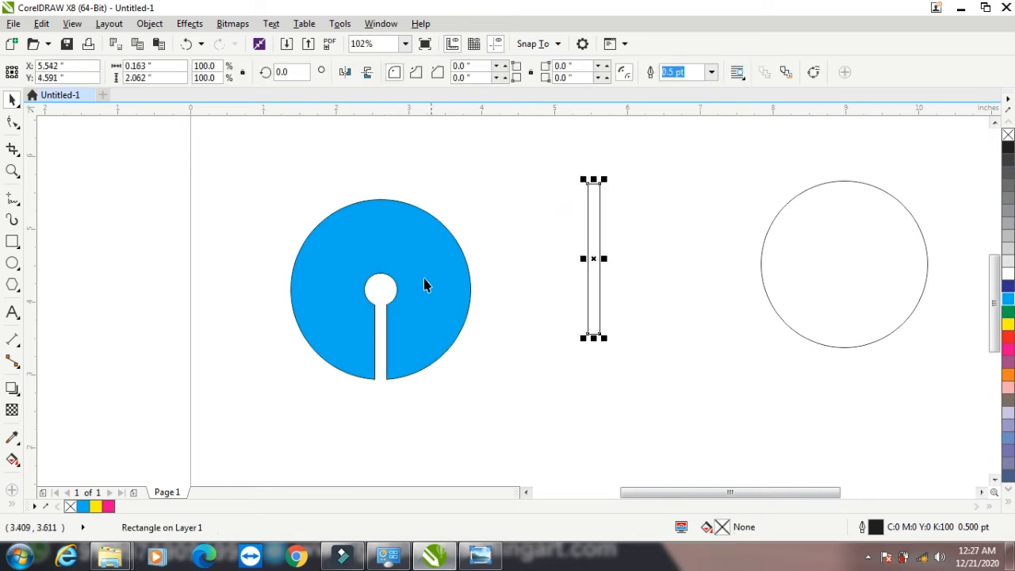
left_click(452, 325, "shift")
key("c")
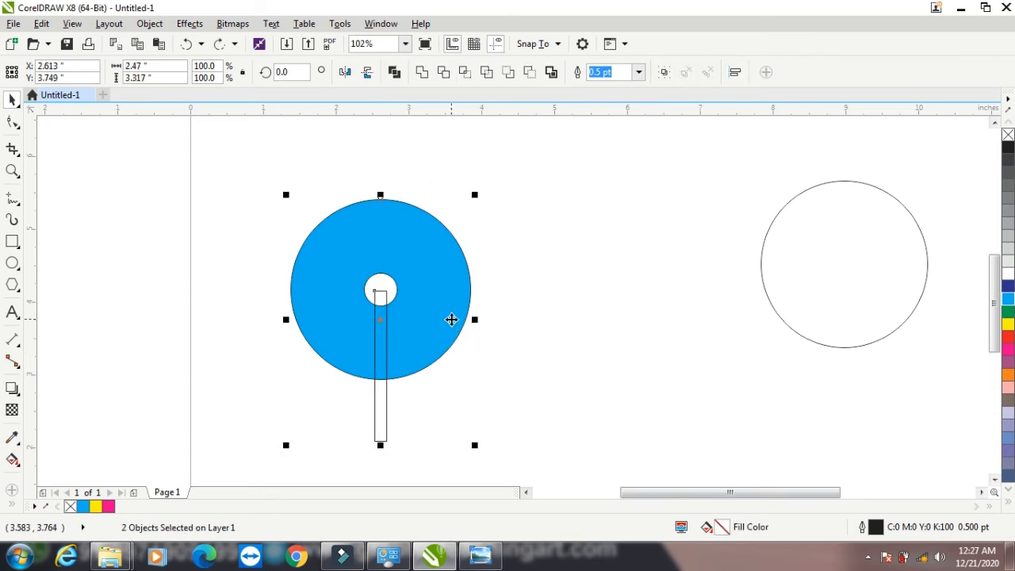
left_click(531, 249)
Stretch the rectangle to about 3.81 inches tall, centred vertically on the cyan ring, and trim the ring with it
left_click(375, 403)
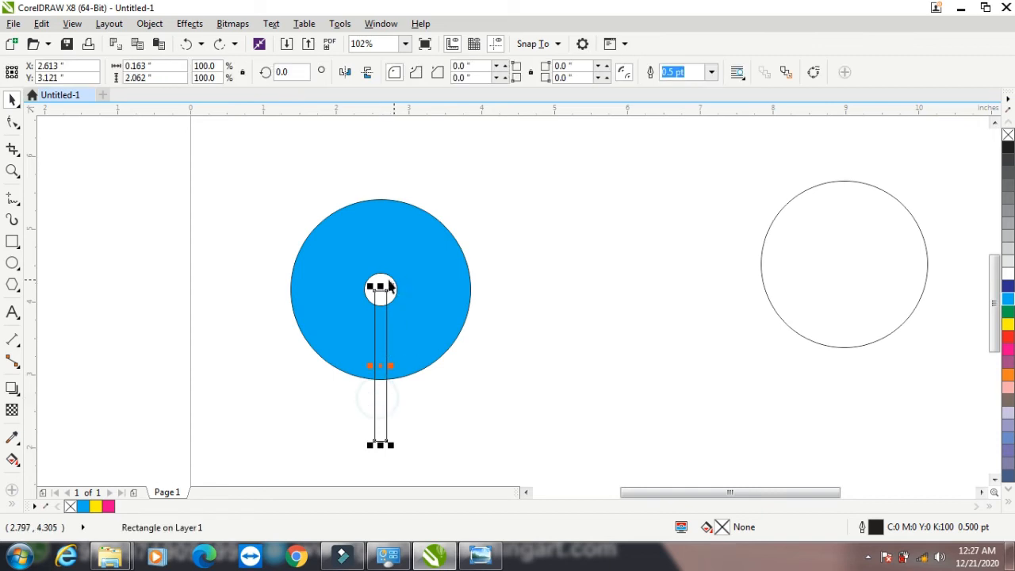
left_click_drag(381, 291, 398, 161)
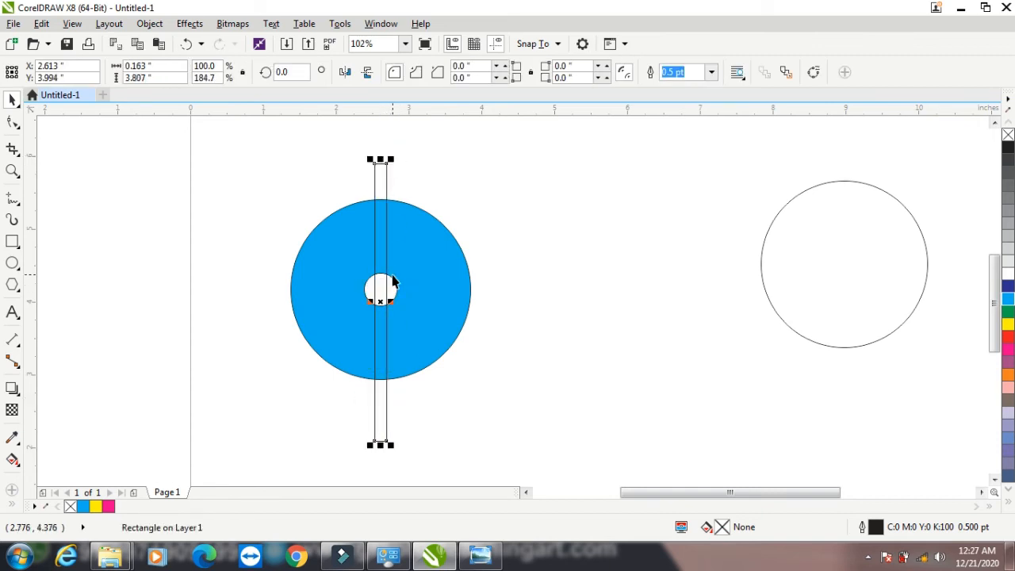
left_click(424, 280, "shift")
key("e")
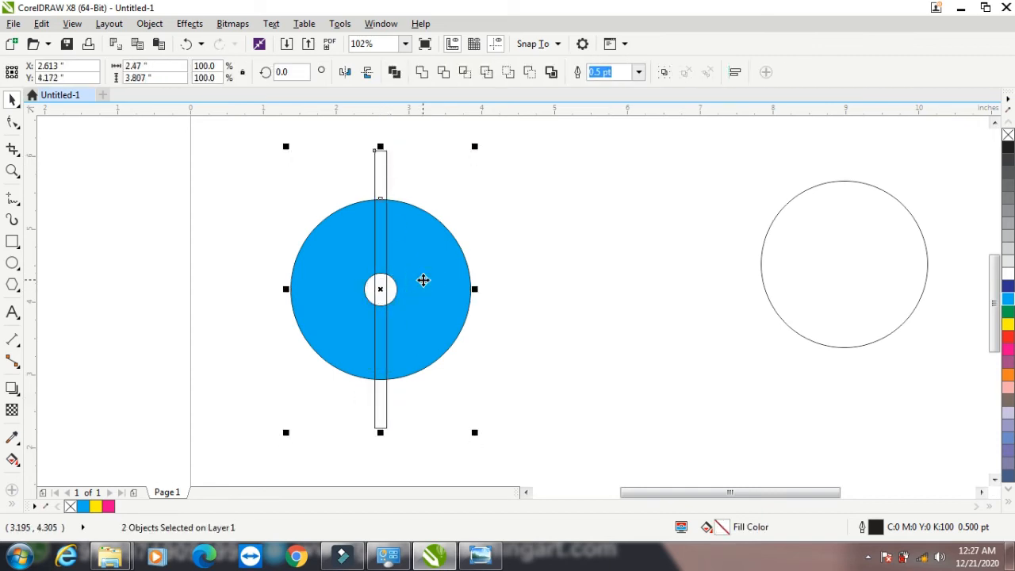
left_click(459, 73)
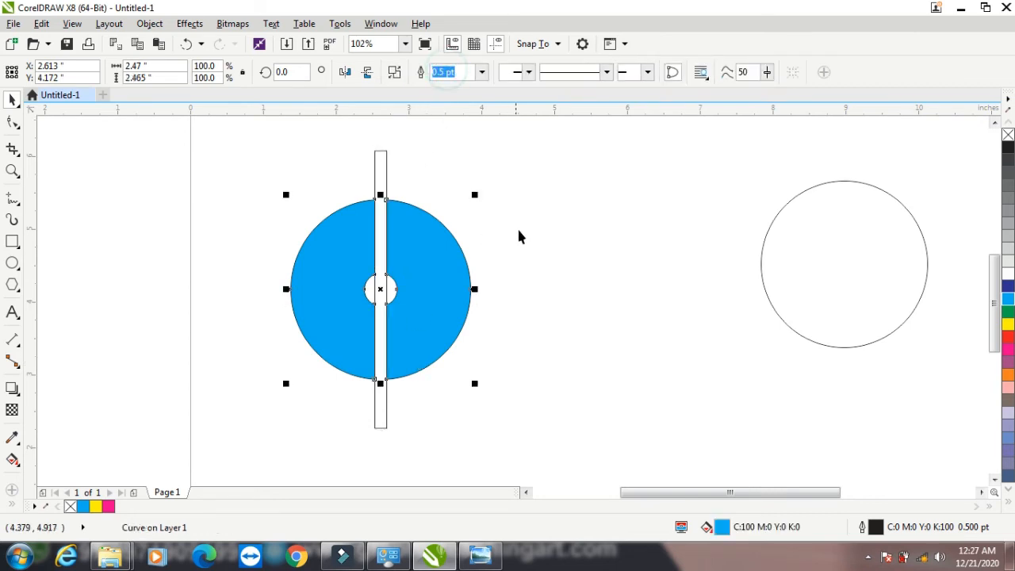
Try rotation angles of 120 and 180 degrees on the narrow rectangle over the ring
left_click(381, 180)
double_click(303, 72)
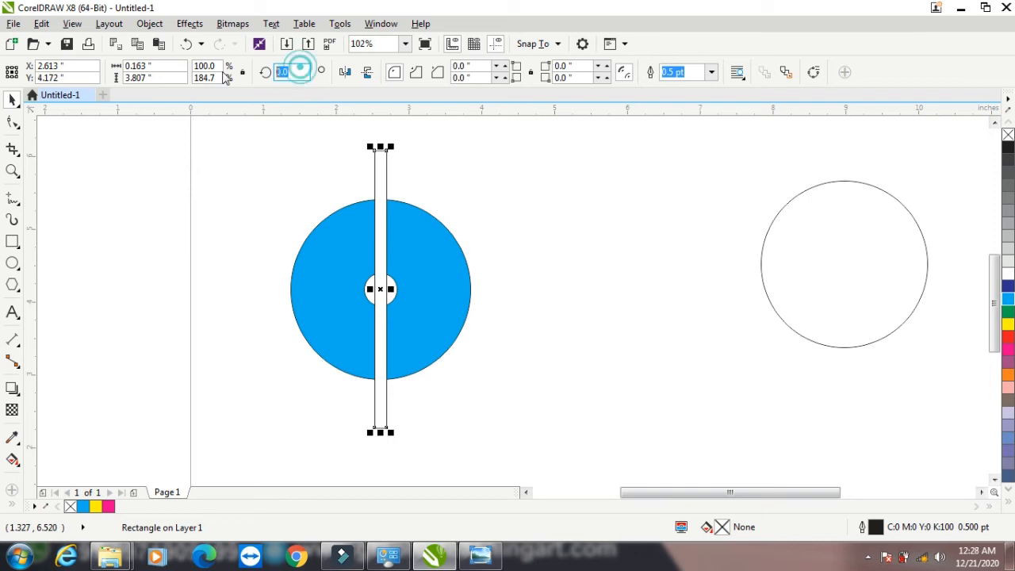
type("12")
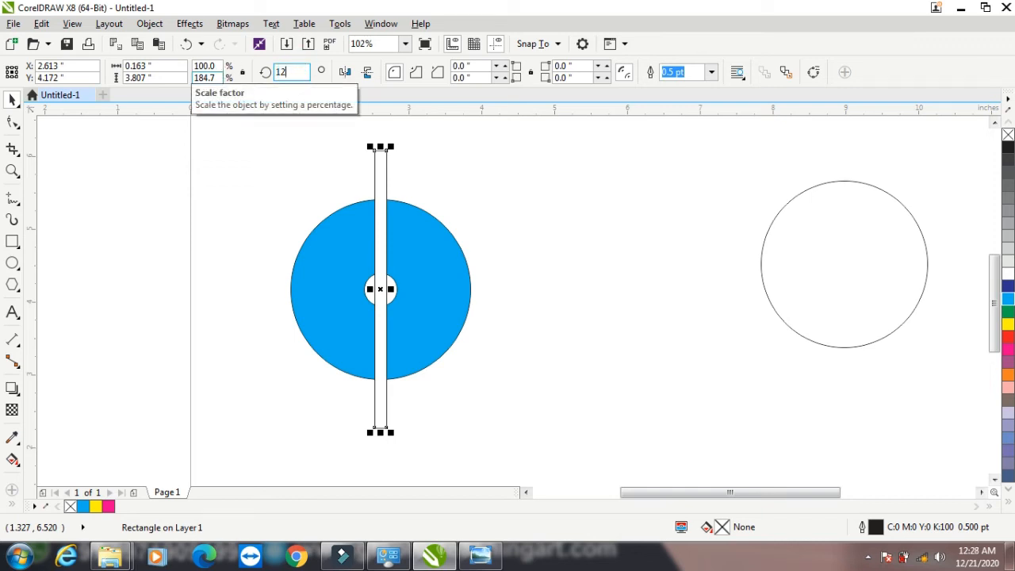
type("0")
key("Return")
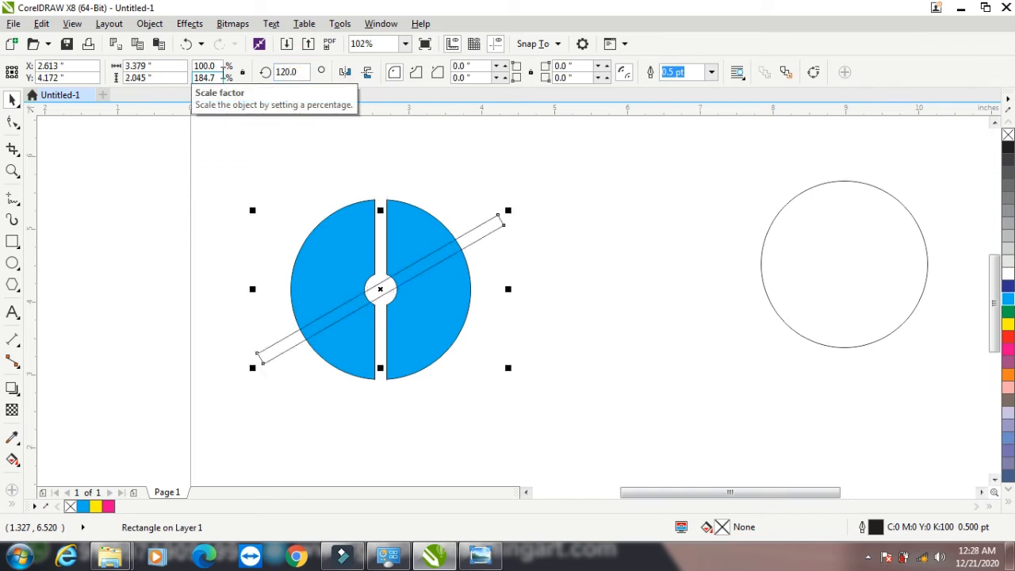
double_click(300, 72)
type("180")
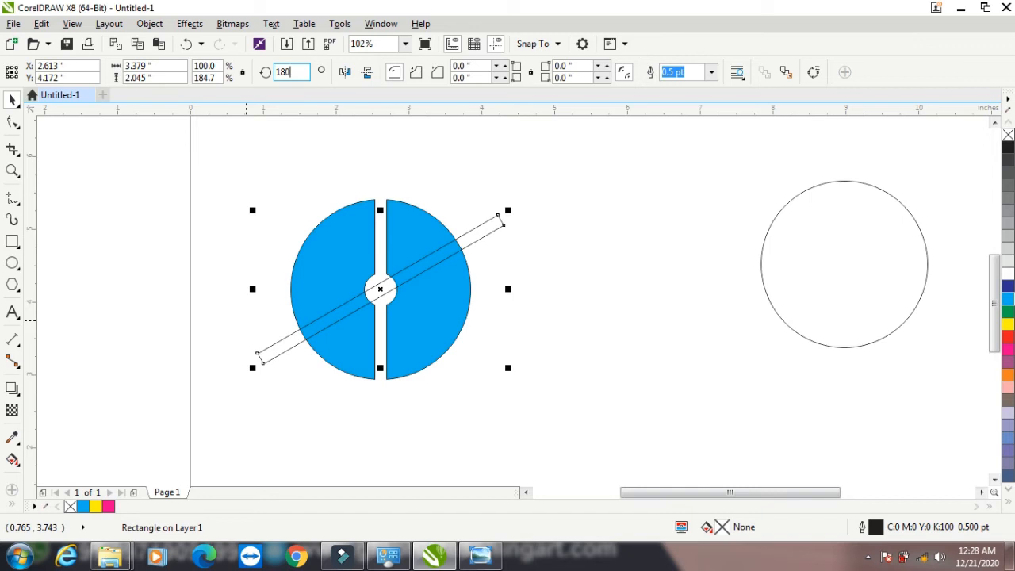
key("Return")
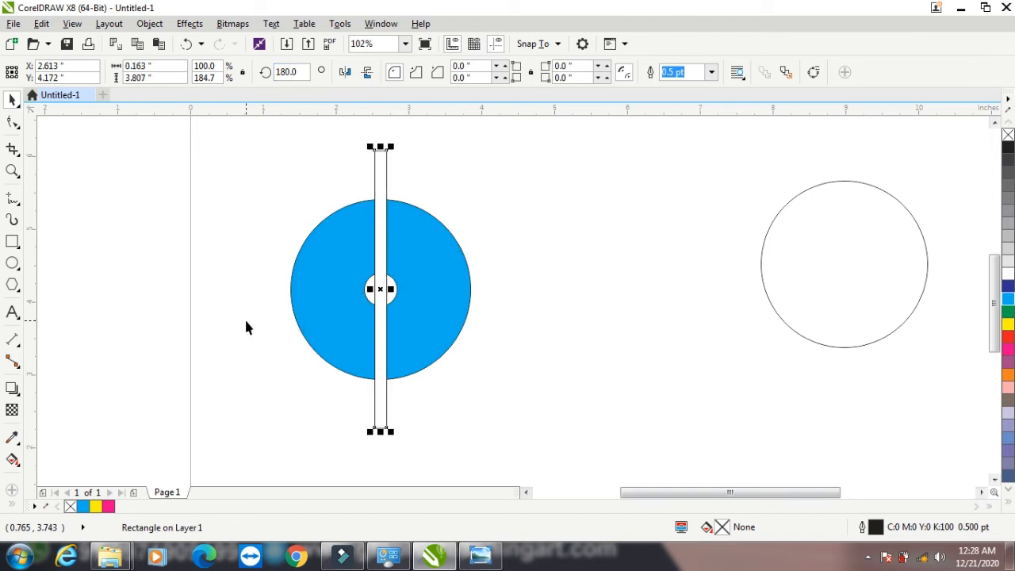
Set the narrow rectangle's rotation angle to 90 degrees so it crosses the ring horizontally
double_click(301, 71)
type("9")
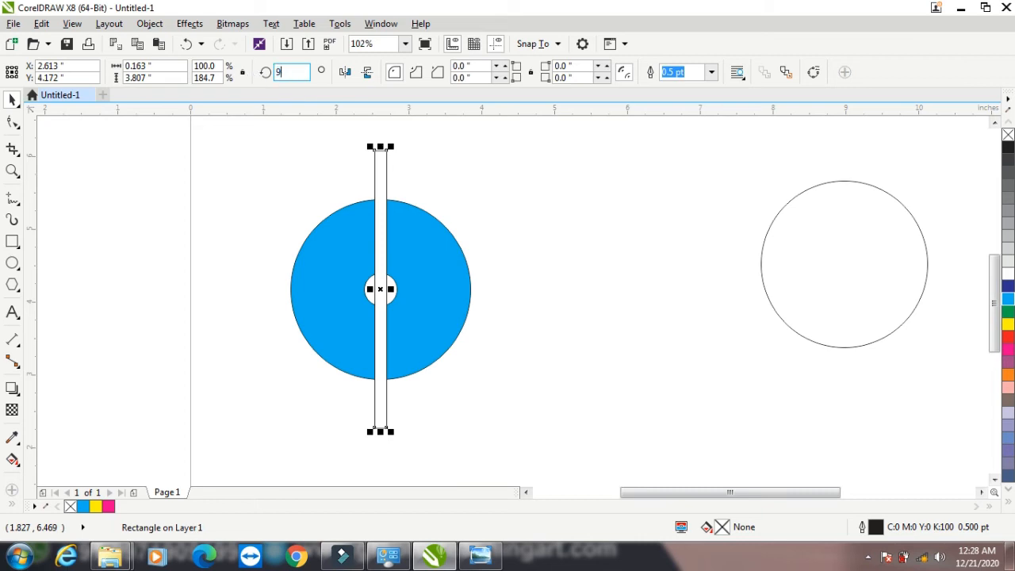
type("0")
key("Return")
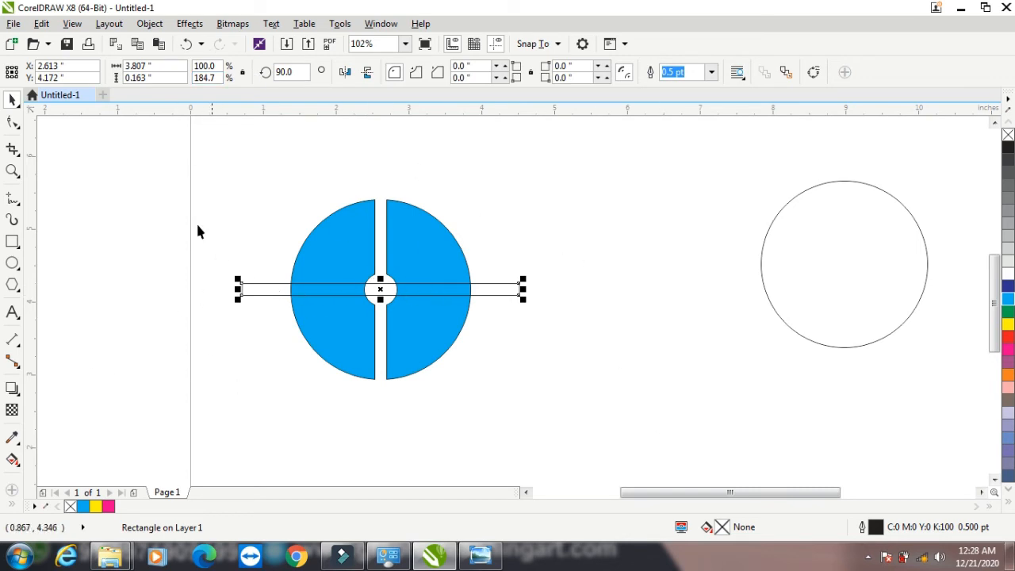
Trim the split cyan ring with the horizontal rectangle and move the rectangle out below the unfilled circle
left_click_drag(185, 177, 568, 402)
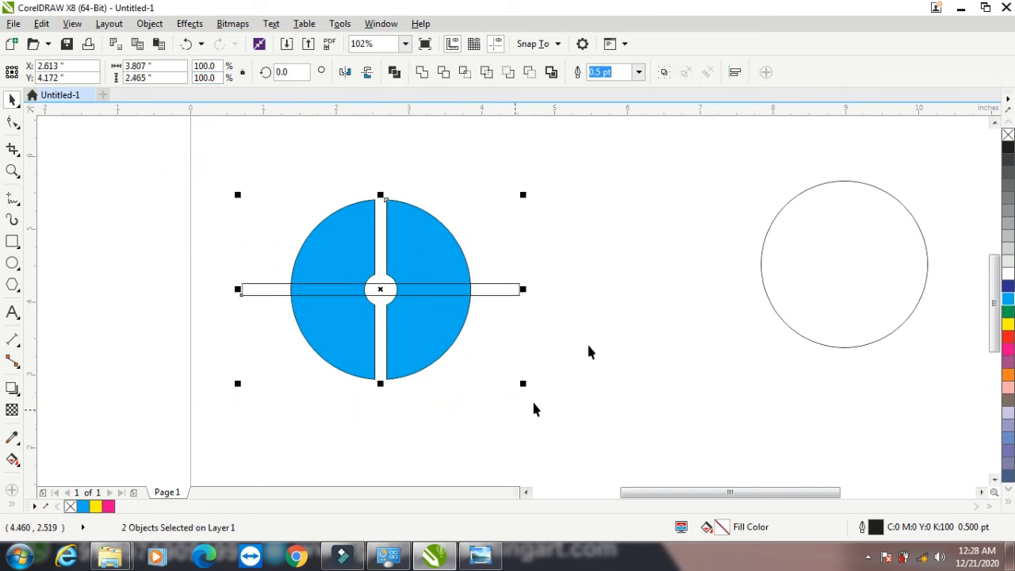
left_click(446, 77)
left_click(600, 190)
left_click_drag(499, 292, 817, 369)
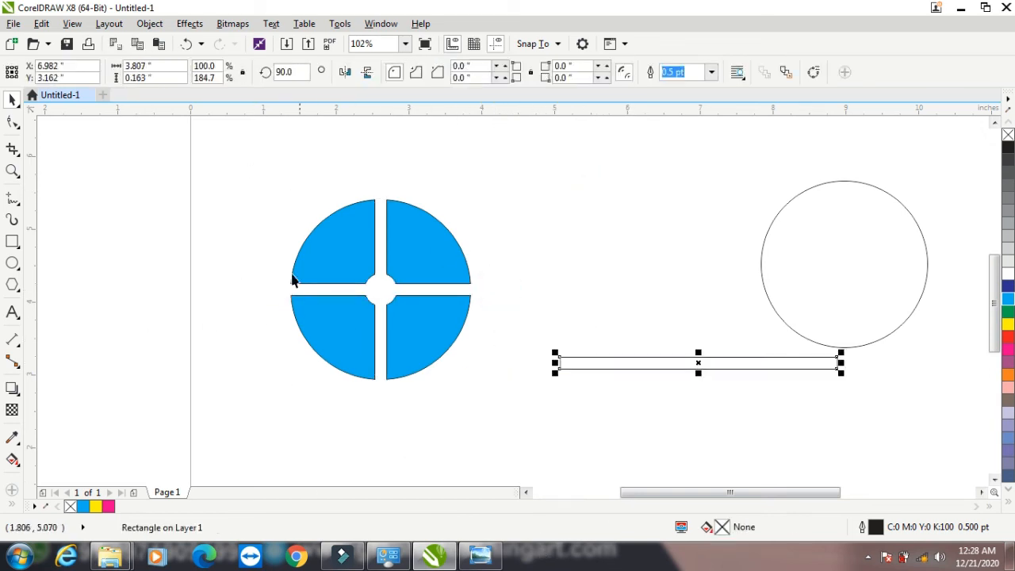
Place a copy of the quartered cyan ring above the horizontal rectangle, beside the unfilled circle
left_click(421, 252)
left_click_drag(424, 252, 683, 193)
left_click(820, 283)
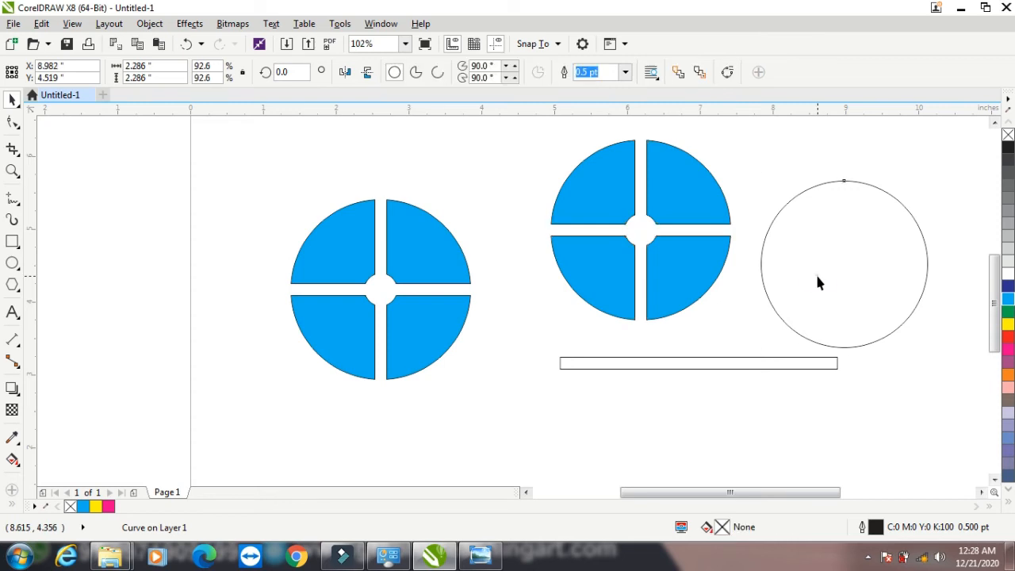
left_click(763, 265)
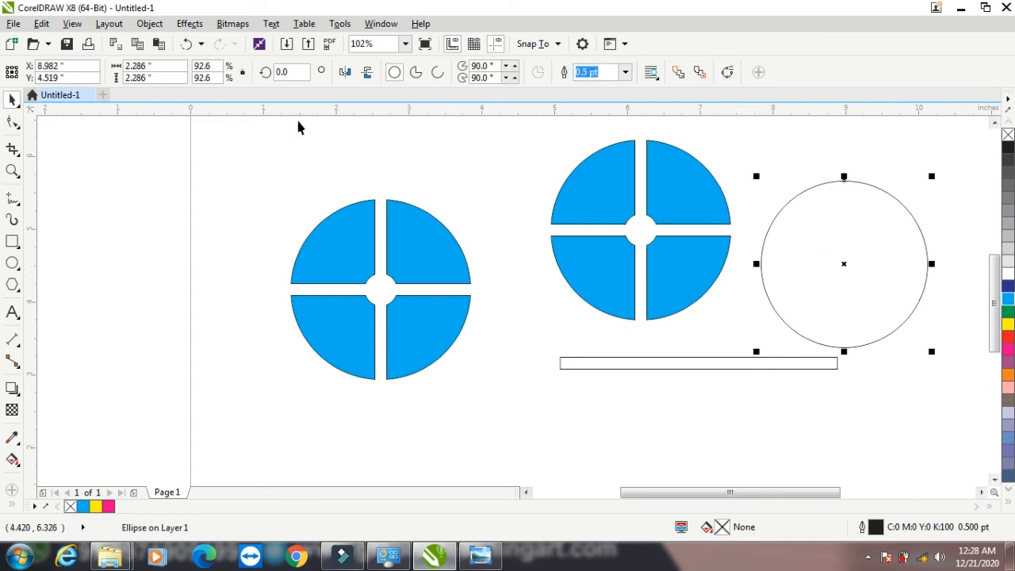
Break the original quartered cyan ring apart into separate curves
left_click(410, 252)
left_click(395, 72)
left_click(264, 154)
Fill the original ring's upper-left quarter yellow, its upper-right quarter orange and its lower-right quarter lavender
left_click(361, 234)
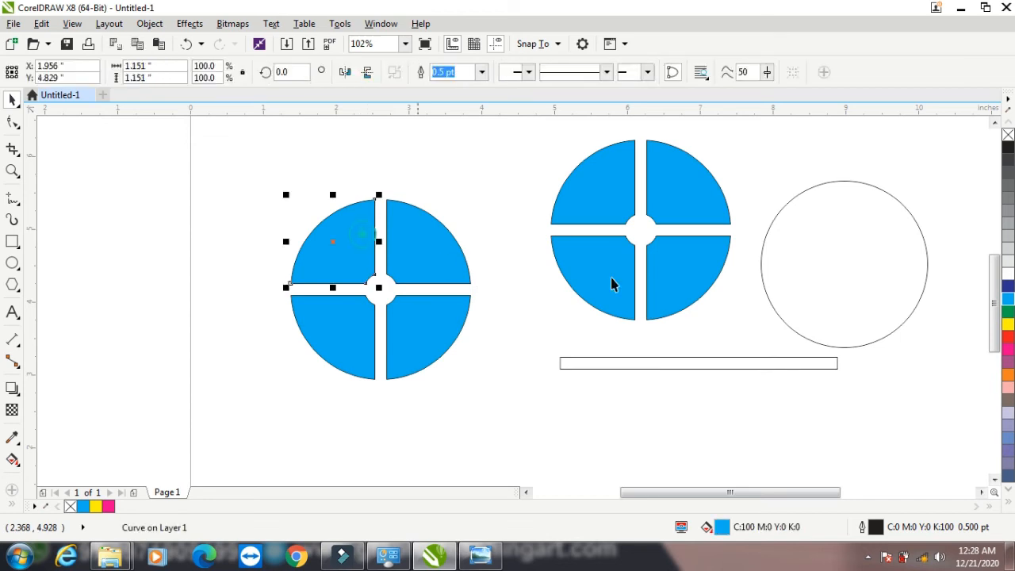
left_click(1009, 323)
left_click(414, 252)
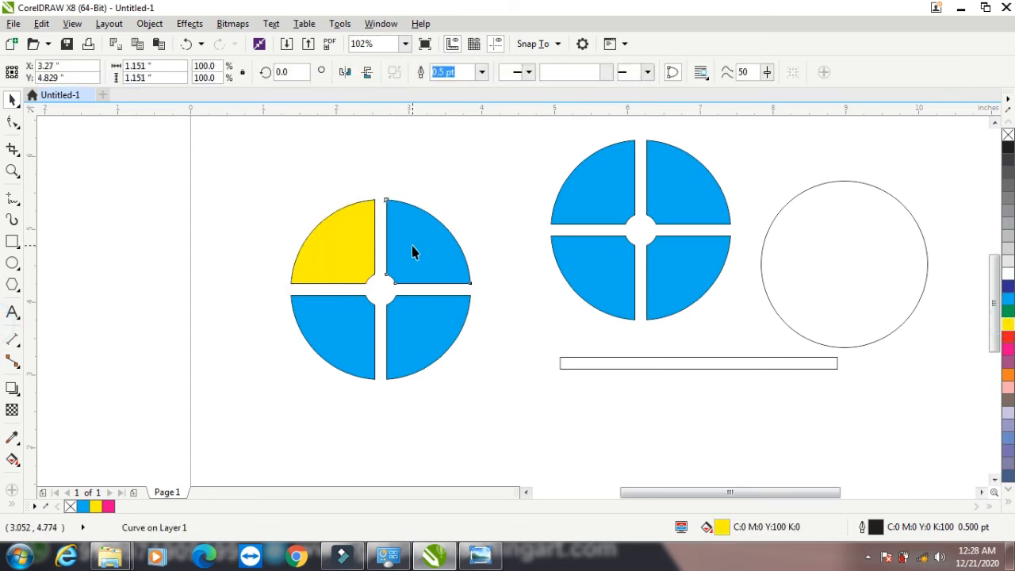
left_click(1009, 374)
left_click(433, 332)
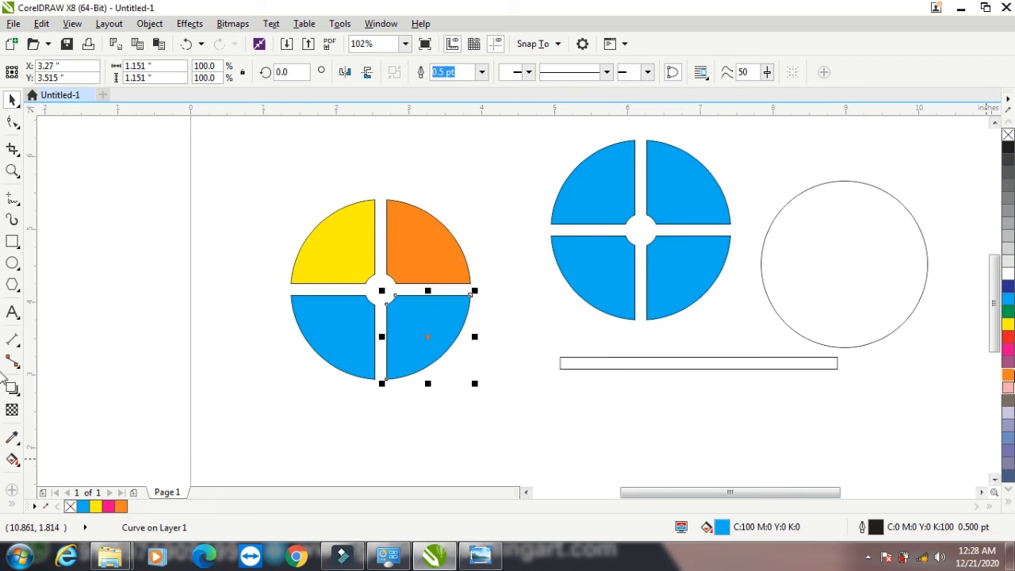
left_click(1008, 425)
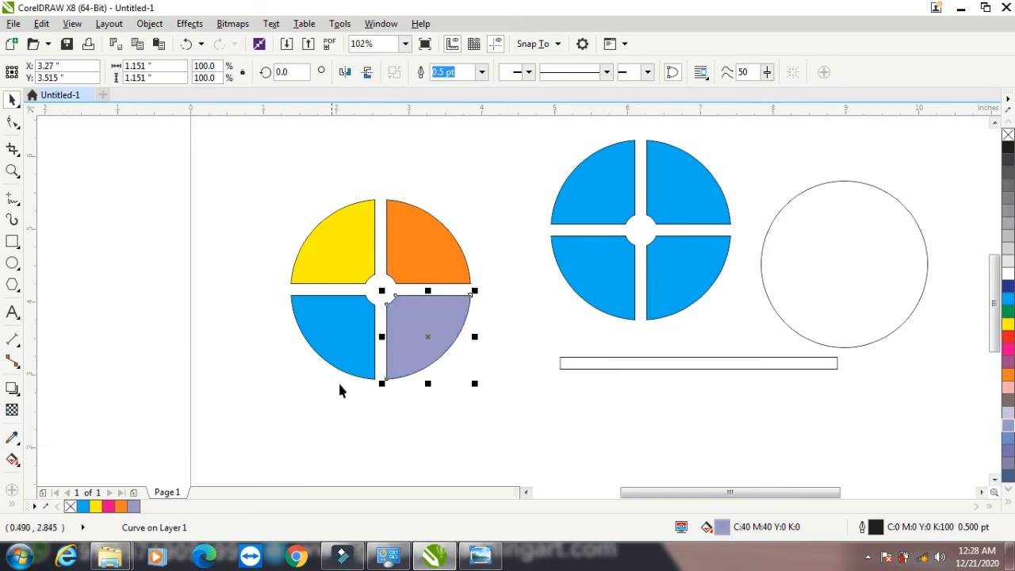
Place a copy of the four coloured quarters below the original and combine the copy into a single curve
left_click_drag(248, 171, 483, 405)
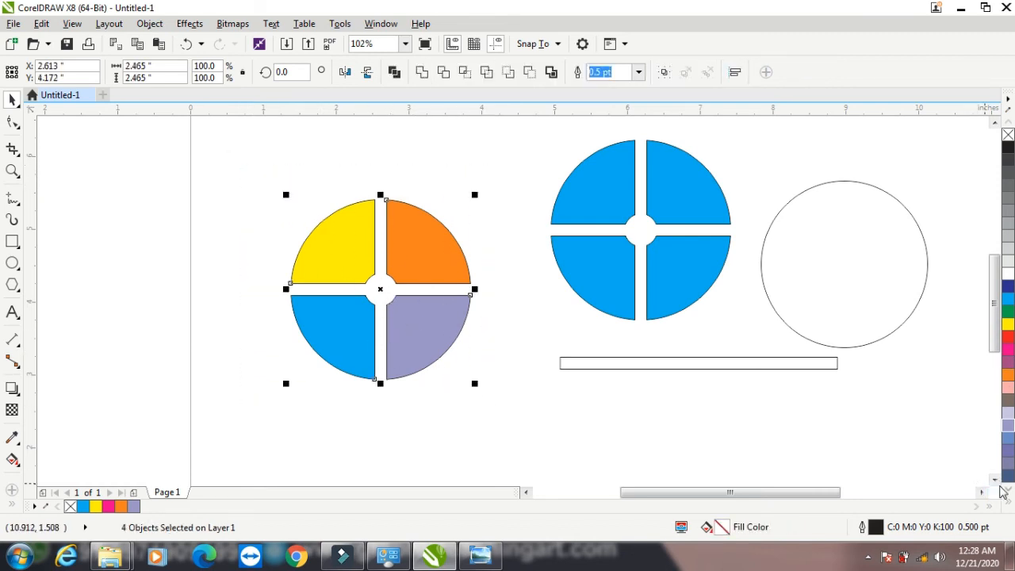
scroll(995, 479, "down", 3)
left_click_drag(378, 179, 376, 389)
left_click(560, 337)
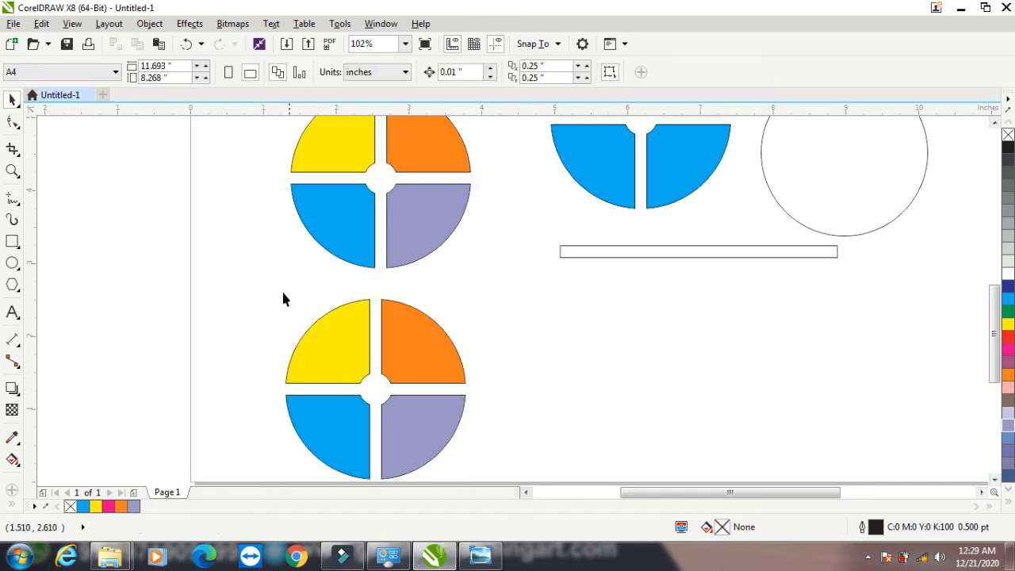
left_click_drag(250, 294, 516, 466)
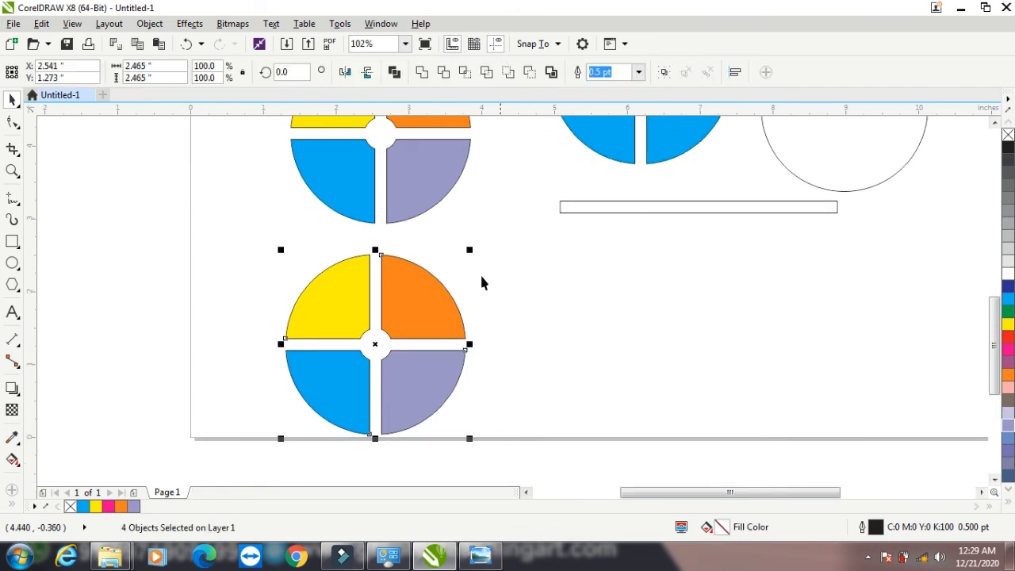
left_click(394, 71)
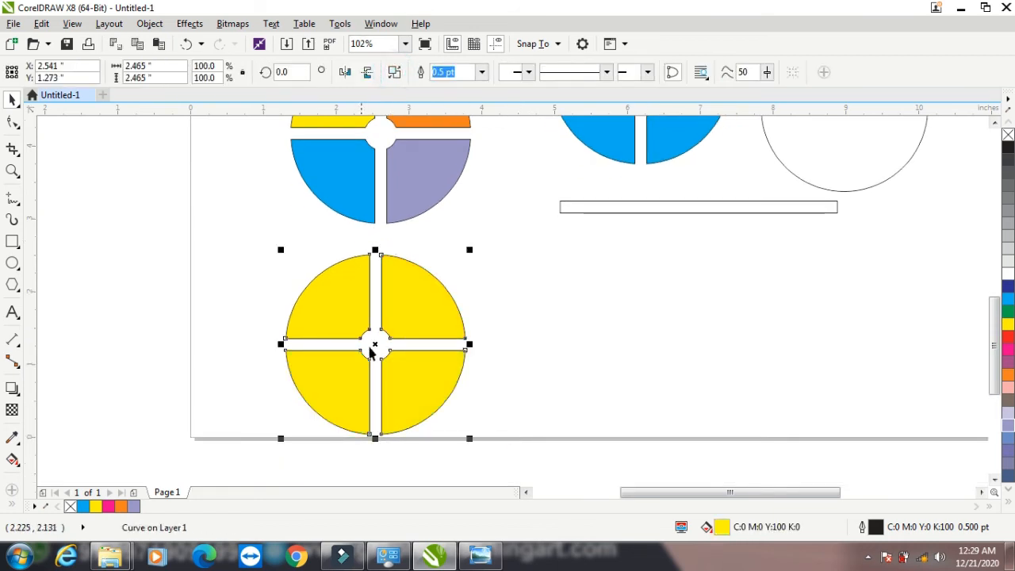
Group the four coloured quarters of the original ring
left_click(995, 124)
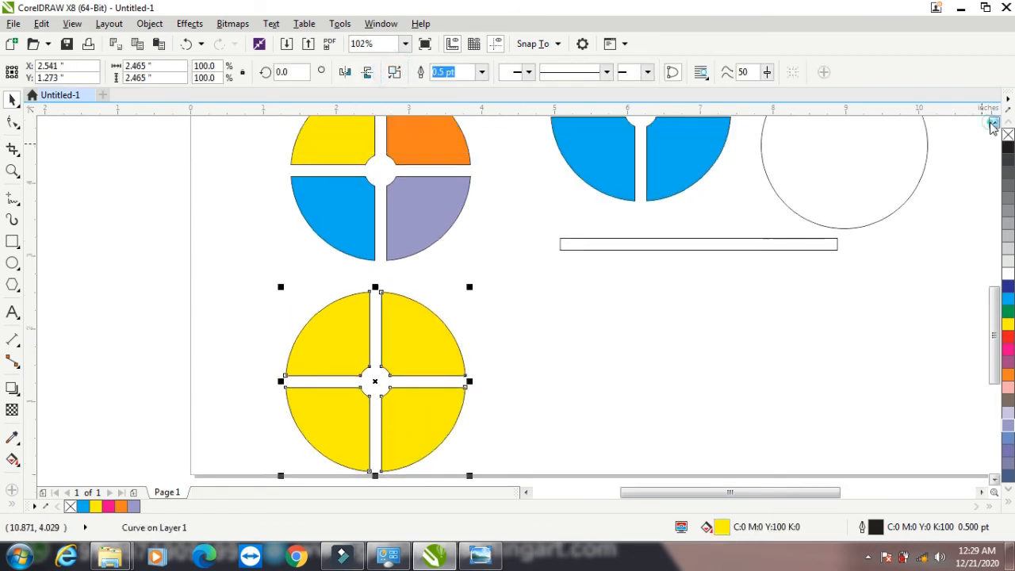
left_click_drag(252, 147, 505, 383)
left_click(664, 72)
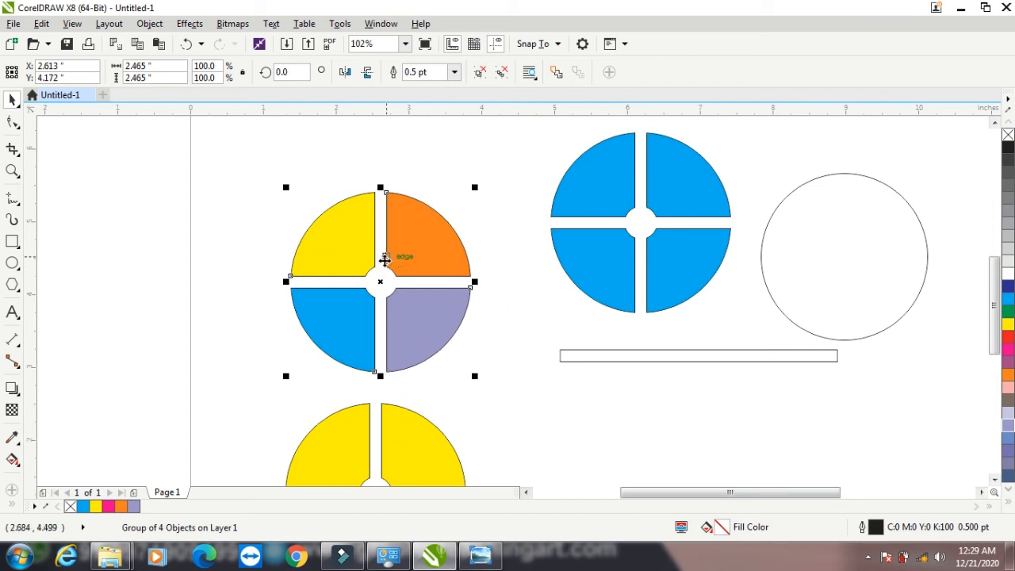
Centre-align the unfilled circle horizontally and vertically with the quartered cyan ring copy
left_click(807, 222)
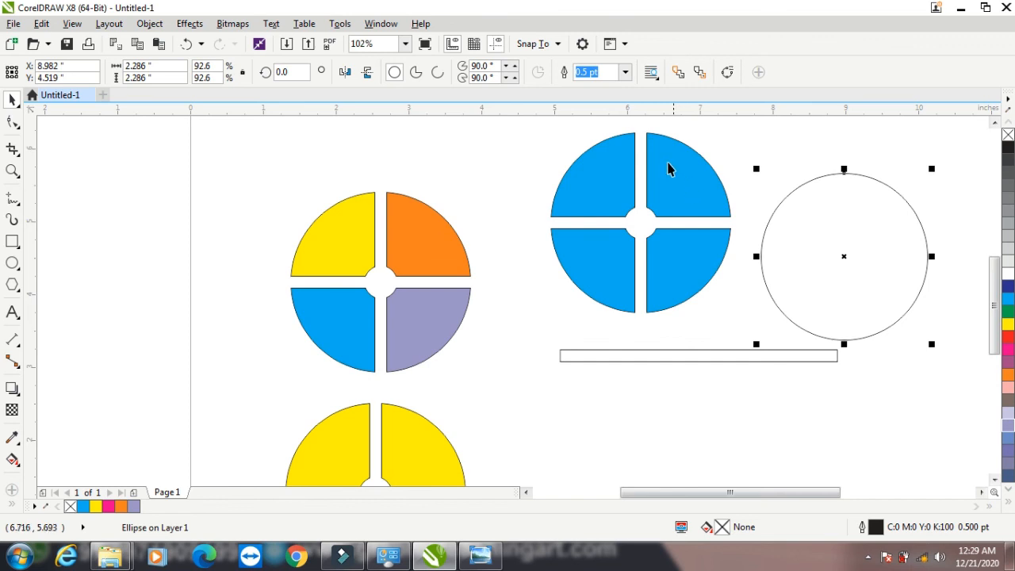
left_click(668, 164, "shift")
key("c")
key("e")
left_click(796, 151)
Send the quartered cyan ring to the back of the page, behind the unfilled circle
left_click(680, 163)
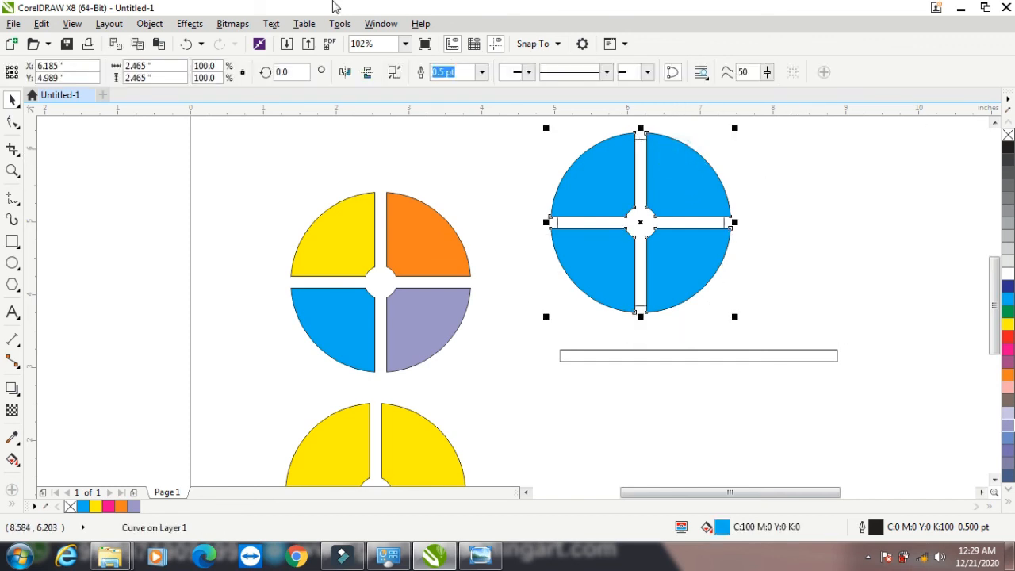
left_click(149, 23)
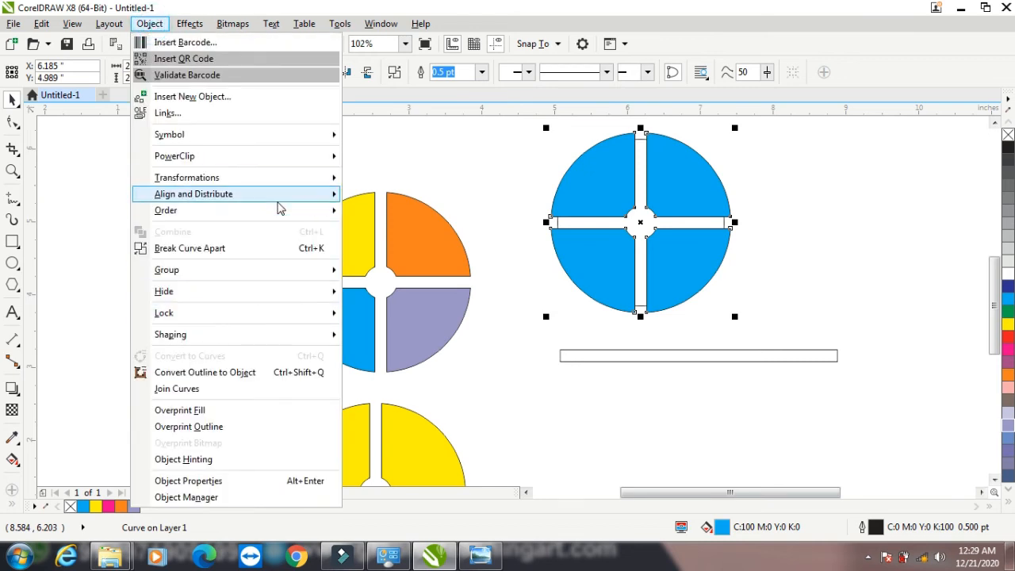
mouse_move(281, 211)
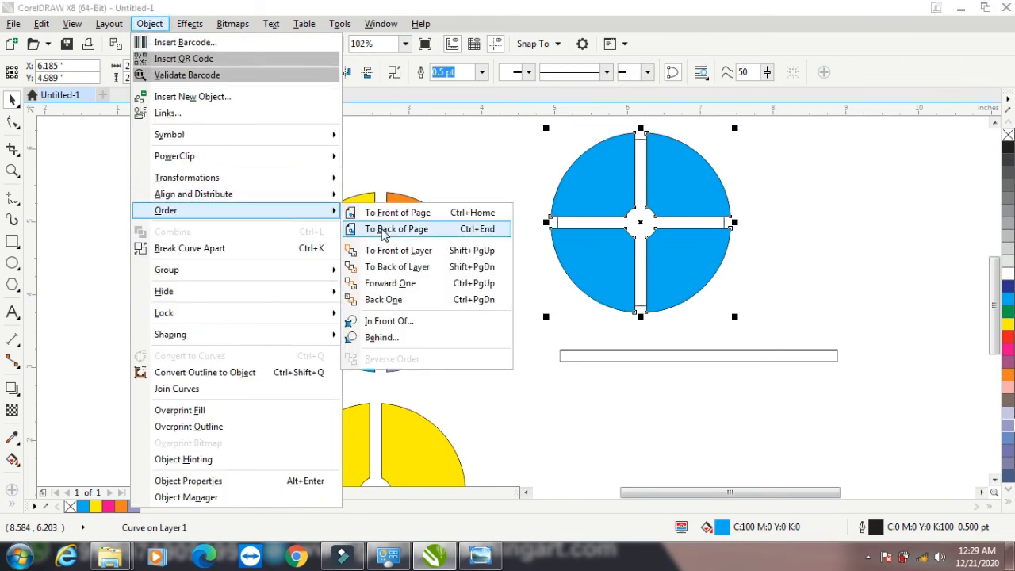
left_click(383, 229)
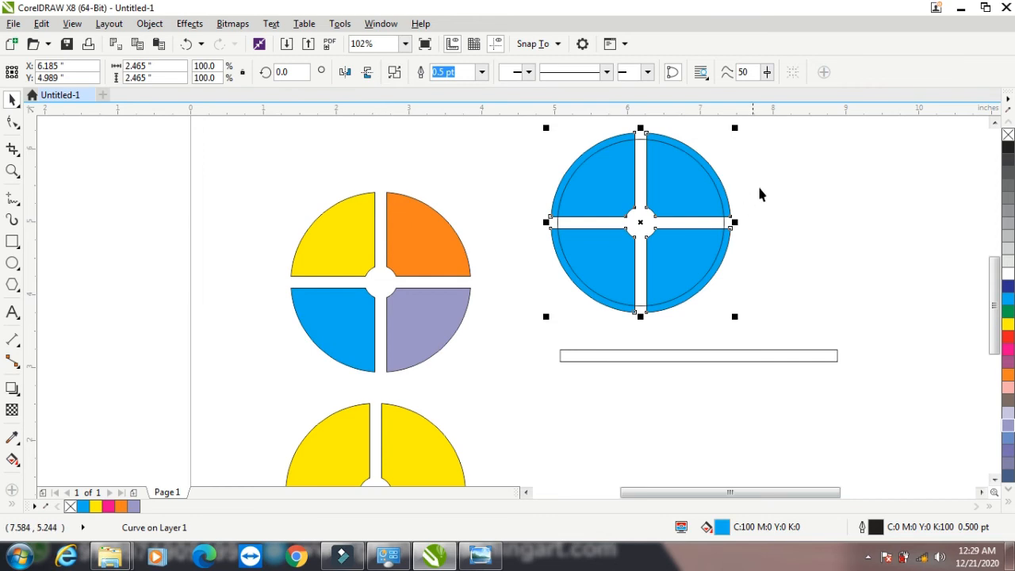
left_click(777, 166)
Trim the quartered cyan ring with the centred circle and move the circle out to the right of the remaining thin ring
left_click(700, 196)
left_click_drag(536, 125, 778, 338)
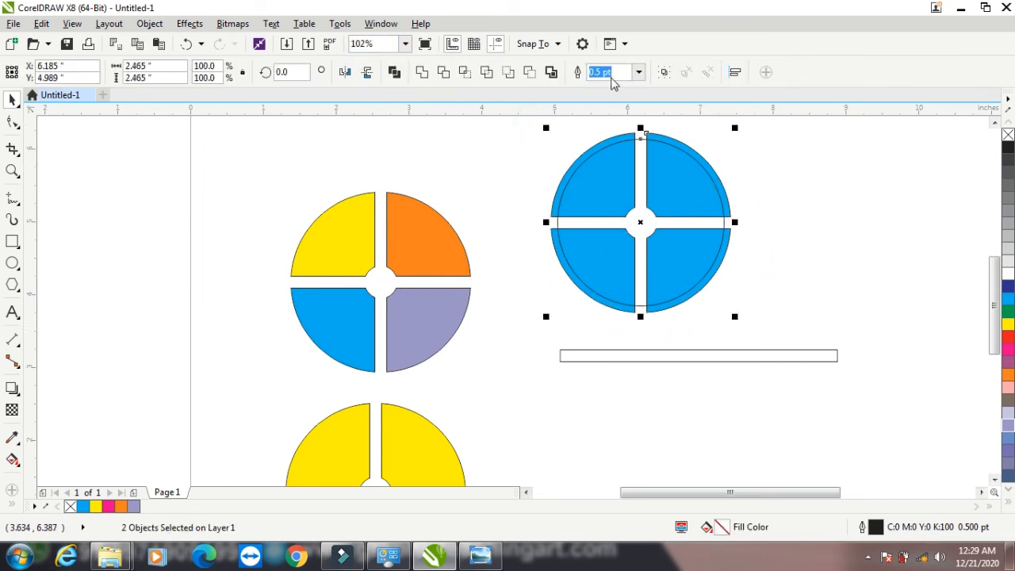
left_click(443, 73)
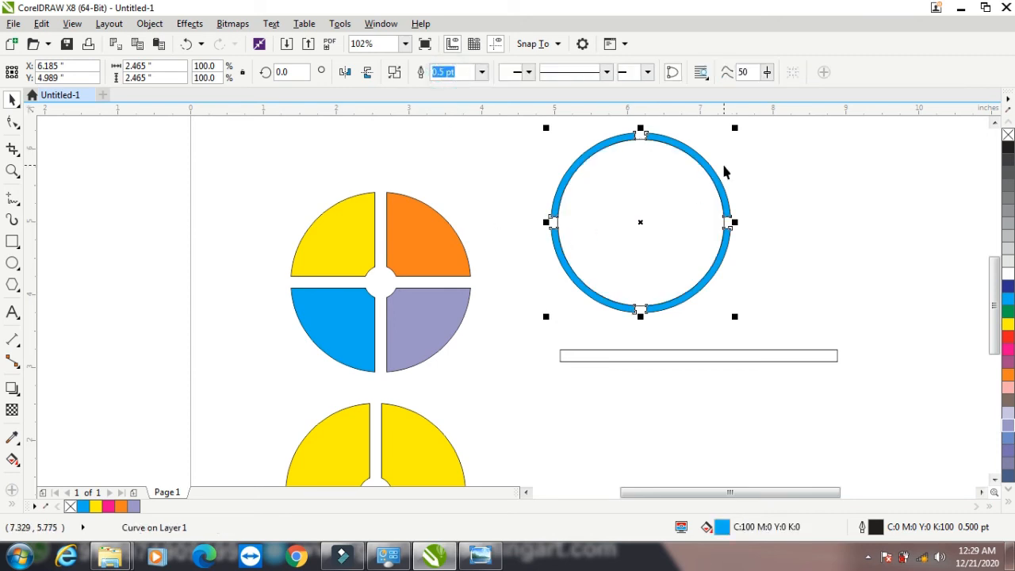
left_click(660, 189)
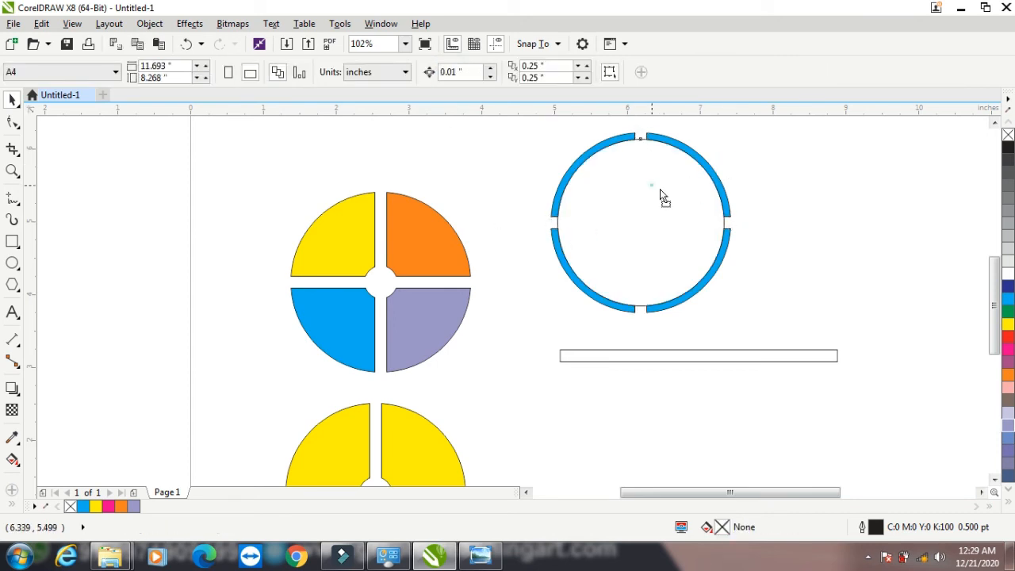
Make a concentric copy of the thin cyan ring scaled to about 87% and repeat it eleven times towards the centre
left_click(695, 289)
left_click_drag(734, 317, 724, 305)
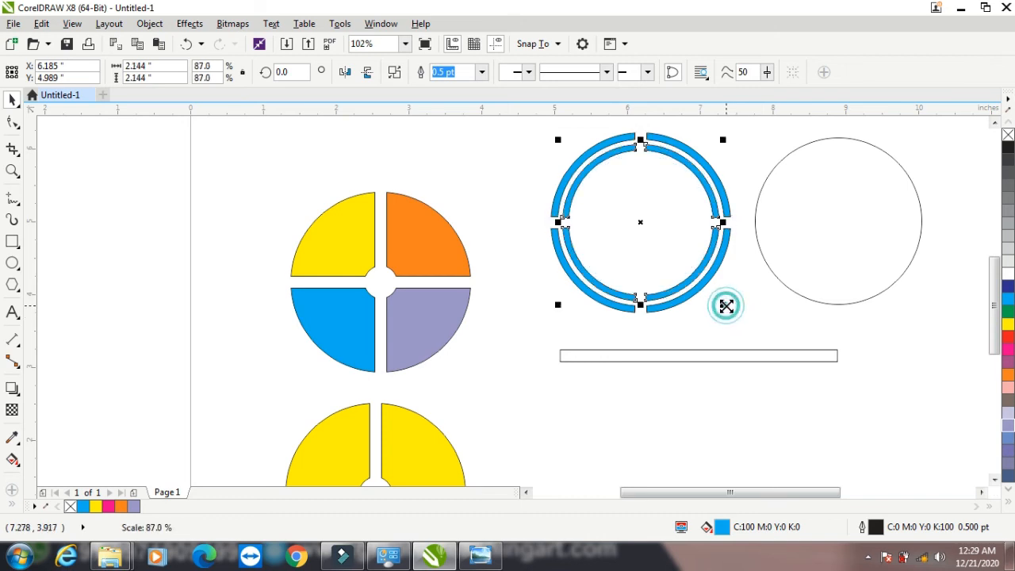
key("ctrl+r")
key("ctrl+r")
key("ctrl+r")
key("ctrl+r")
key("ctrl+r")
key("ctrl+r")
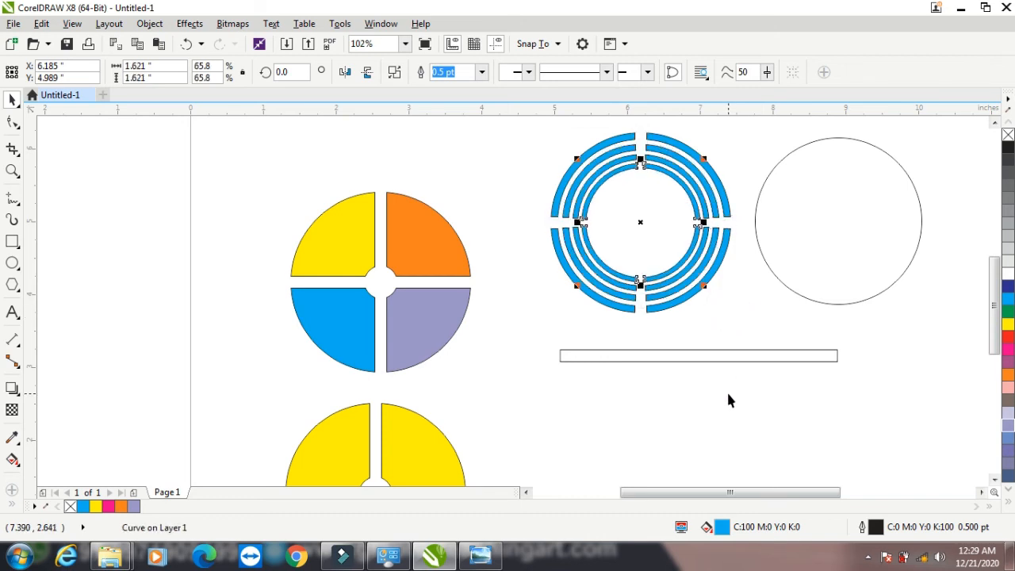
key("ctrl+r")
key("ctrl+r")
key("ctrl+r")
key("ctrl+r")
key("ctrl+r")
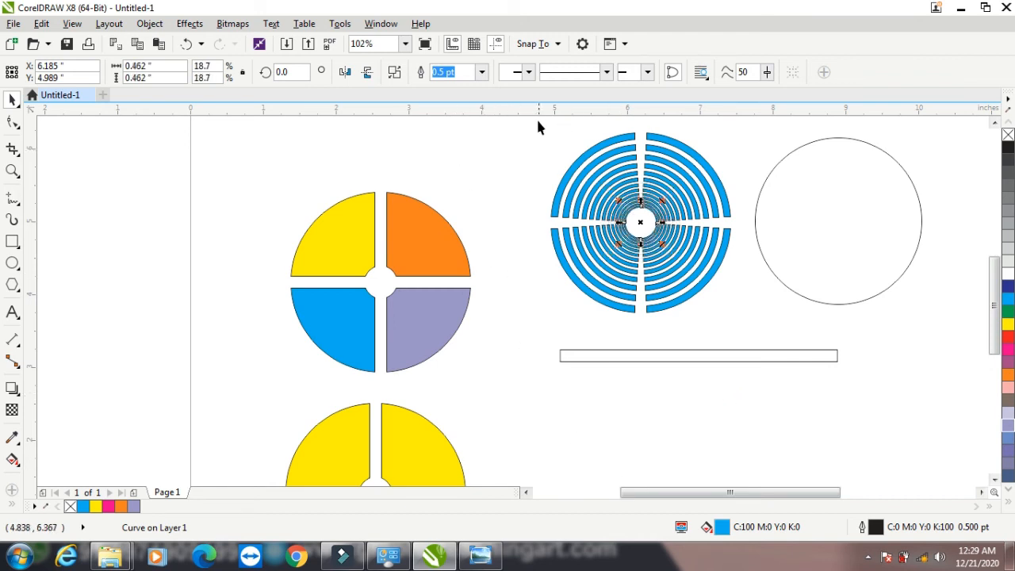
Combine all the concentric cyan rings into one curve and remove its outline
left_click_drag(533, 119, 744, 323)
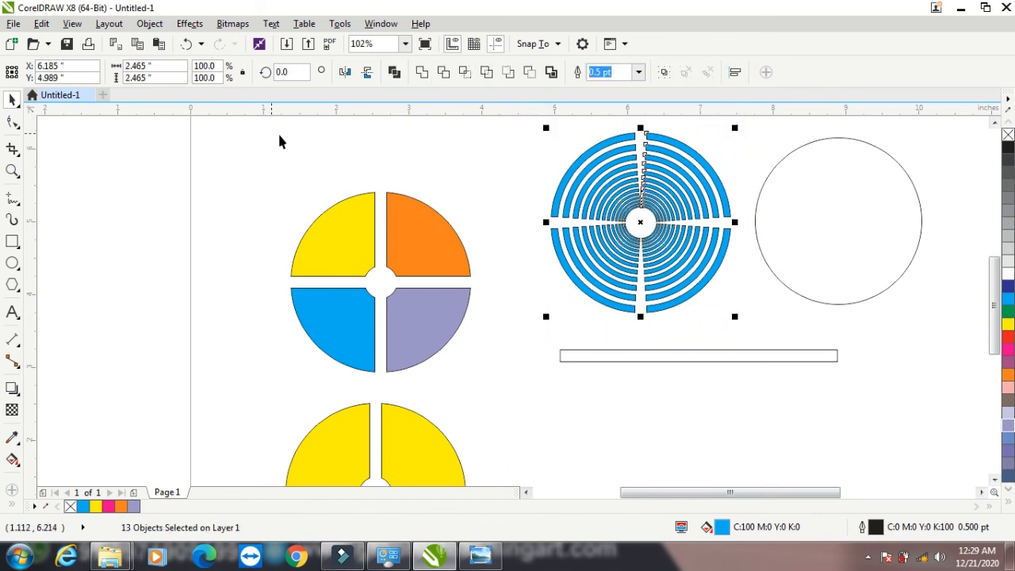
left_click(393, 73)
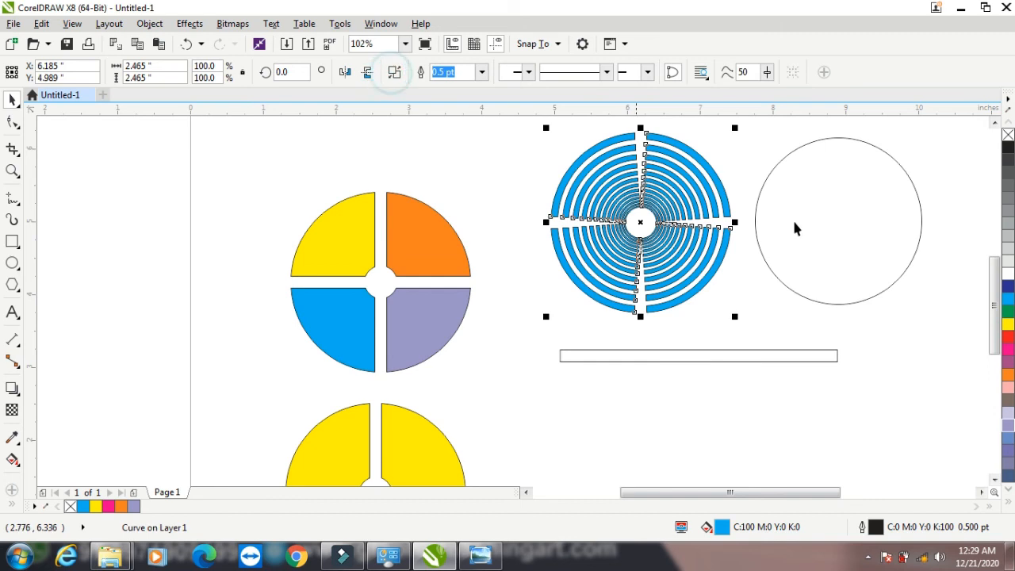
right_click(1008, 135)
Shrink the concentric ring curve to about 0.85 inches wide and repeat it in a row of four along the horizontal rectangle
left_click_drag(735, 127, 658, 241)
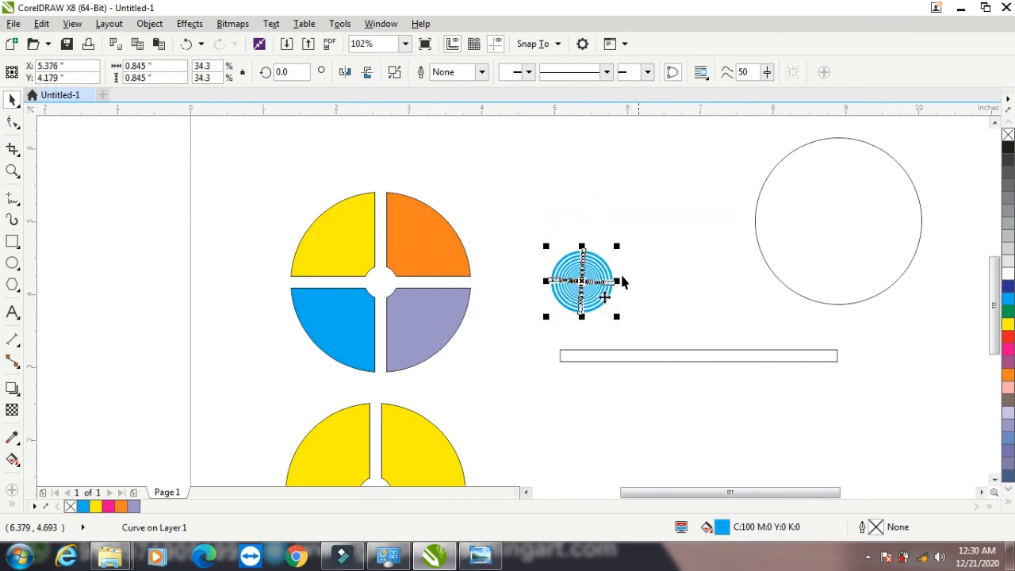
left_click_drag(579, 298, 650, 342)
key("ctrl+r")
key("ctrl+r")
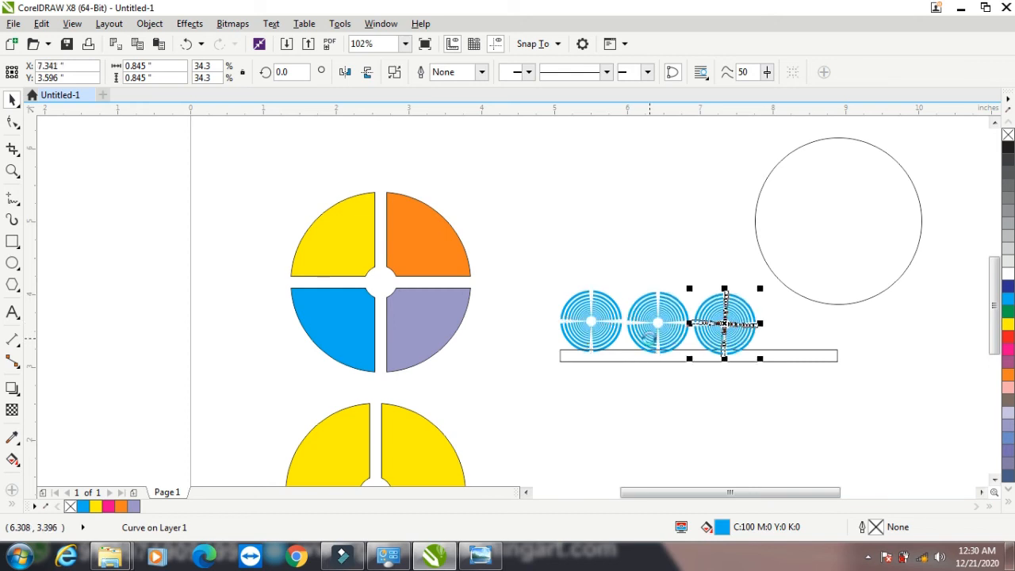
Move the unfilled circle away from the small rings onto the group of coloured quarters
left_click_drag(847, 206, 351, 264)
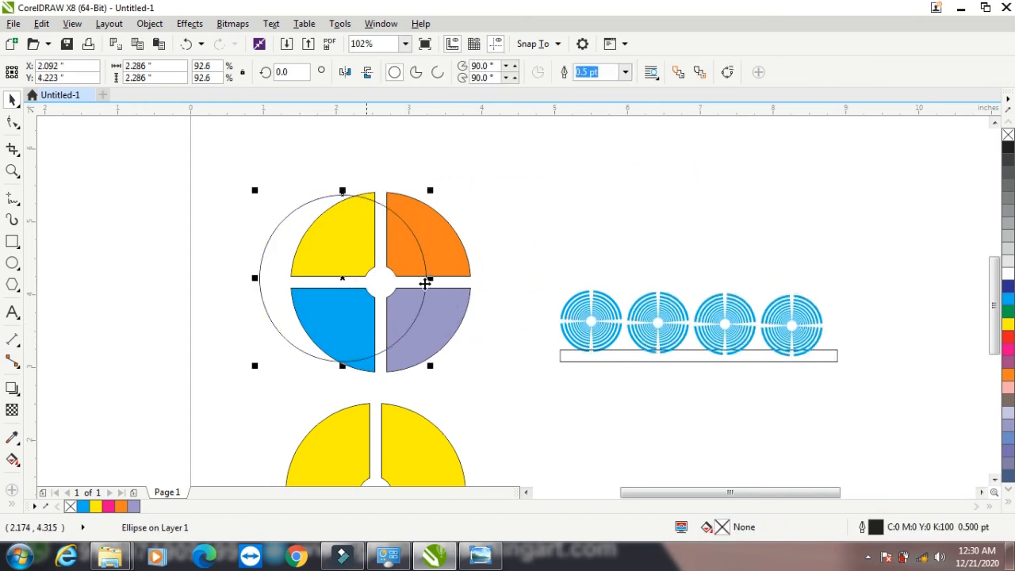
Align the centres of the four small ring curves horizontally and group them
left_click_drag(517, 260, 830, 361)
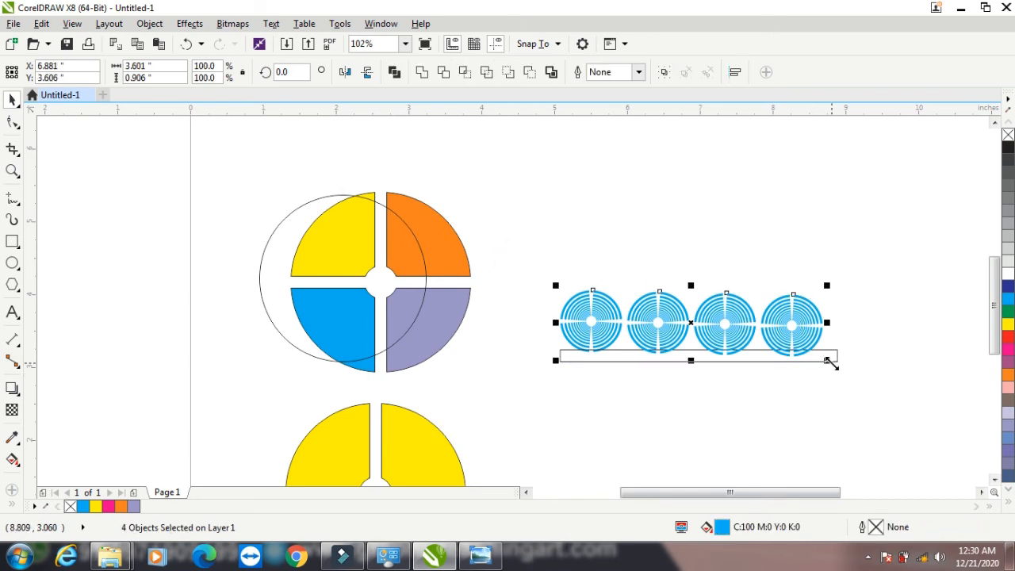
key("e")
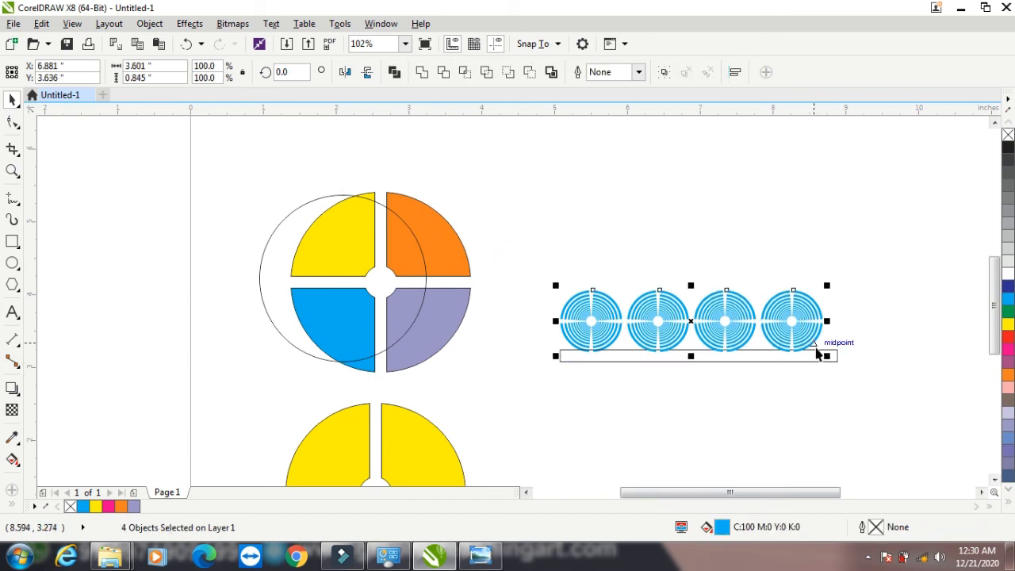
left_click(664, 72)
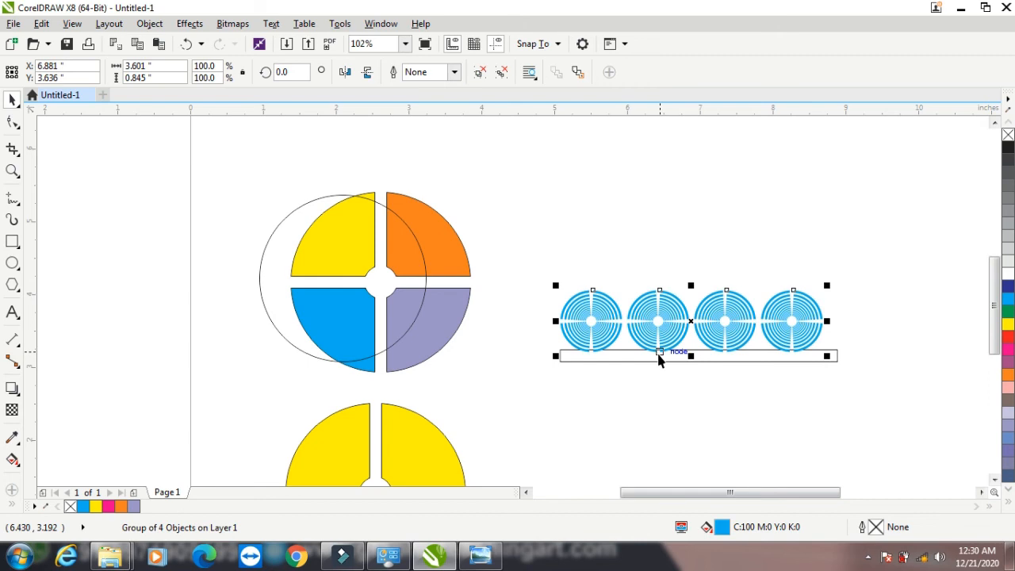
Centre the group of four small rings over the length of the horizontal rectangle
left_click(615, 357, "shift")
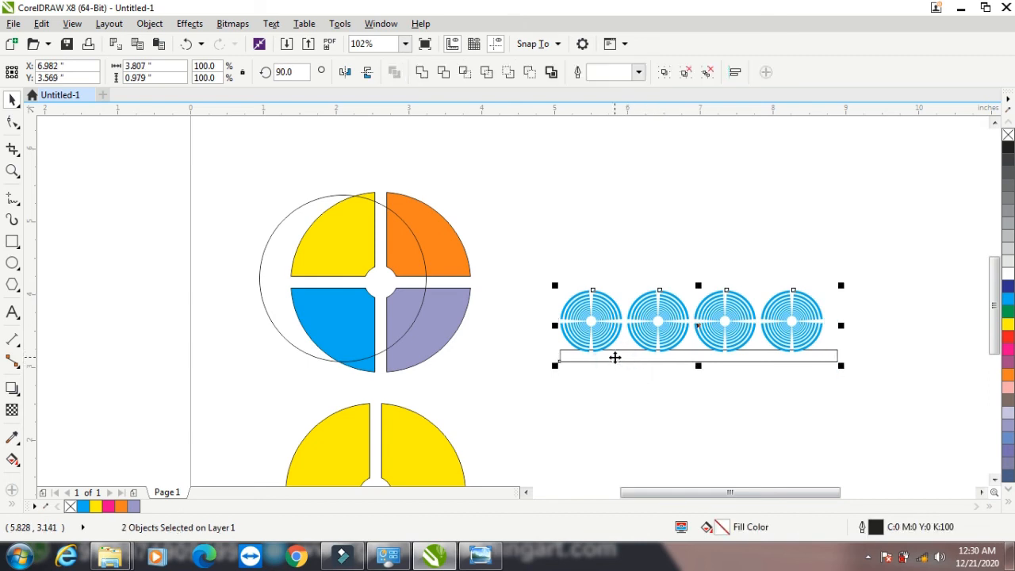
key("c")
left_click(643, 416)
Fill the horizontal rectangle beneath the row of rings with cyan
left_click(627, 359)
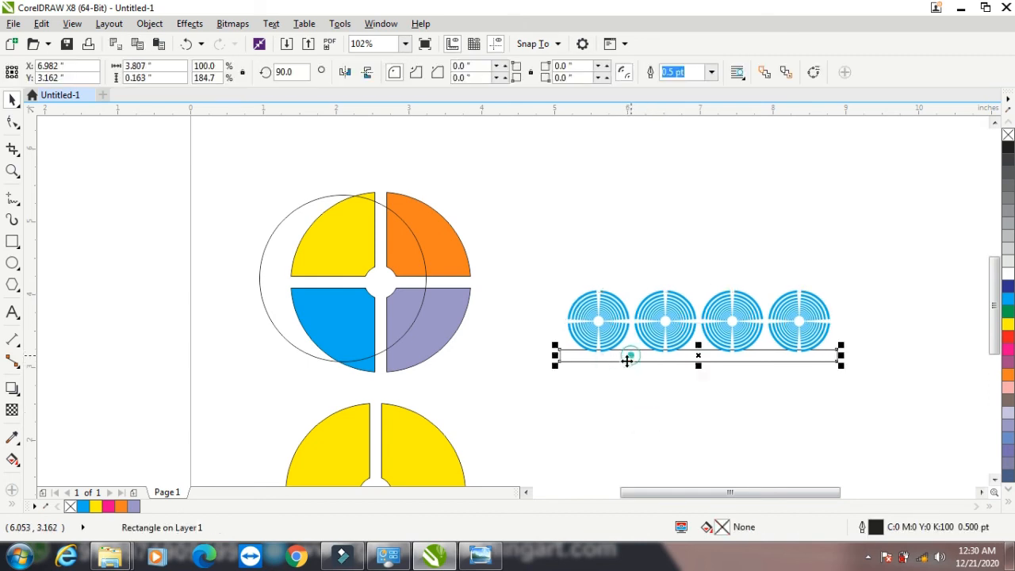
left_click(1008, 298)
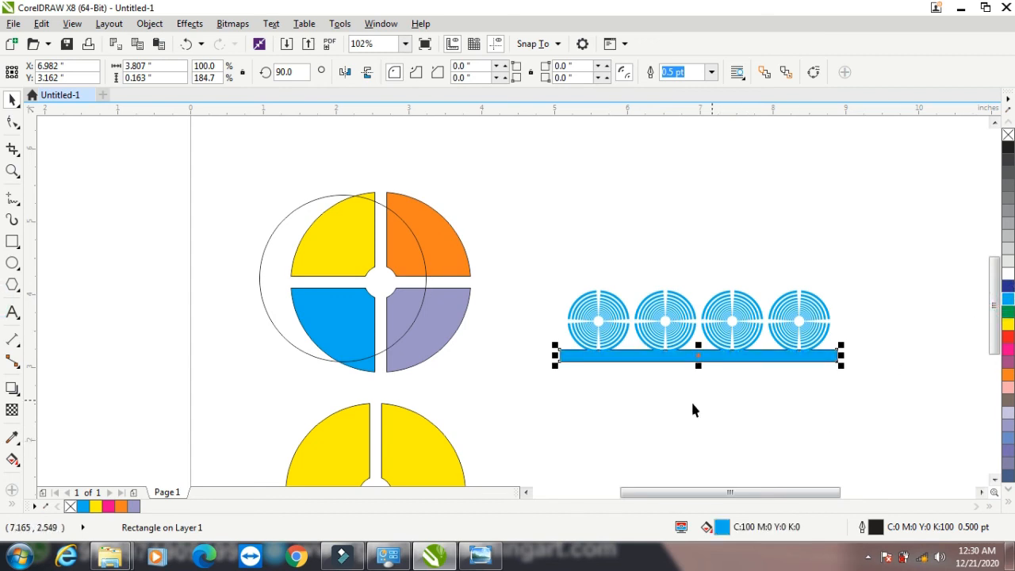
left_click(540, 265)
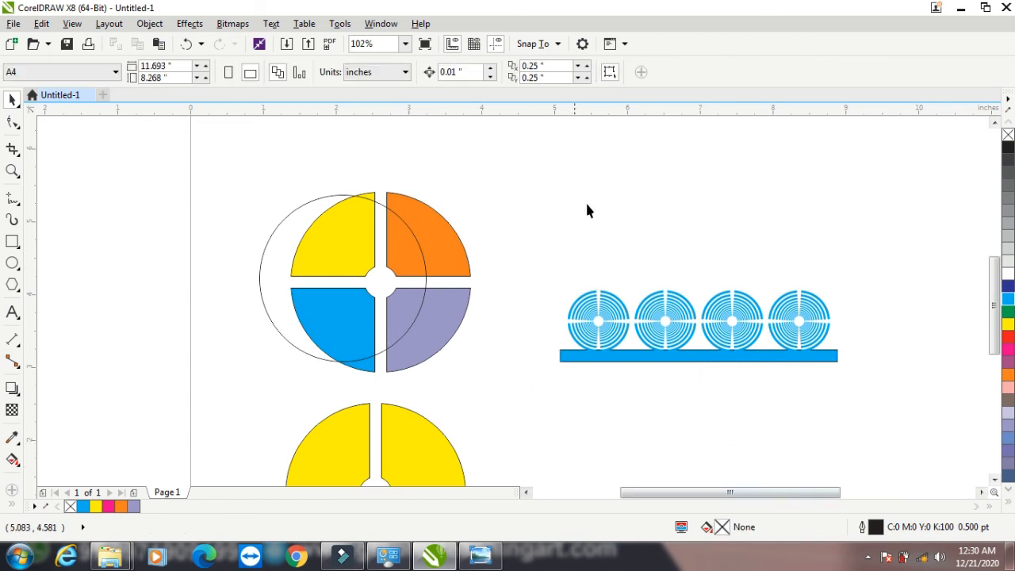
Delete all objects from the page, including the coloured quarters, the unfilled circle and the row of rings with its rectangle
scroll(385, 349, "down", 2)
left_click_drag(295, 208, 656, 470)
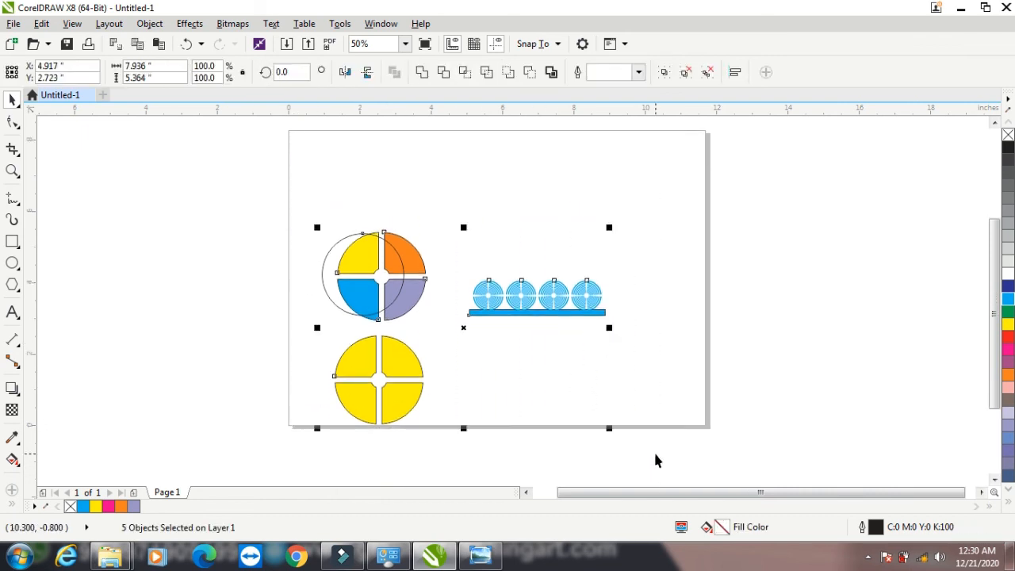
key("Delete")
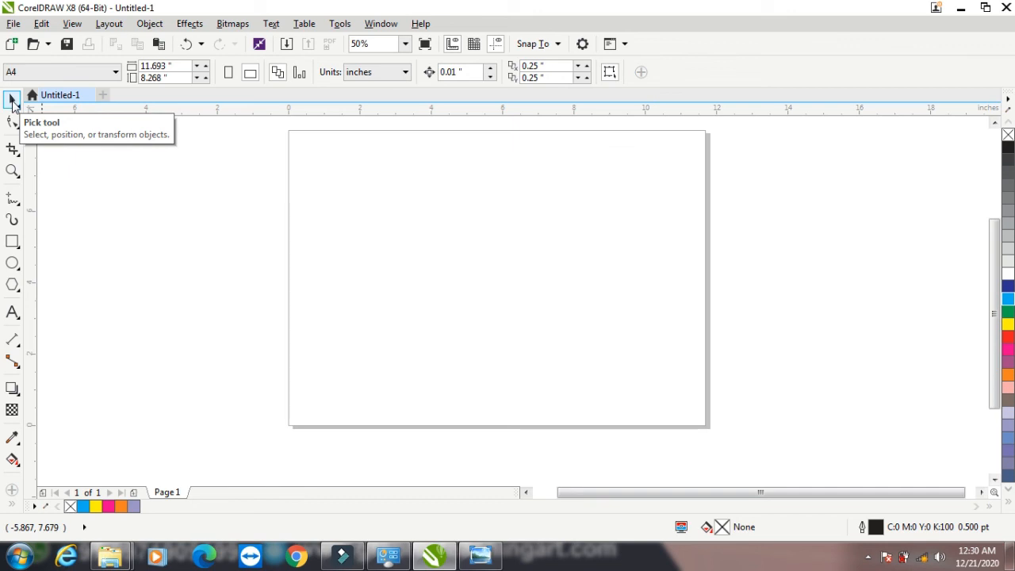
Draw a narrow vertical ellipse about 0.375 by 4.583 inches near the middle of the empty page
left_click(12, 262)
left_click_drag(486, 193, 509, 365)
left_click(12, 99)
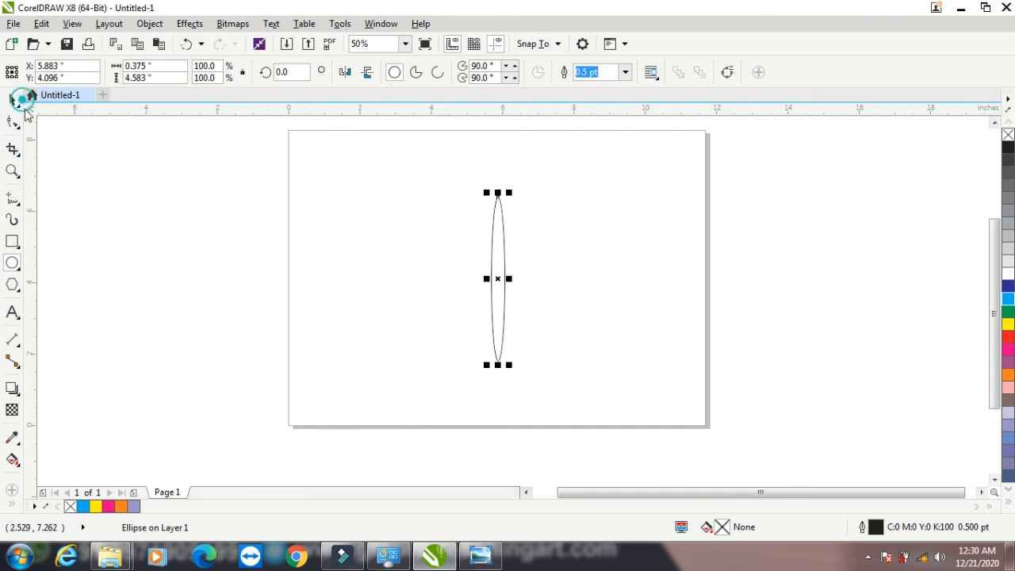
Make a copy of the ellipse rotated about 9° clockwise around its centre, and repeat the duplication 18 times to form a flower
left_click(502, 282)
left_click_drag(510, 189, 523, 190)
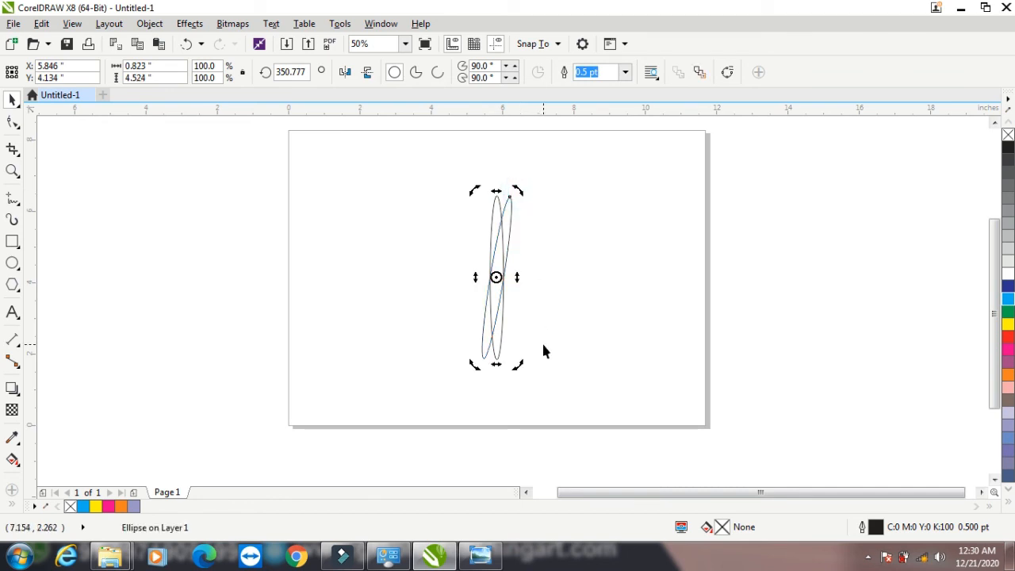
key("ctrl+r")
key("ctrl+r")
key("ctrl+r")
key("ctrl+r")
key("ctrl+r")
key("ctrl+r")
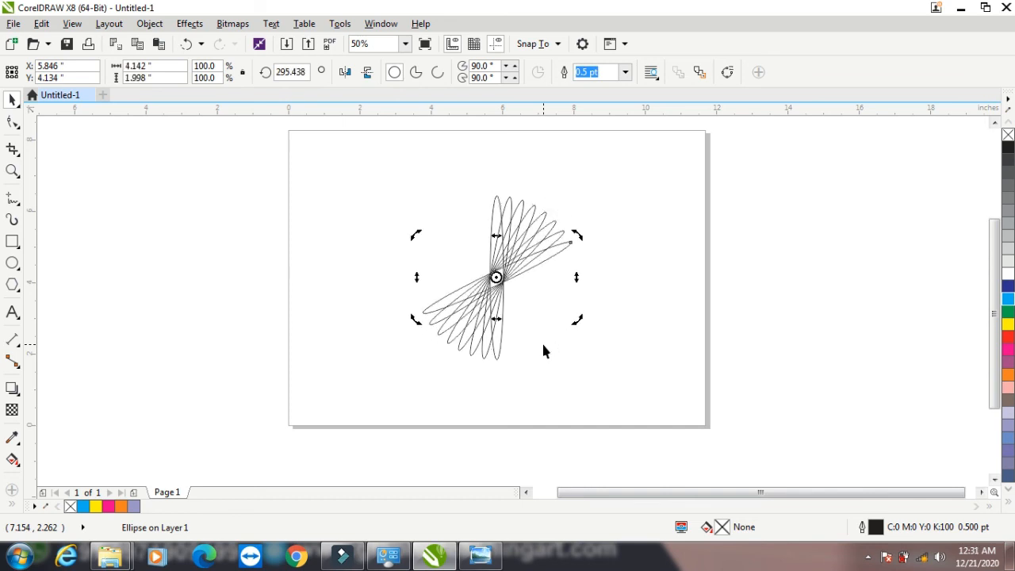
key("ctrl+r")
key("ctrl+r")
key("ctrl+r")
key("ctrl+r")
key("ctrl+r")
key("ctrl+r")
key("ctrl+r")
key("ctrl+r")
key("ctrl+r")
key("ctrl+r")
key("ctrl+r")
key("ctrl+r")
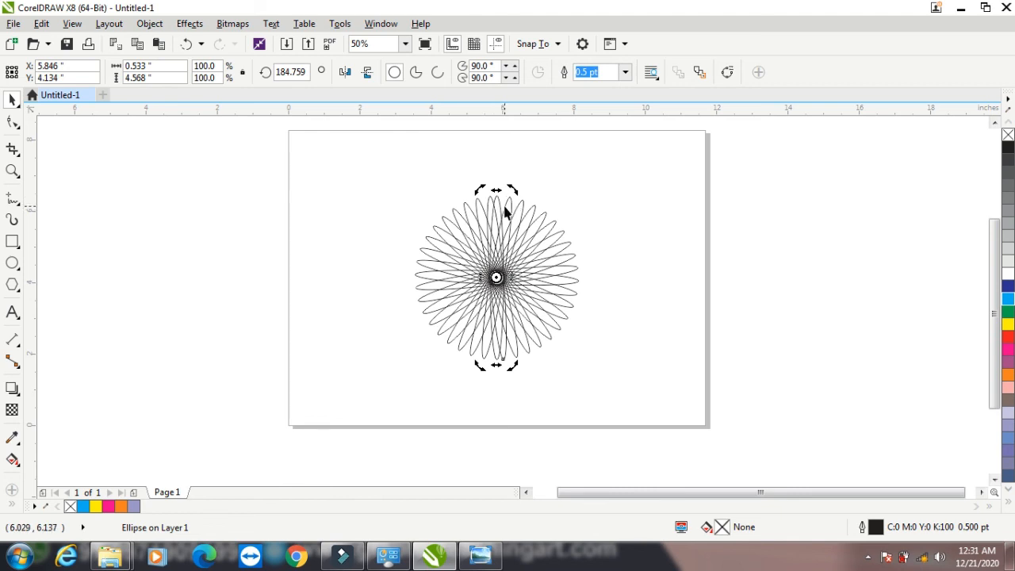
Delete the whole ellipse flower and draw a new narrow vertical ellipse about 0.5 by 5.479 inches on the page
left_click_drag(383, 178, 667, 384)
key("Delete")
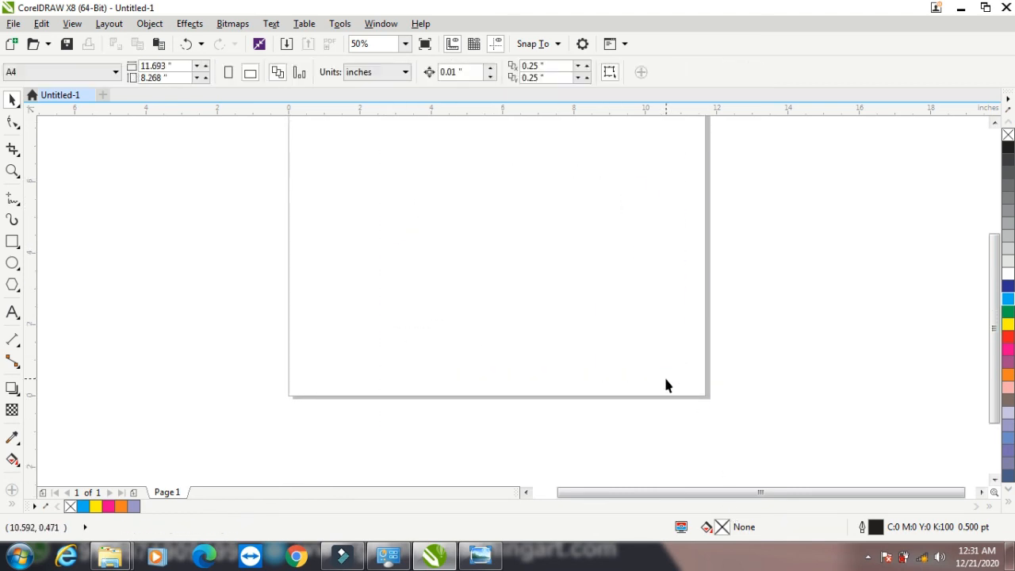
left_click(11, 262)
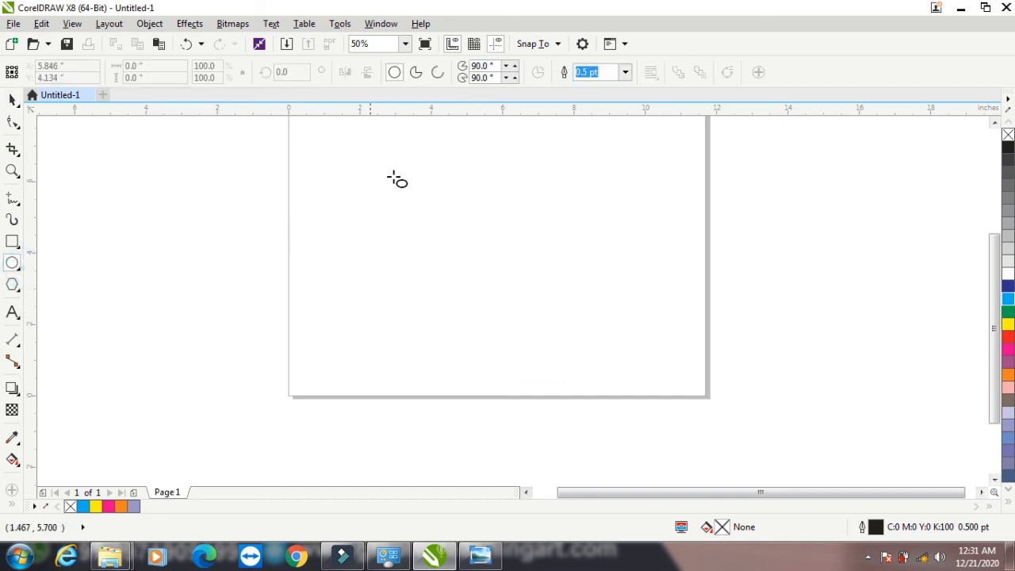
left_click_drag(458, 138, 484, 341)
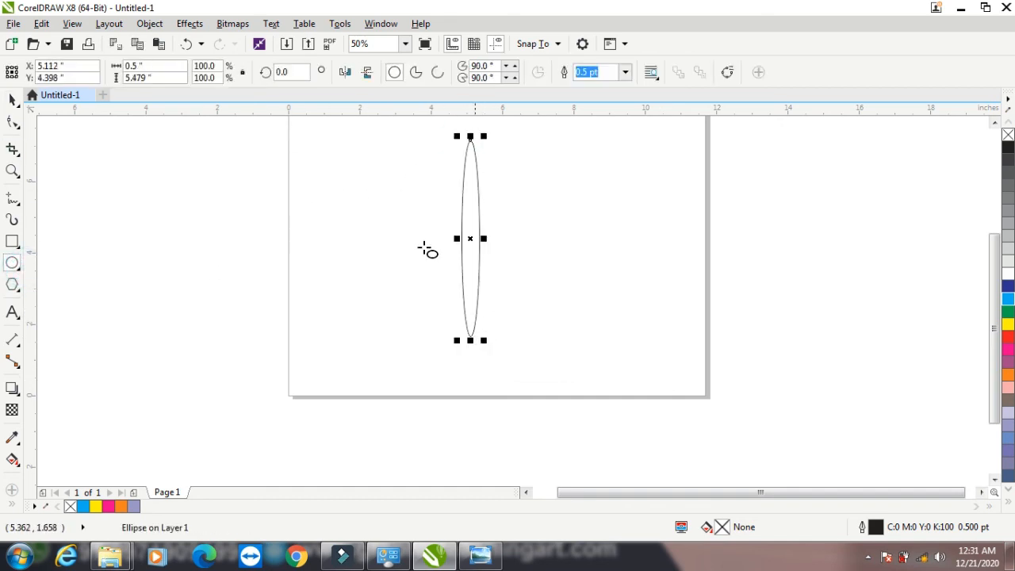
left_click(12, 100)
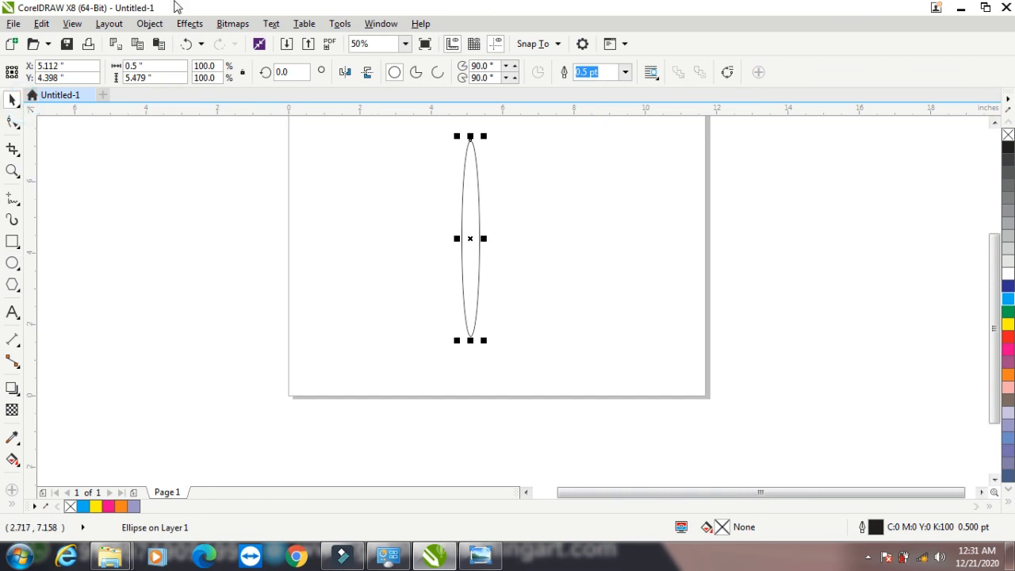
Apply a Rotate transformation to the ellipse with a 15° angle, its relative centre as pivot and 28 copies
left_click(191, 24)
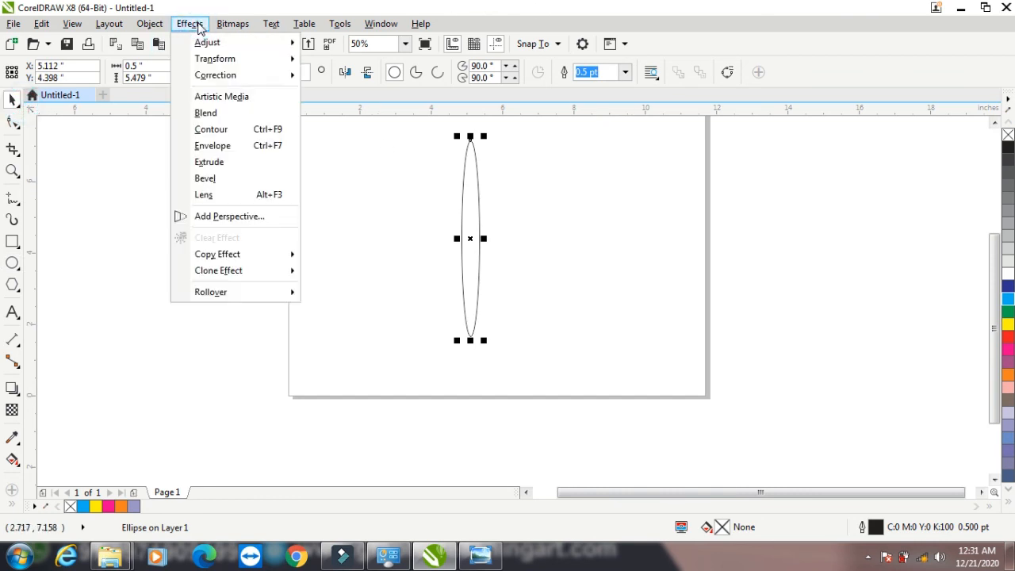
mouse_move(229, 29)
mouse_move(150, 28)
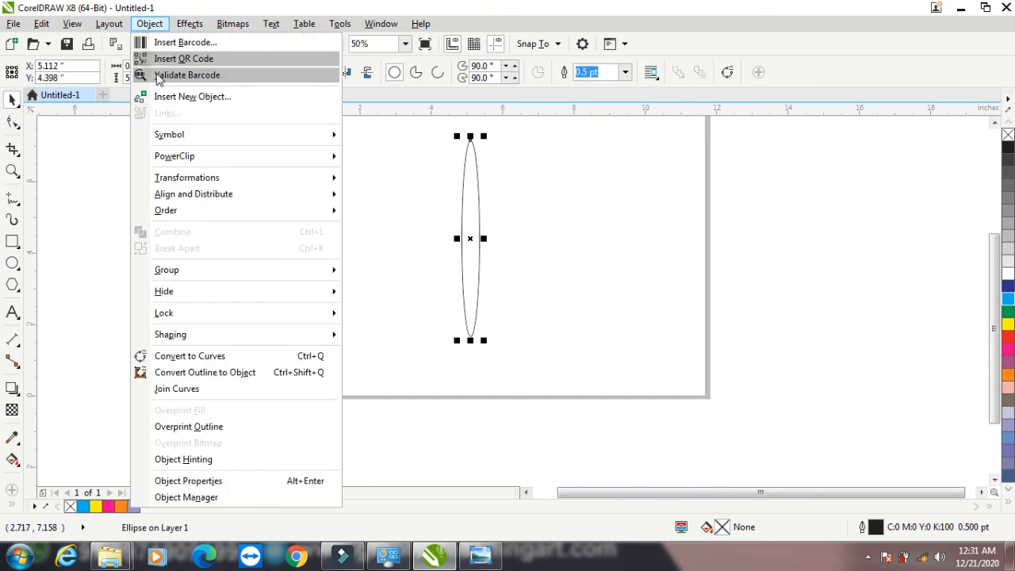
mouse_move(227, 180)
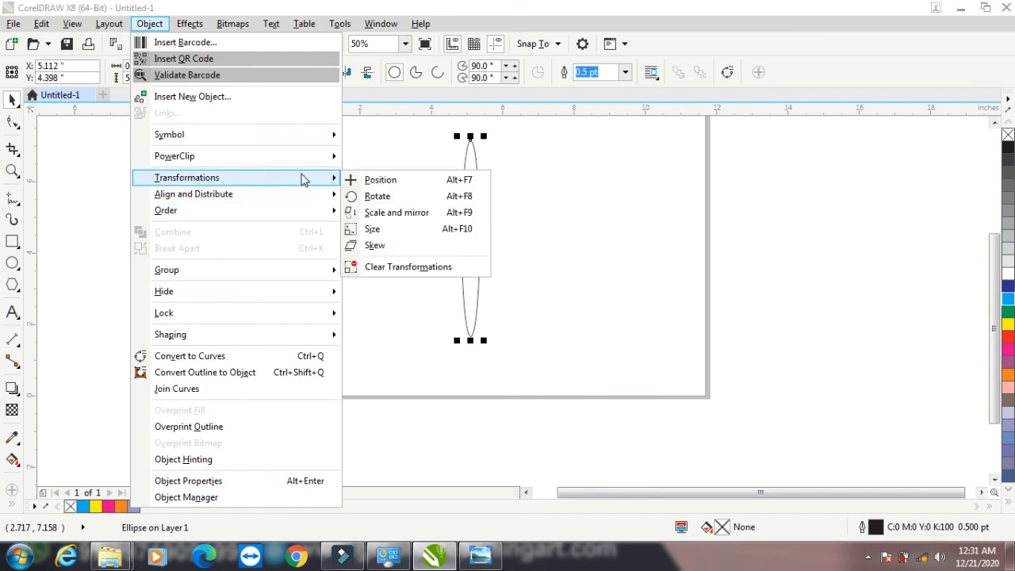
left_click(392, 186)
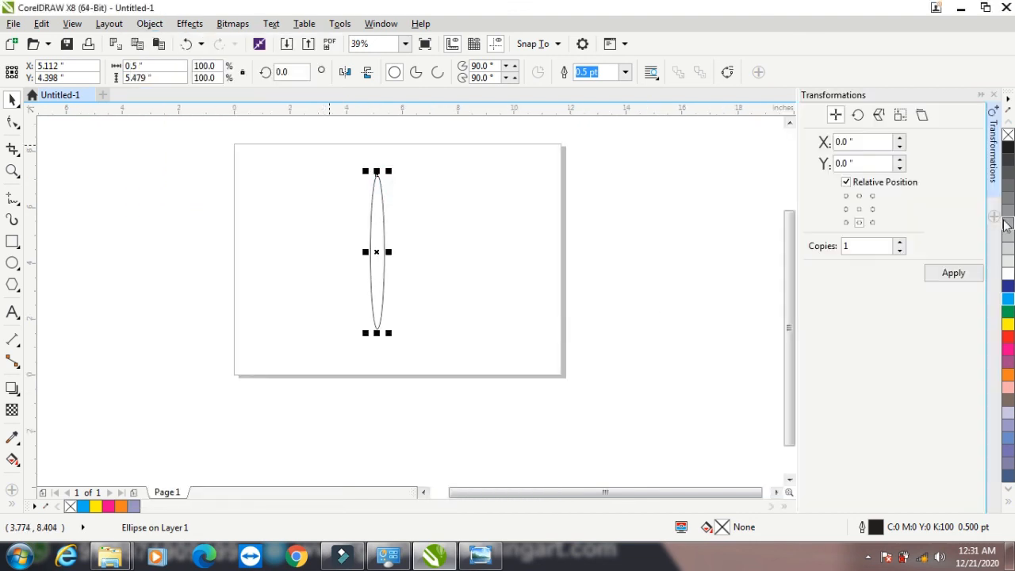
left_click(857, 115)
left_click(851, 140)
double_click(851, 140)
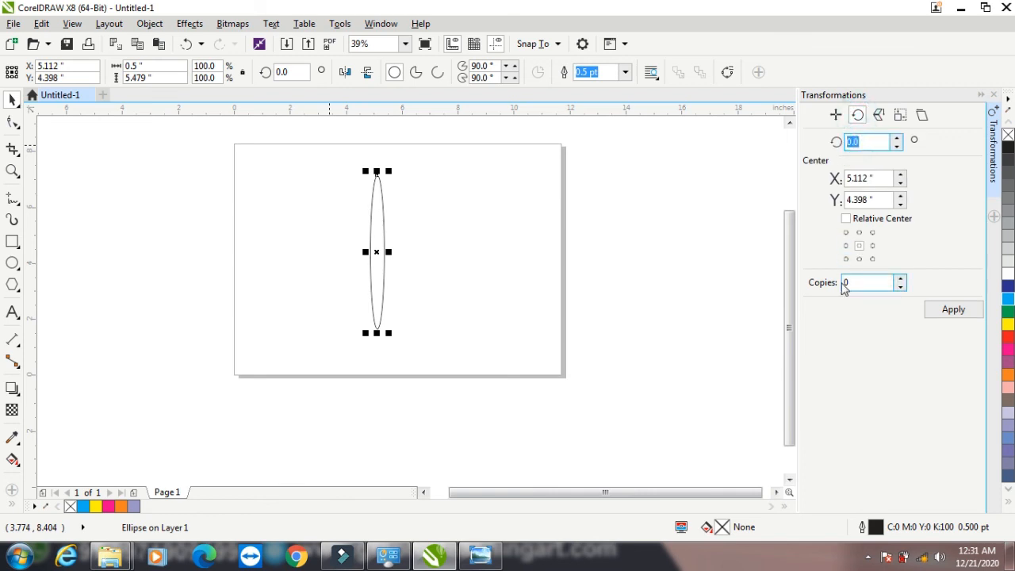
type("15")
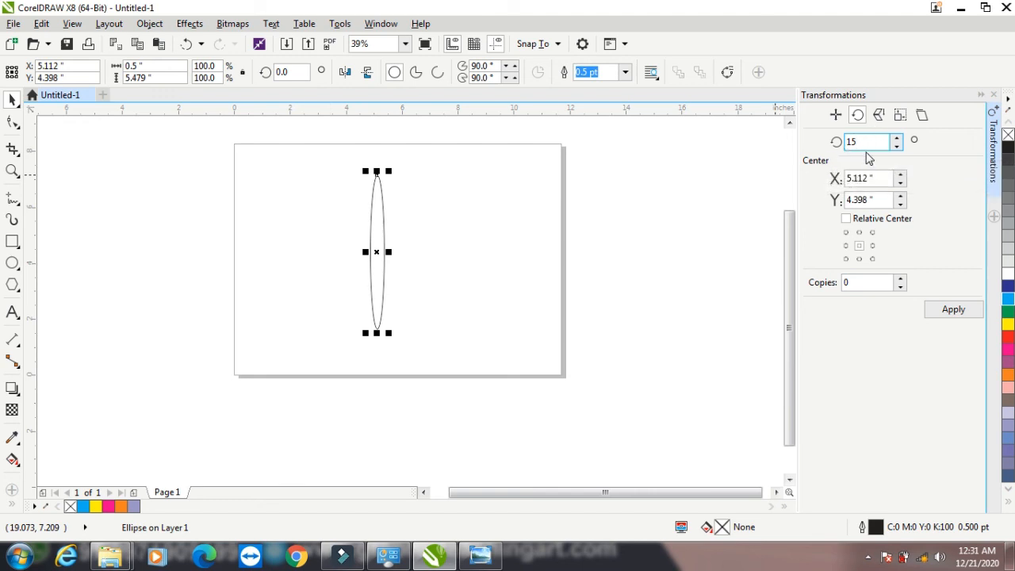
left_click(846, 221)
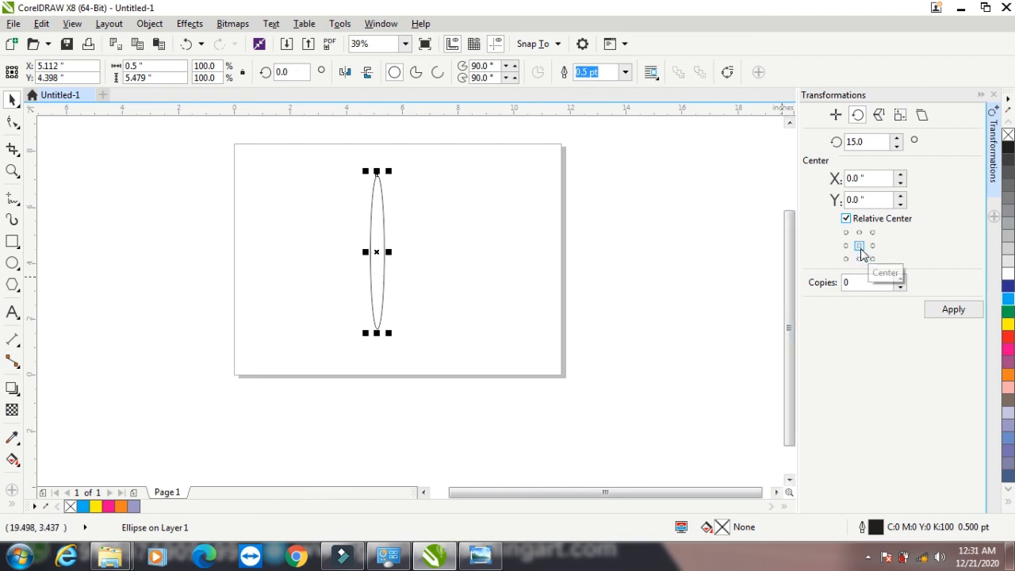
double_click(857, 283)
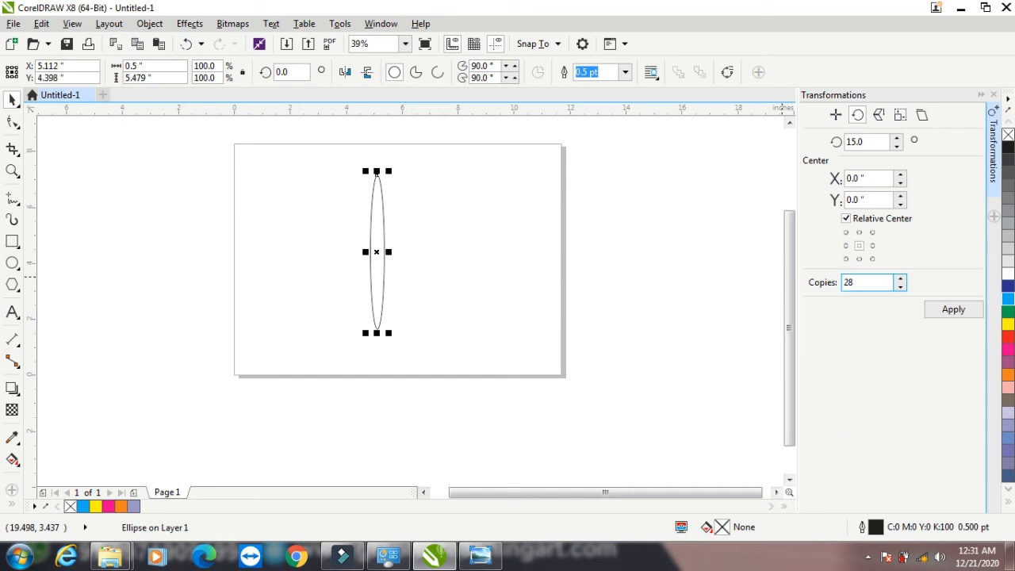
left_click(952, 310)
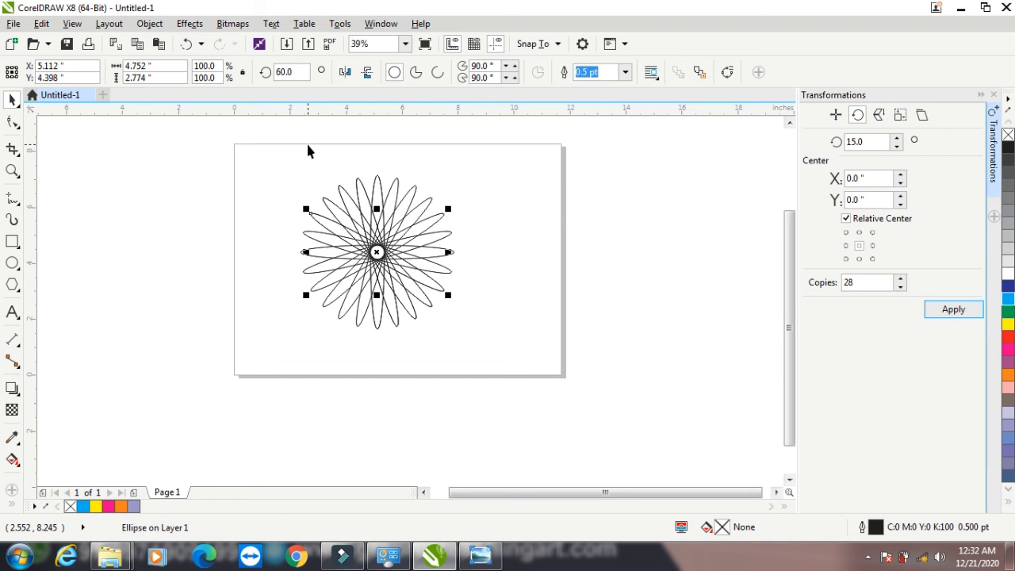
Select all the rotated ellipses of the flower and fill them with cyan
left_click(861, 144)
left_click(482, 199)
left_click_drag(472, 158, 266, 367)
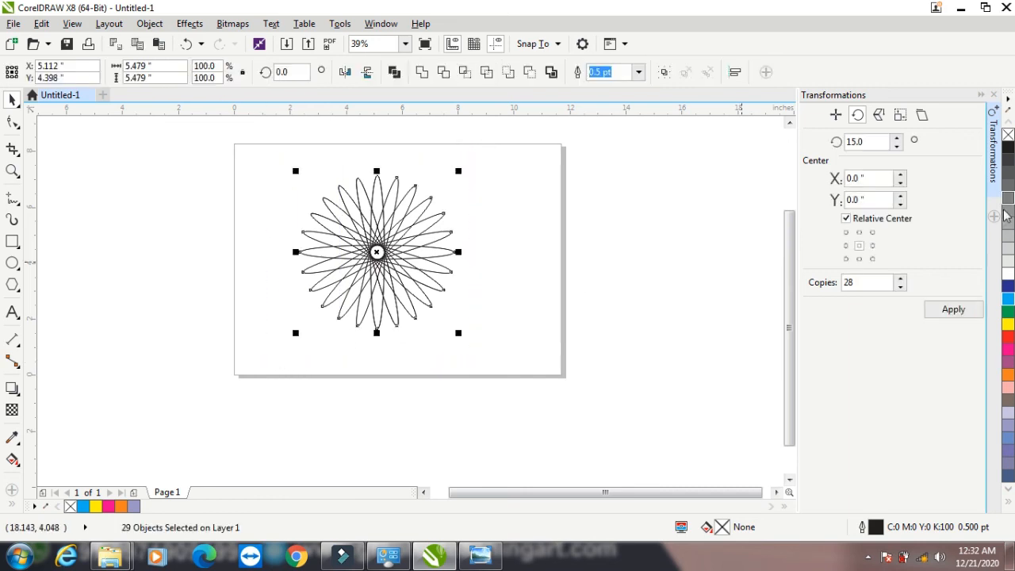
left_click(1005, 299)
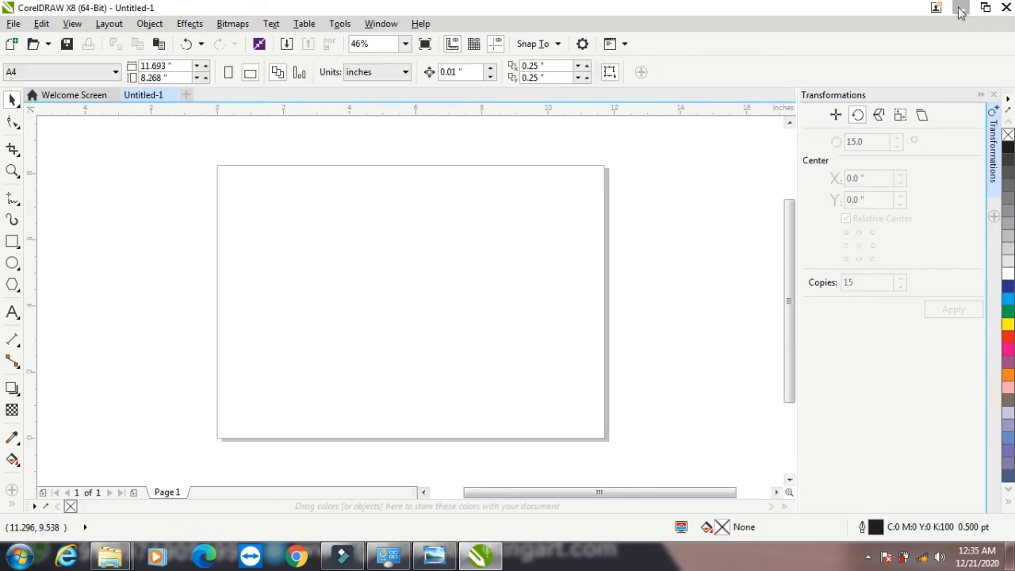
Minimise the drawing program's window to show the desktop
left_click(960, 7)
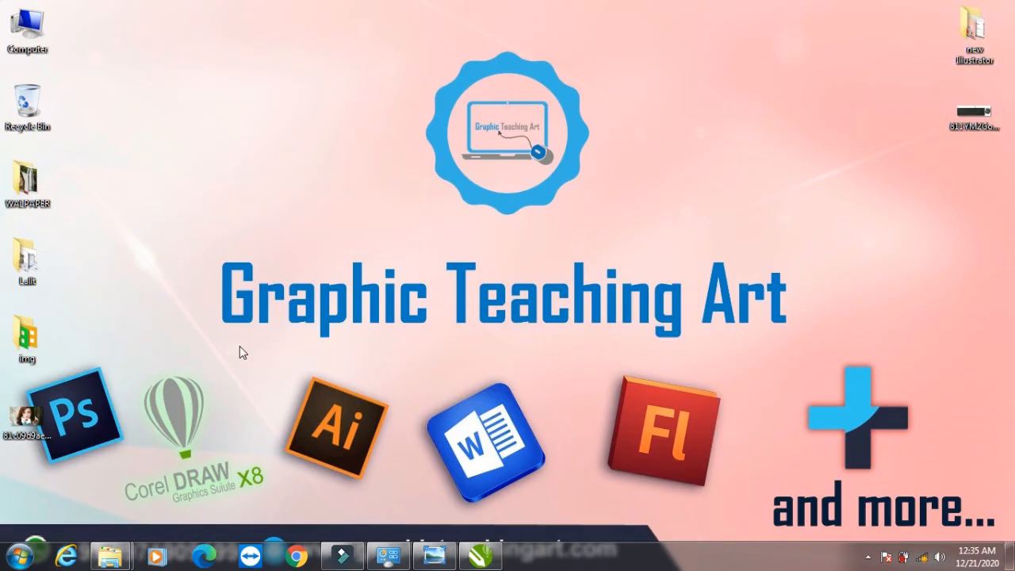